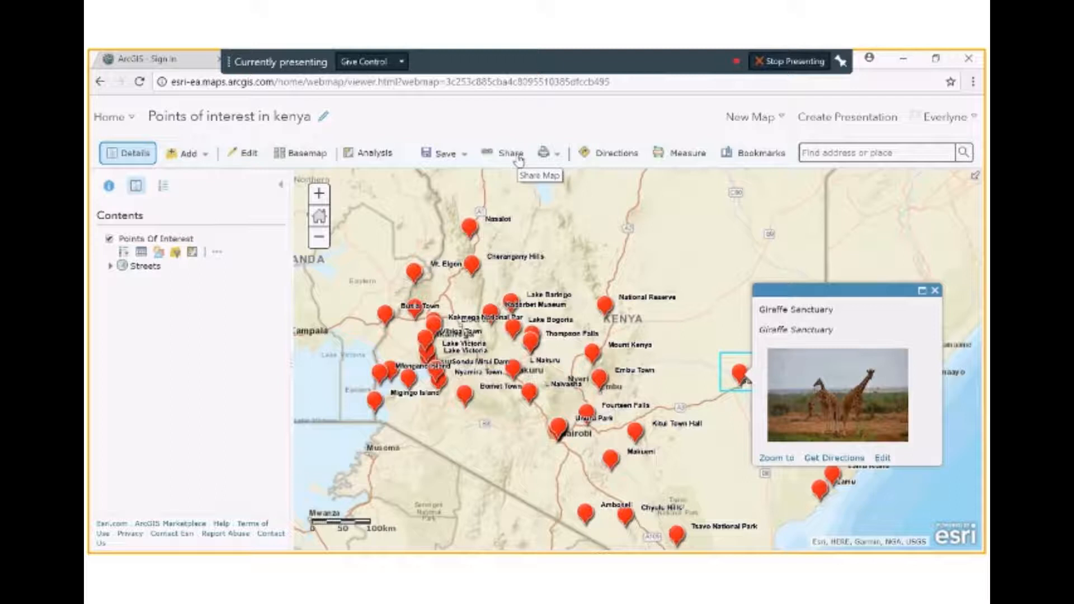
- Start a new web app from the map's sharing options using the Story Map Shortlist (beta) template
left_click(519, 154)
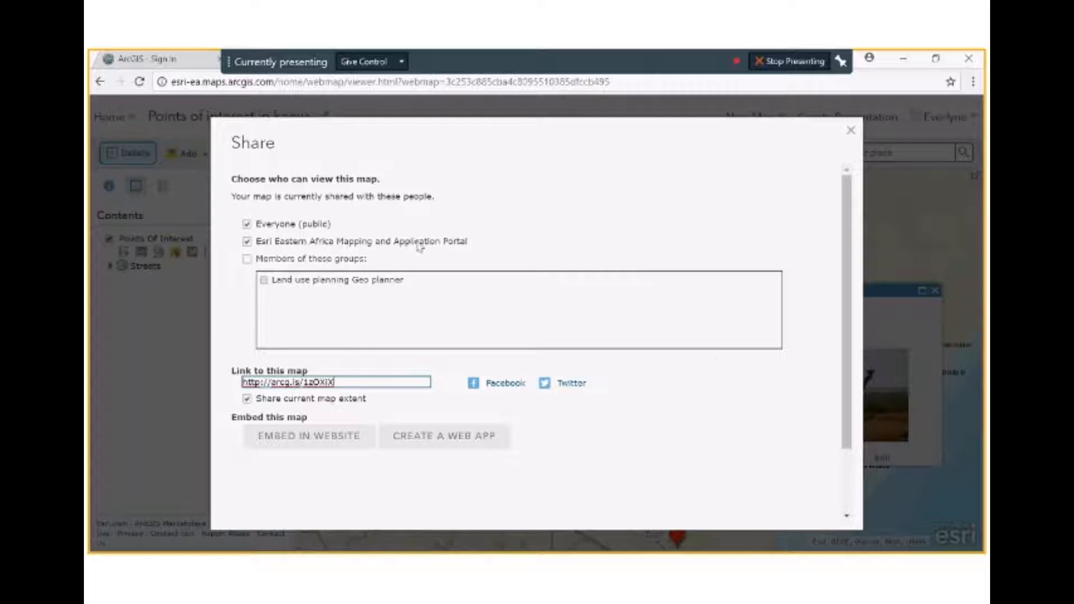
left_click(485, 437)
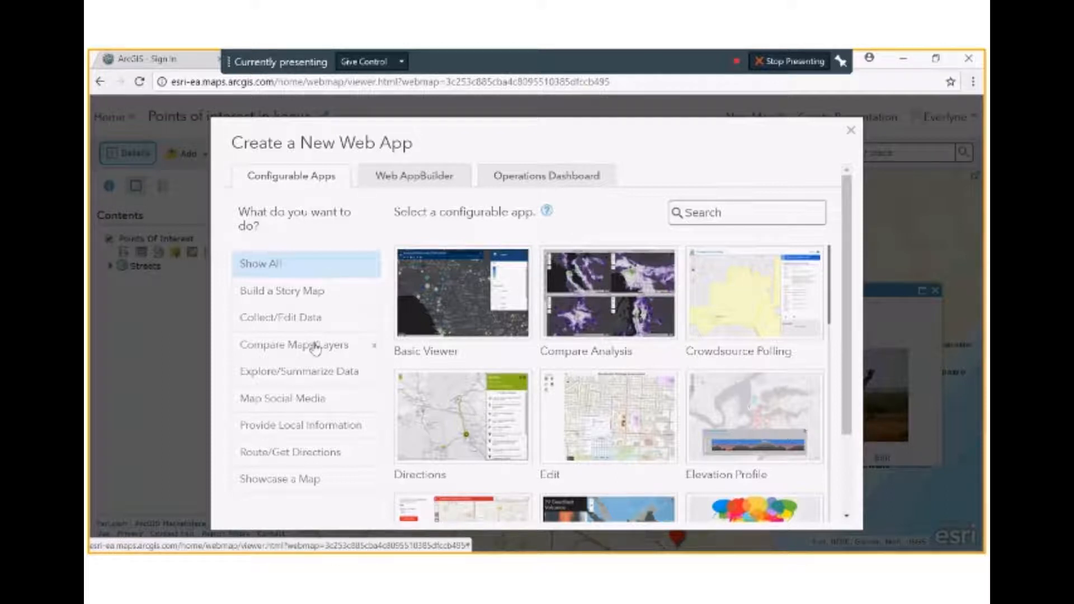
left_click(319, 293)
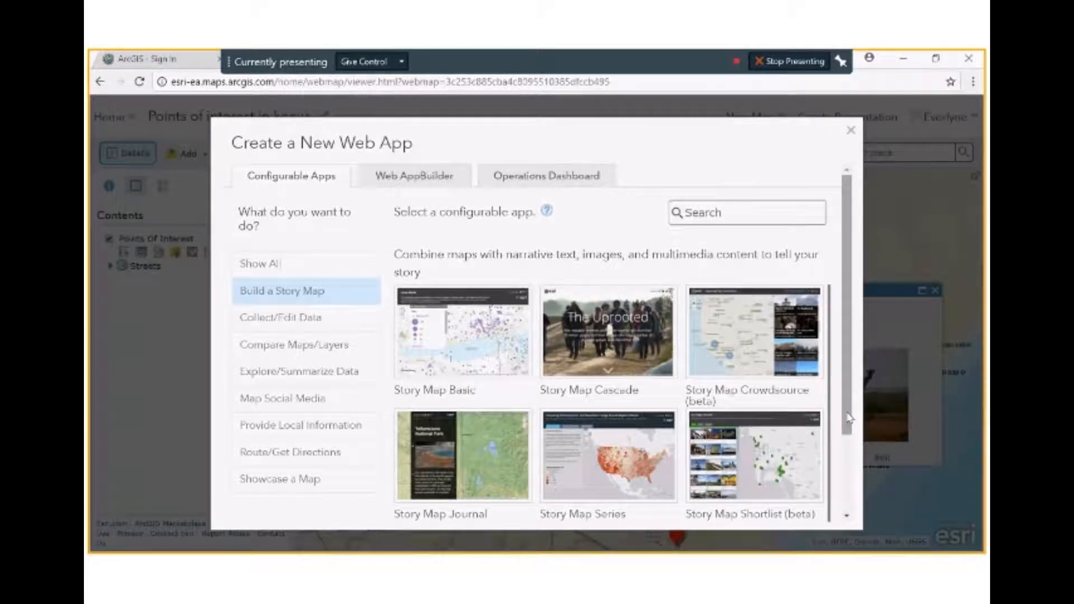
left_click_drag(848, 416, 849, 452)
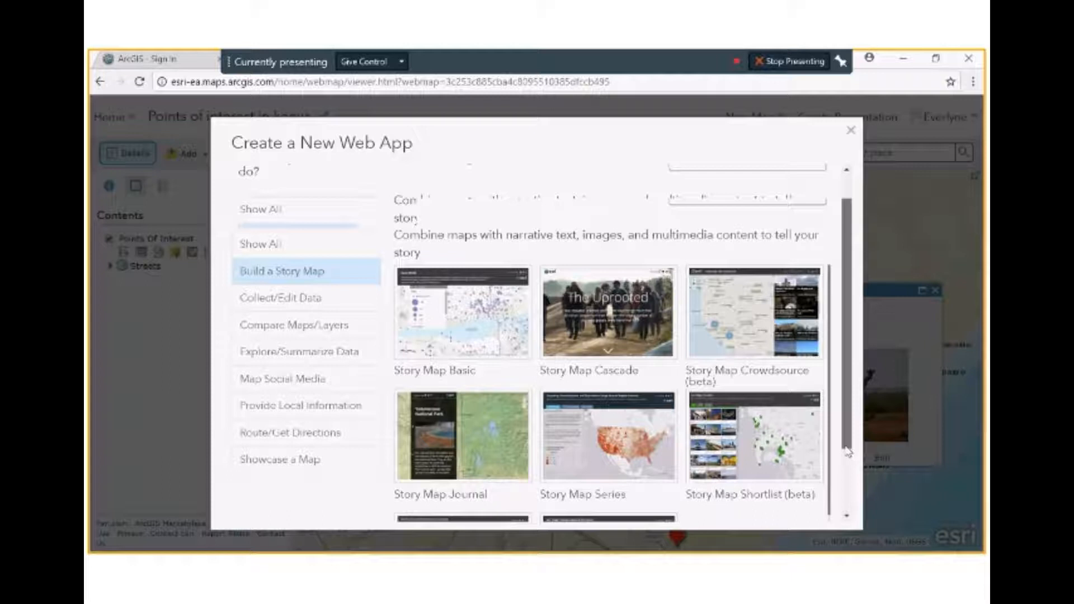
left_click_drag(848, 452, 850, 466)
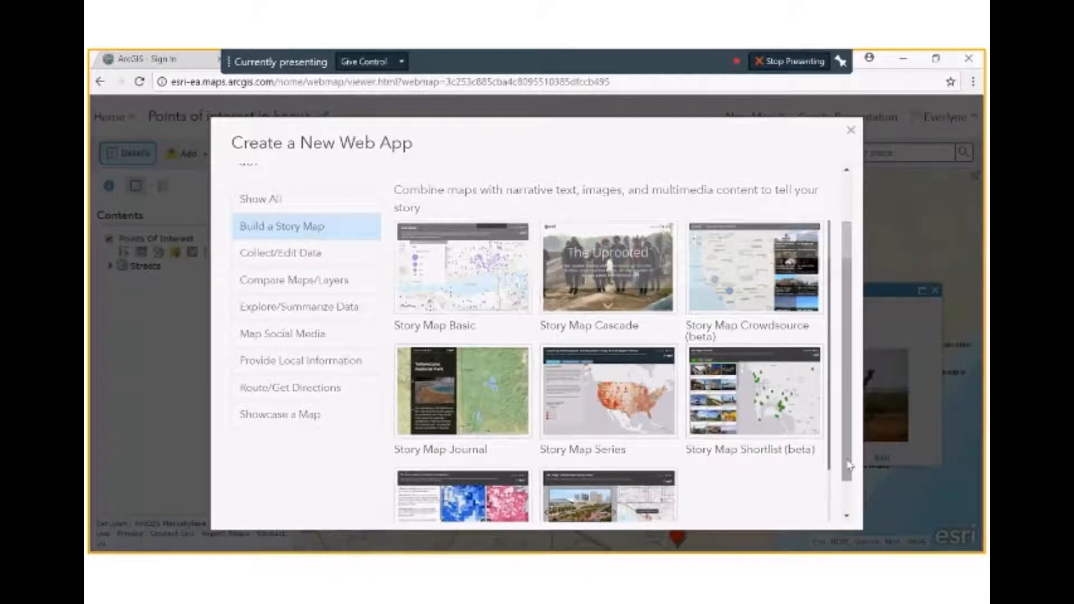
left_click(781, 401)
left_click(727, 357)
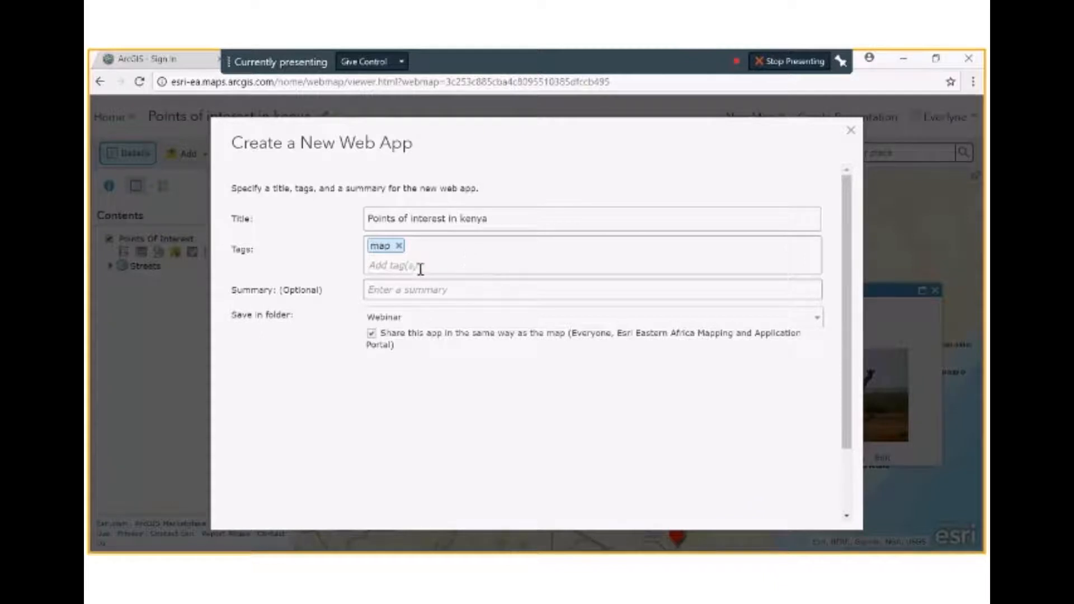
- Add the existing tag Kenya to the new web app and create it in the Webinar folder
left_click(440, 255)
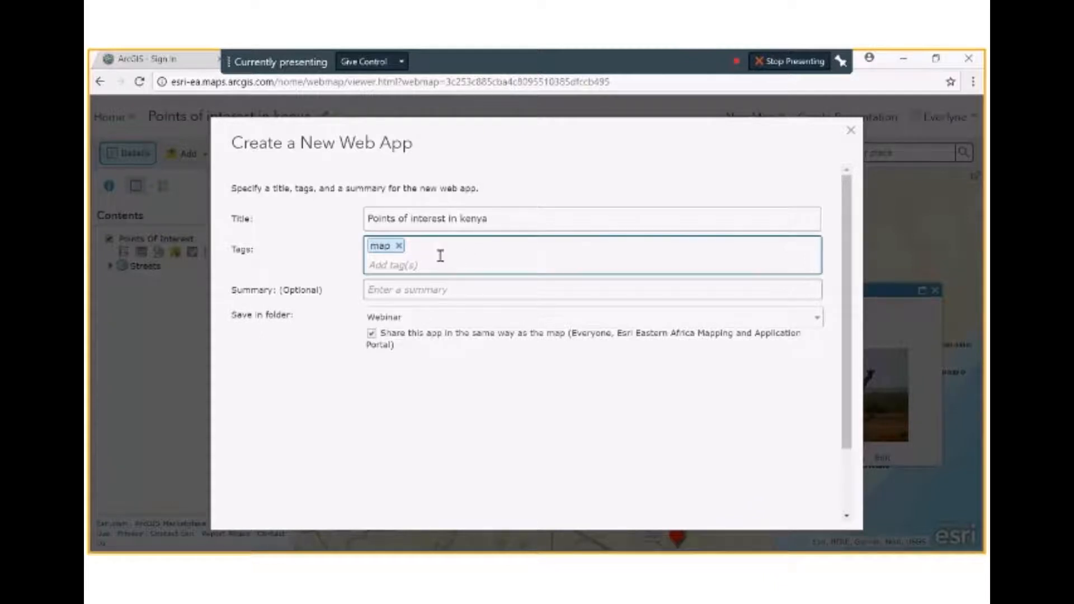
type("Keny")
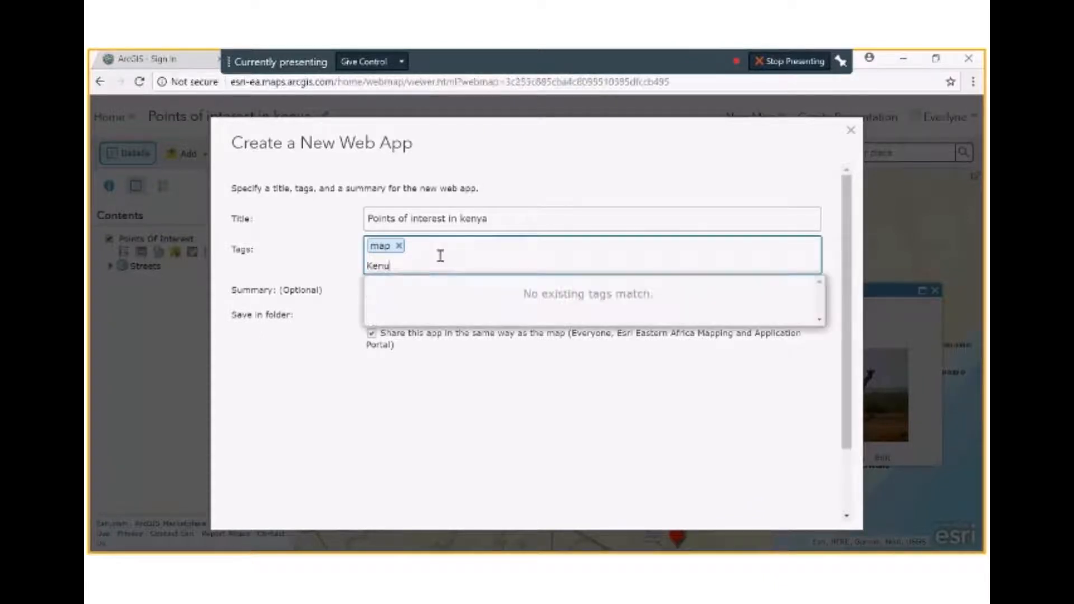
key("BackSpace")
type("ya")
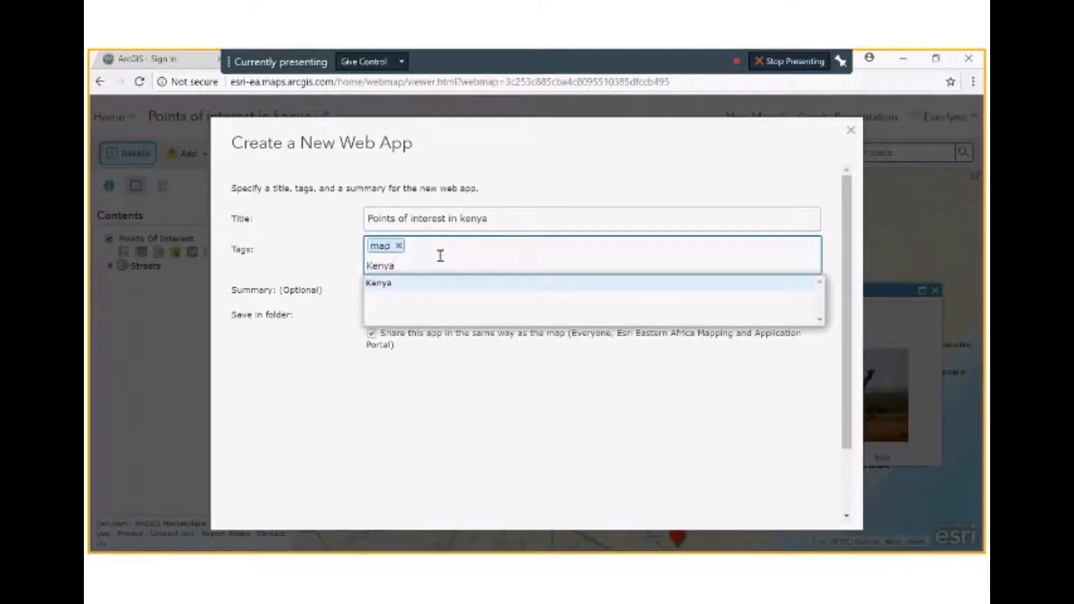
left_click(410, 285)
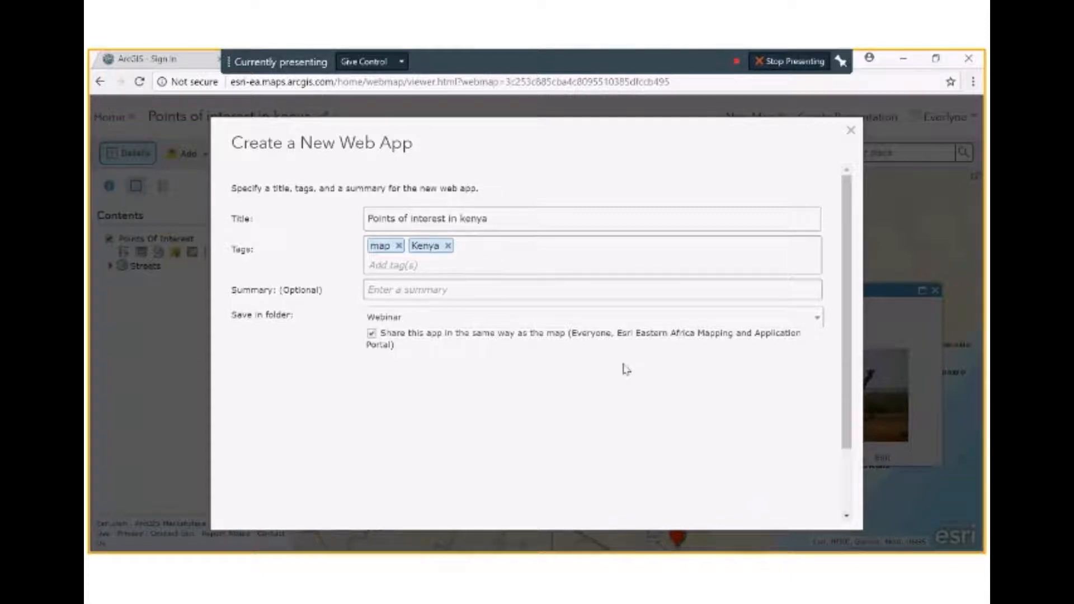
scroll(626, 366, "down", 2)
left_click(693, 504)
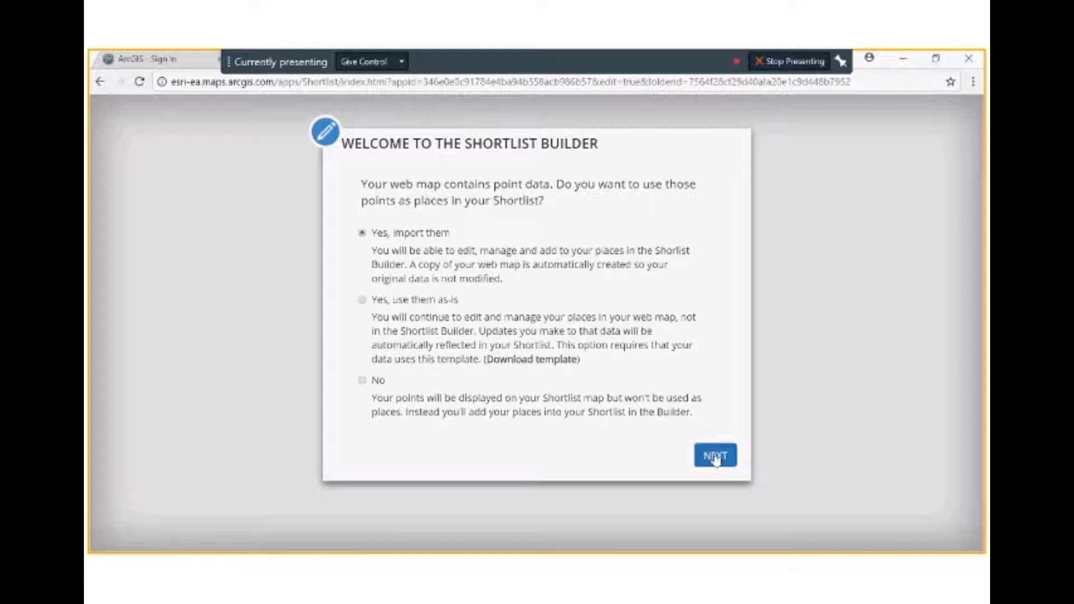
- Import the Points Of Interest layer's points as Shortlist places, with the theme field set to none
left_click(715, 457)
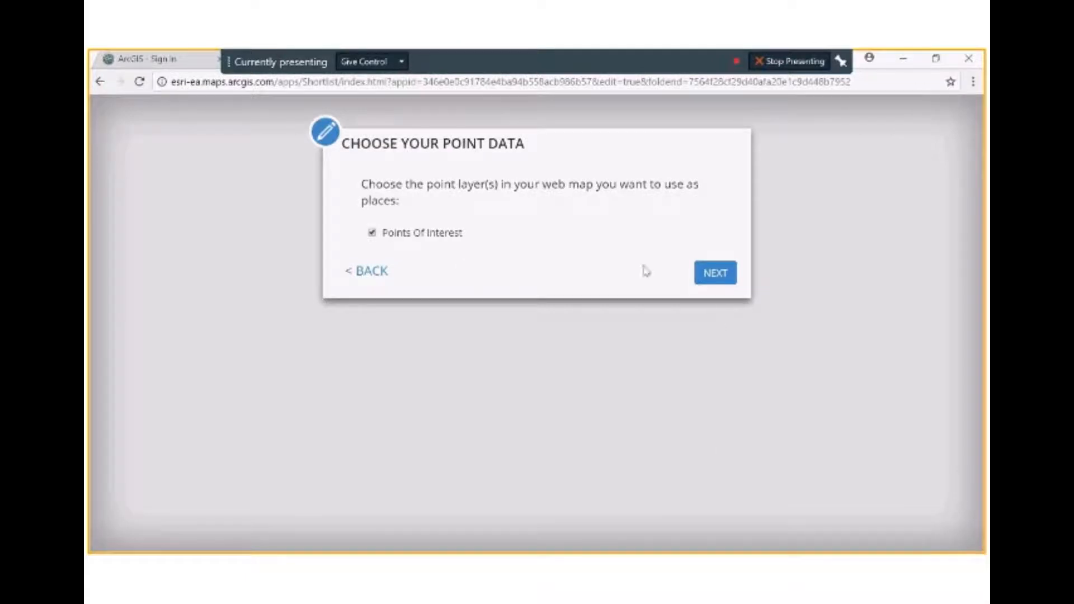
left_click(714, 273)
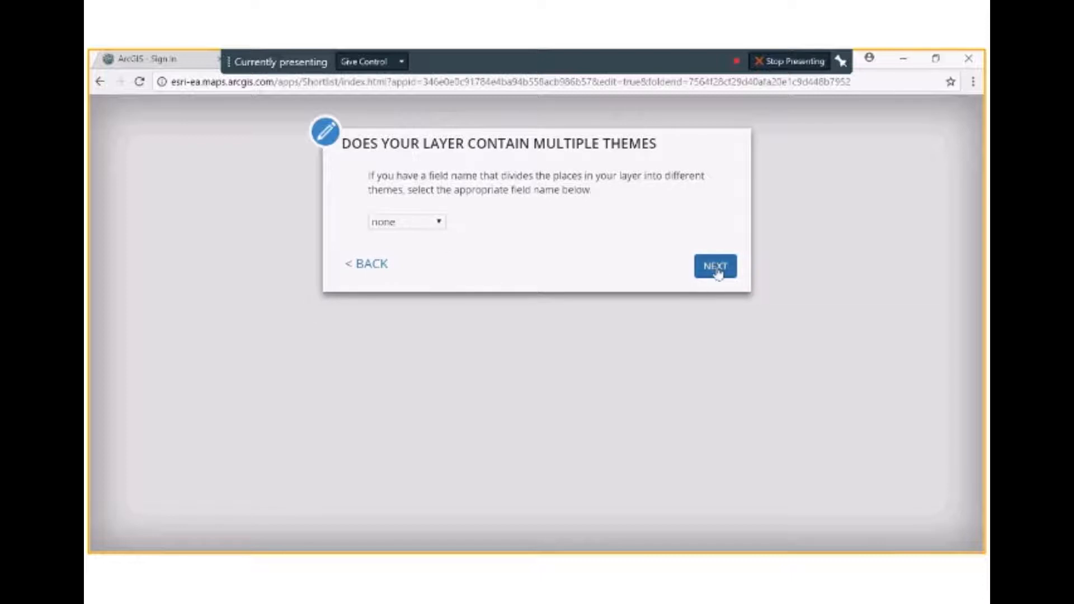
left_click(716, 267)
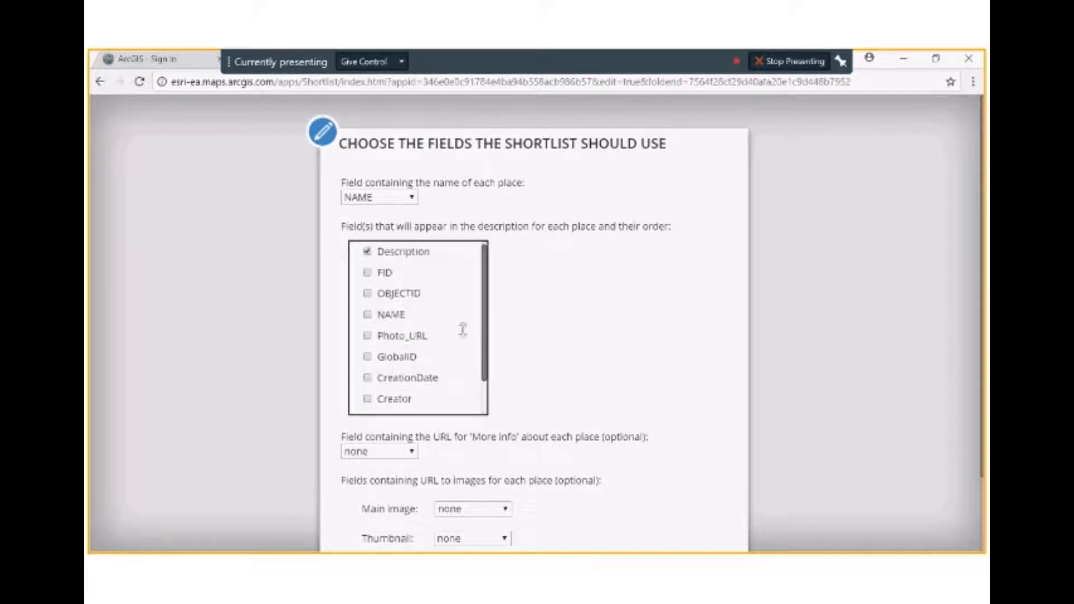
- Include the NAME and Photo_URL fields in the place descriptions and generate the Shortlist with no image fields assigned
scroll(463, 327, "down", 1)
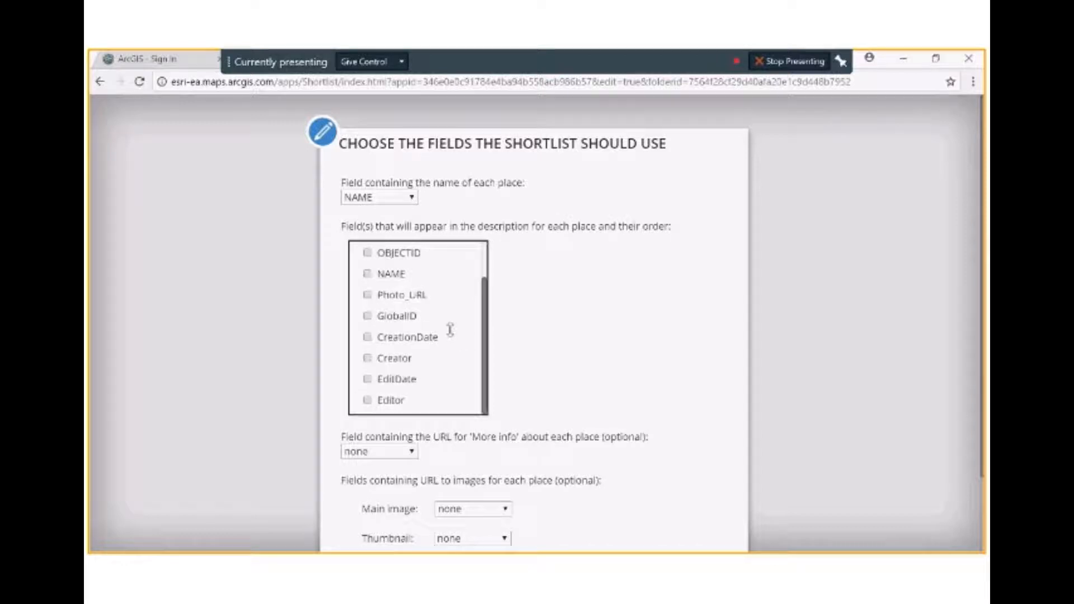
scroll(450, 330, "up", 2)
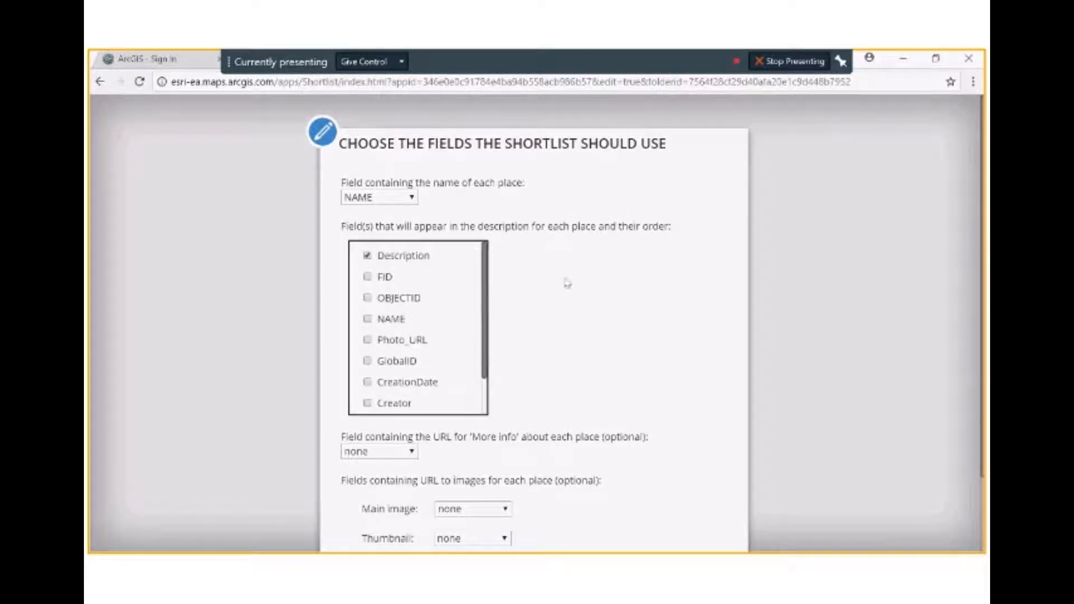
left_click(367, 319)
left_click(368, 340)
scroll(461, 317, "down", 2)
scroll(461, 318, "down", 1)
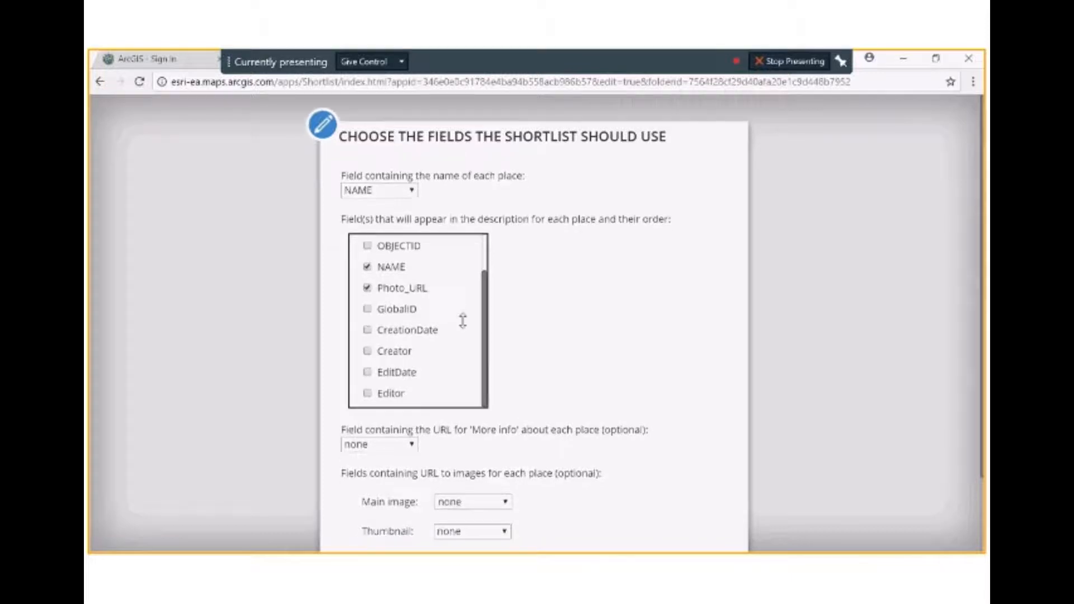
scroll(648, 256, "down", 1)
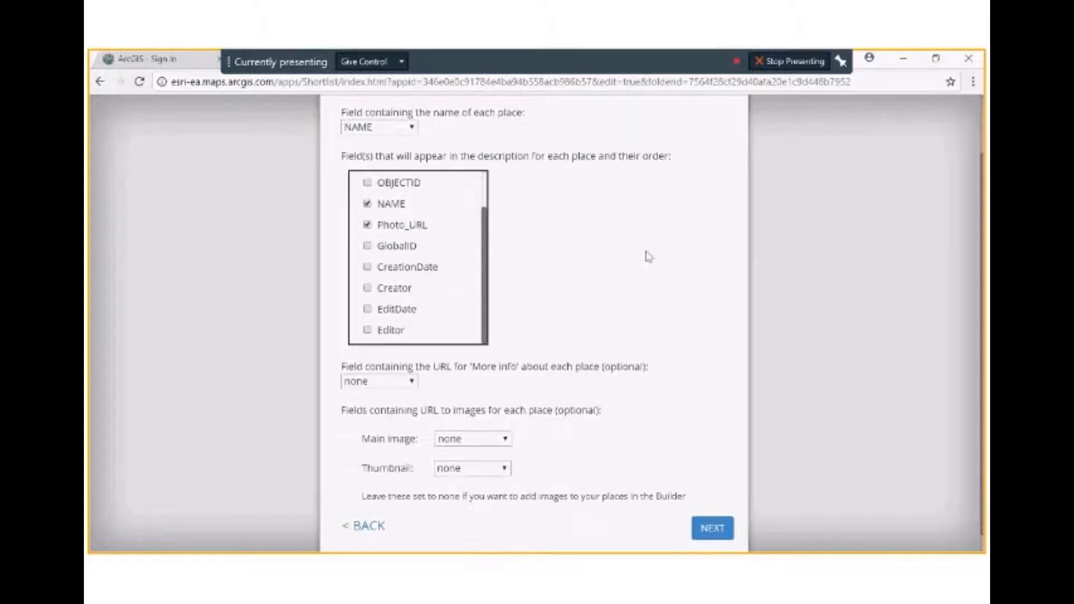
scroll(648, 256, "down", 1)
left_click(714, 508)
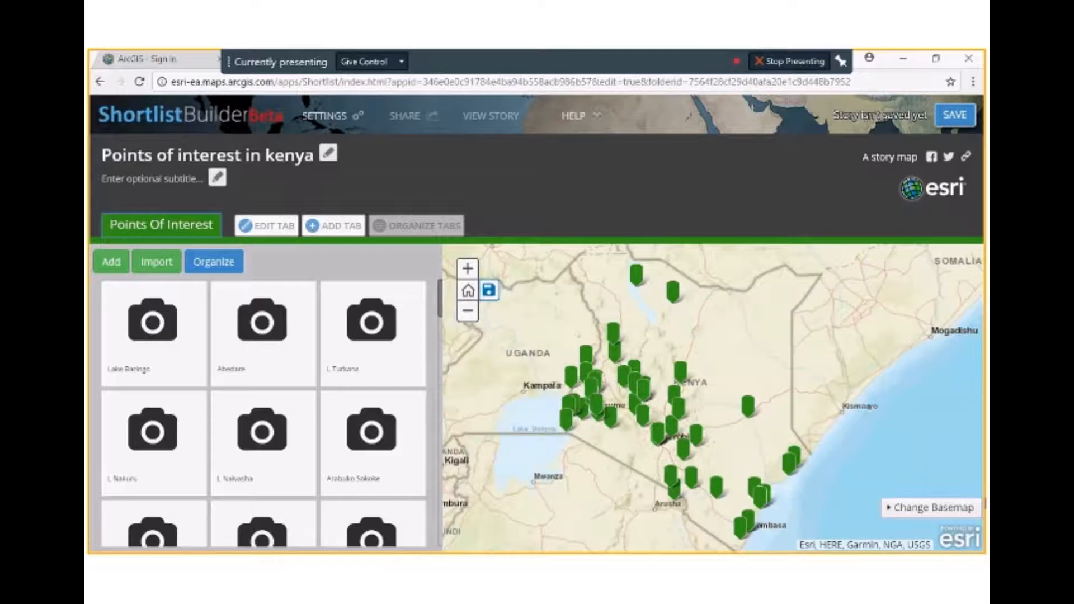
- Check the Chalbi Desert place for an image, and leave the Shortlist Builder without saving
left_click(673, 290)
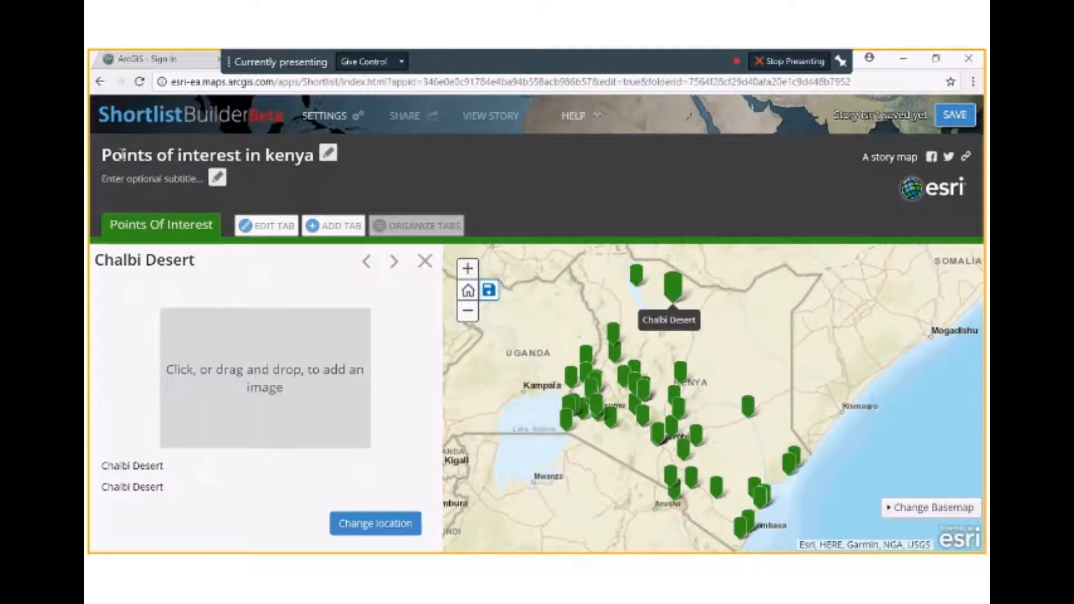
left_click(101, 84)
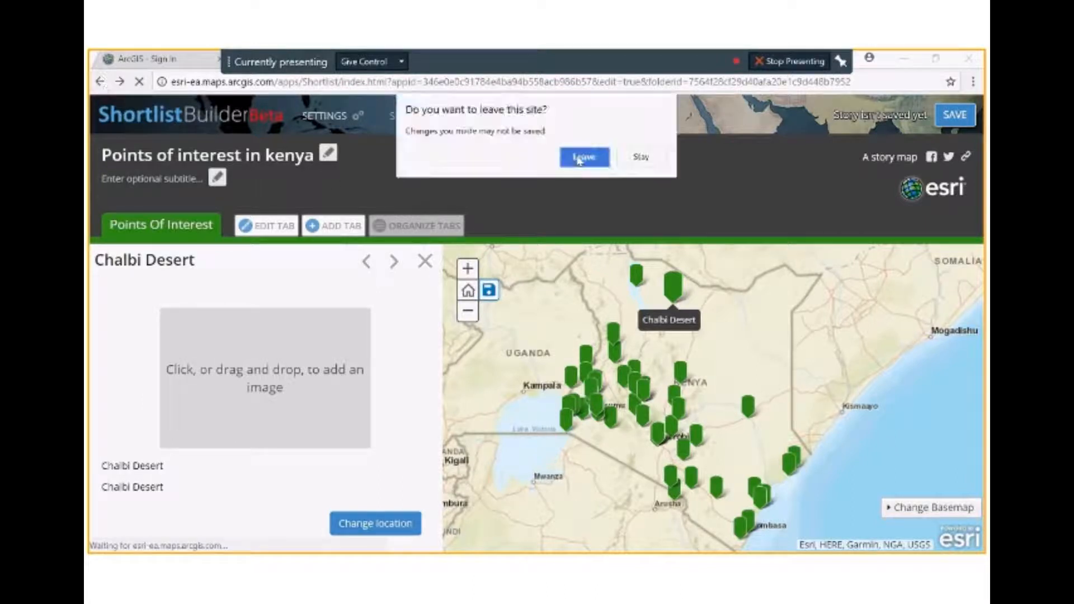
left_click(582, 158)
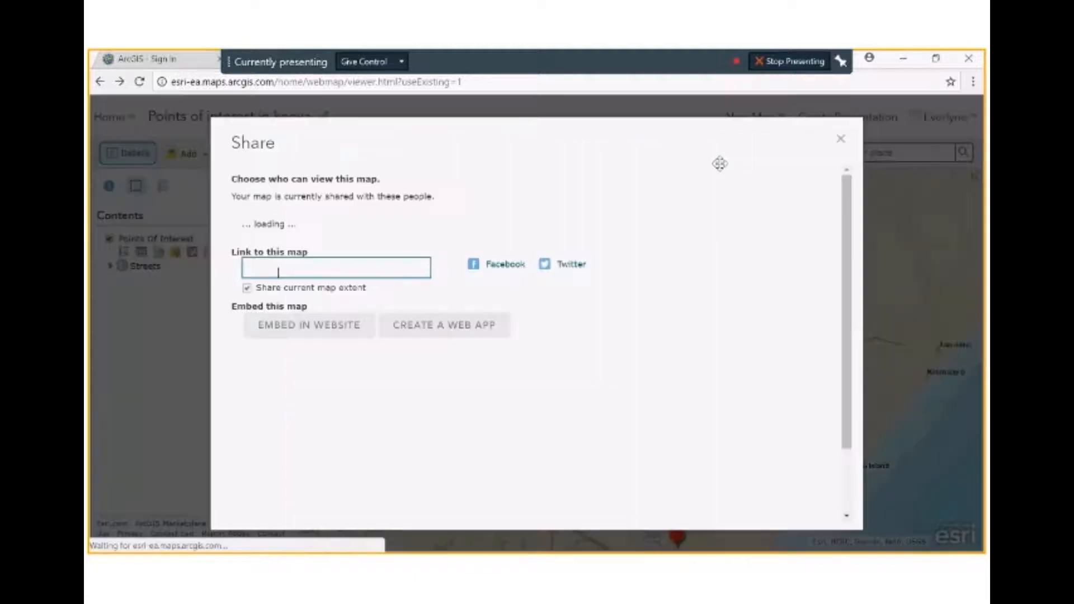
- Create another Story Map Shortlist (beta) web app from the shared map, keeping the offered app details
left_click(443, 324)
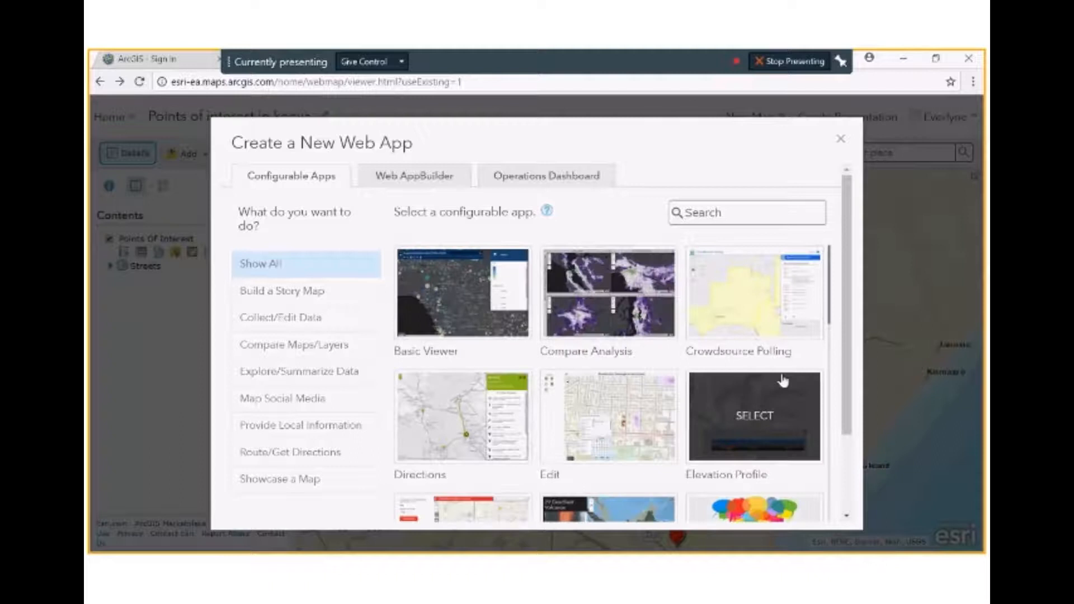
left_click(282, 291)
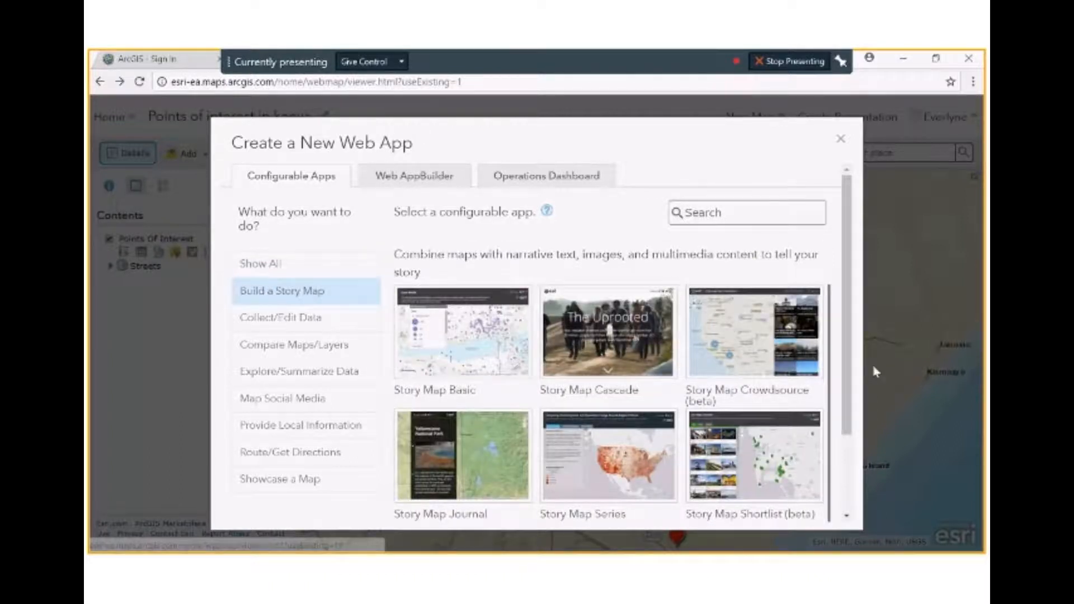
left_click(755, 455)
left_click(726, 425)
scroll(750, 386, "down", 2)
left_click(729, 504)
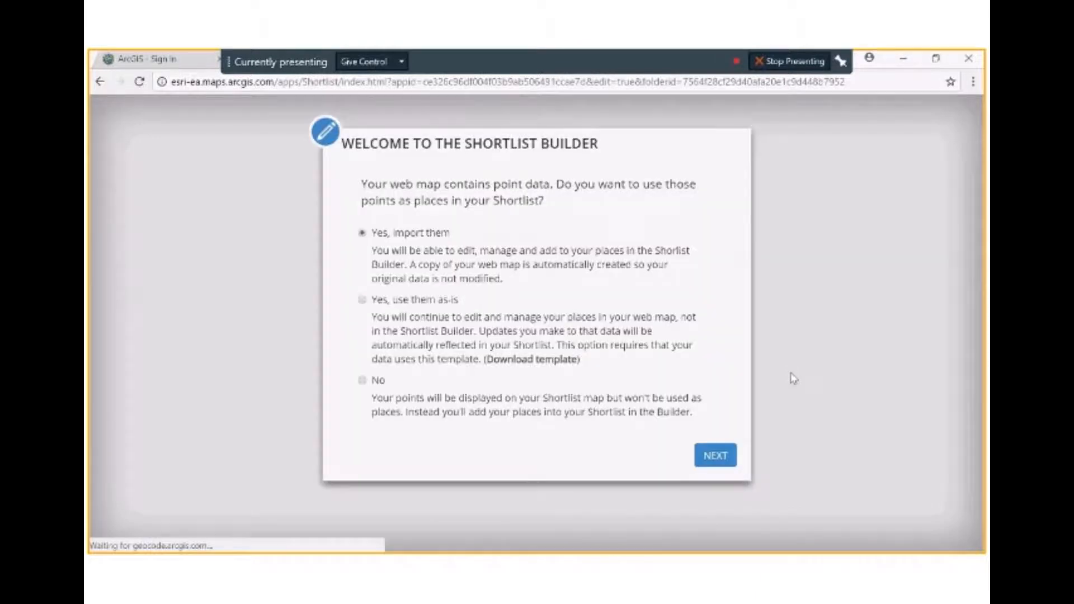
- Import the Points Of Interest points as places in the new Shortlist, leaving the theme field at none
left_click(717, 455)
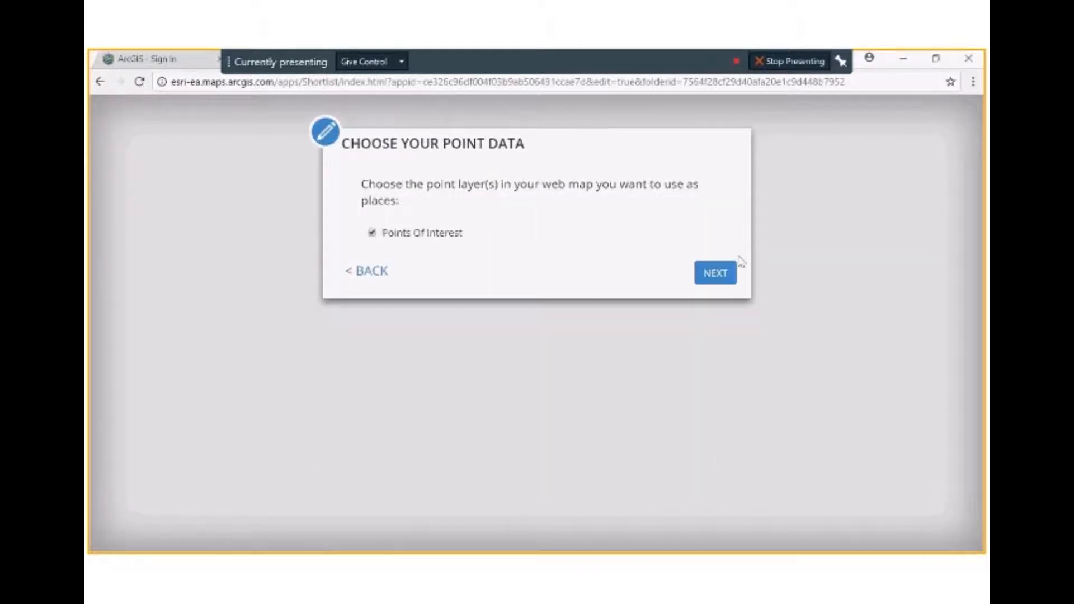
left_click(722, 275)
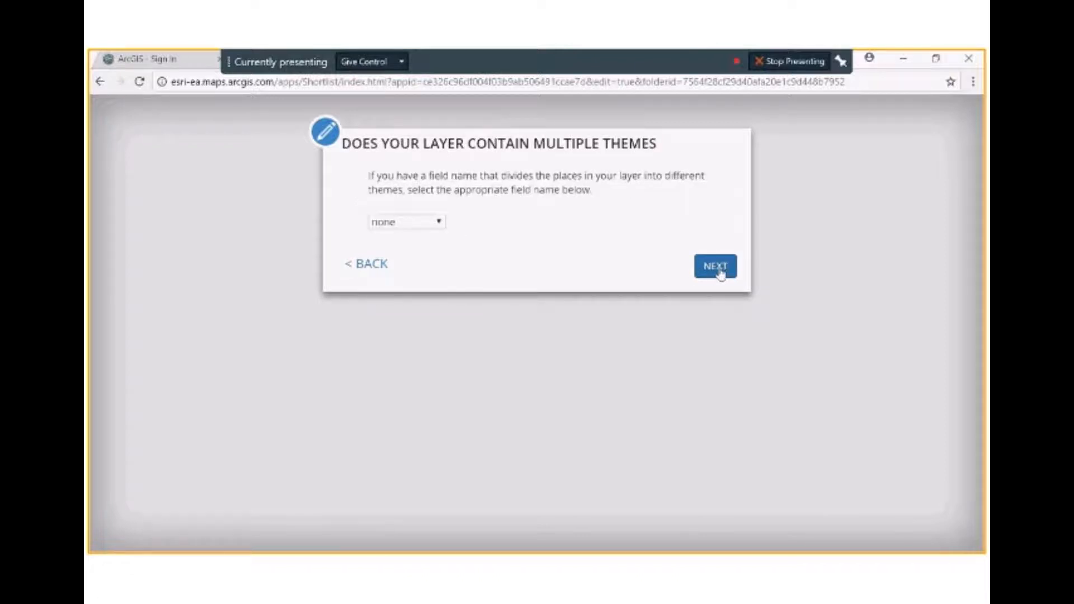
left_click(719, 268)
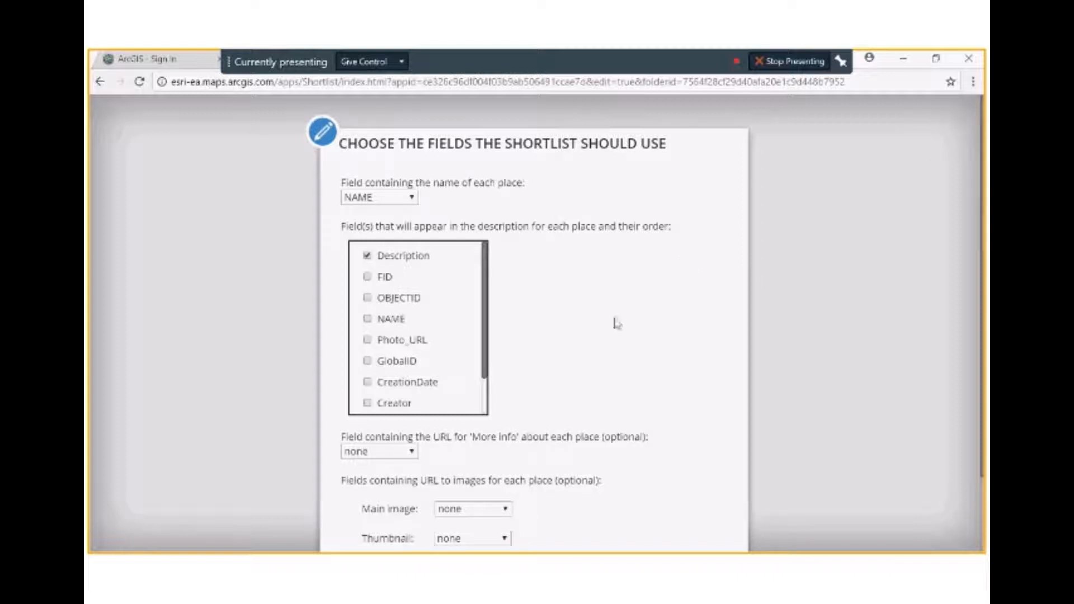
- Add Photo_URL and NAME to the place description fields and use Photo_URL as the 'More info' URL field
scroll(618, 323, "down", 1)
scroll(618, 323, "down", 1)
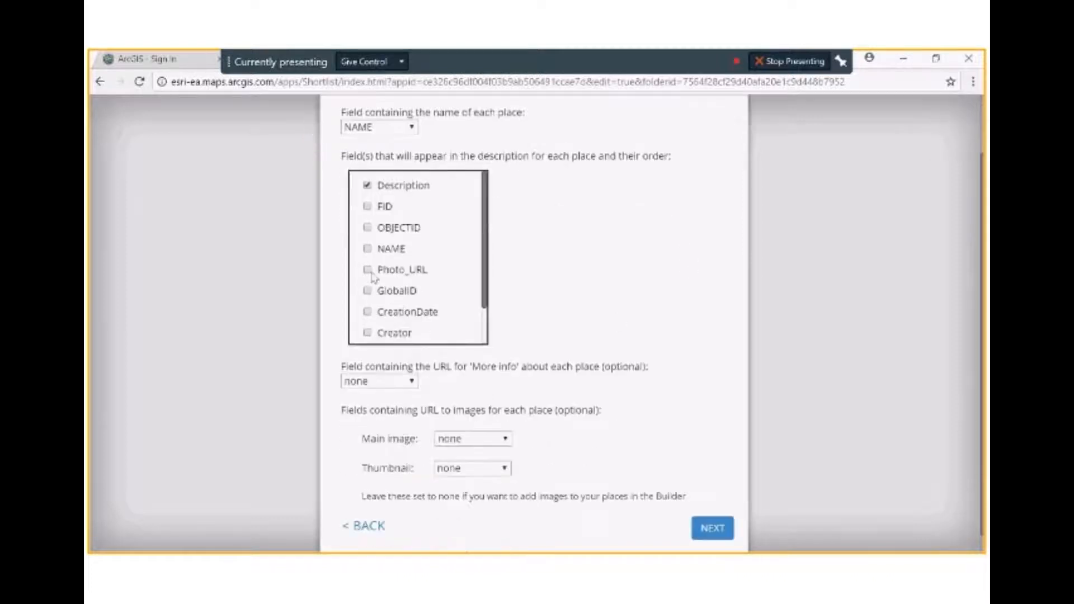
left_click(367, 269)
left_click(366, 248)
left_click(413, 382)
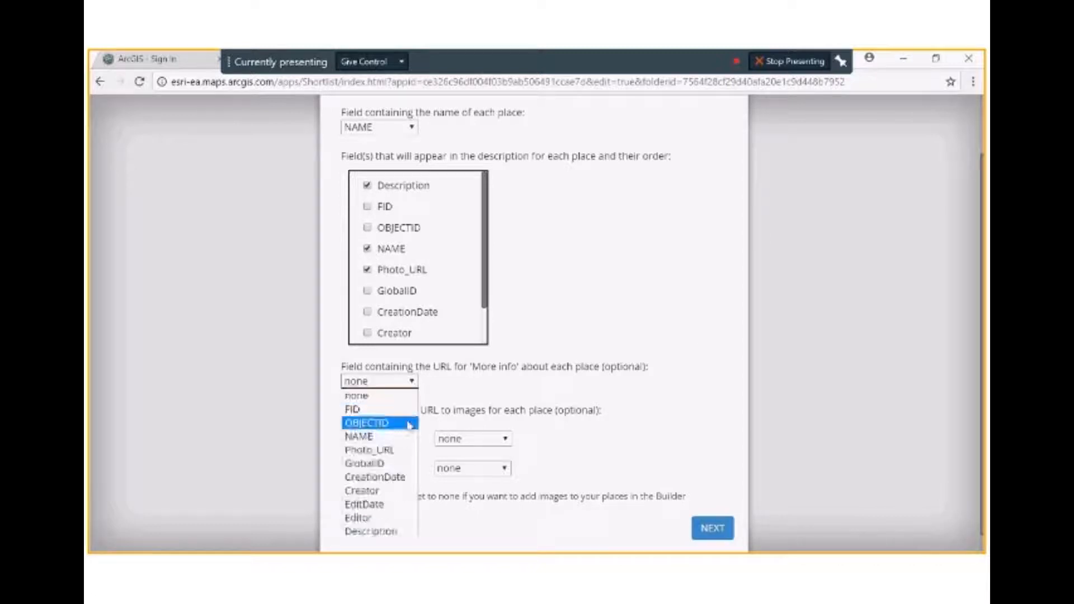
left_click(398, 450)
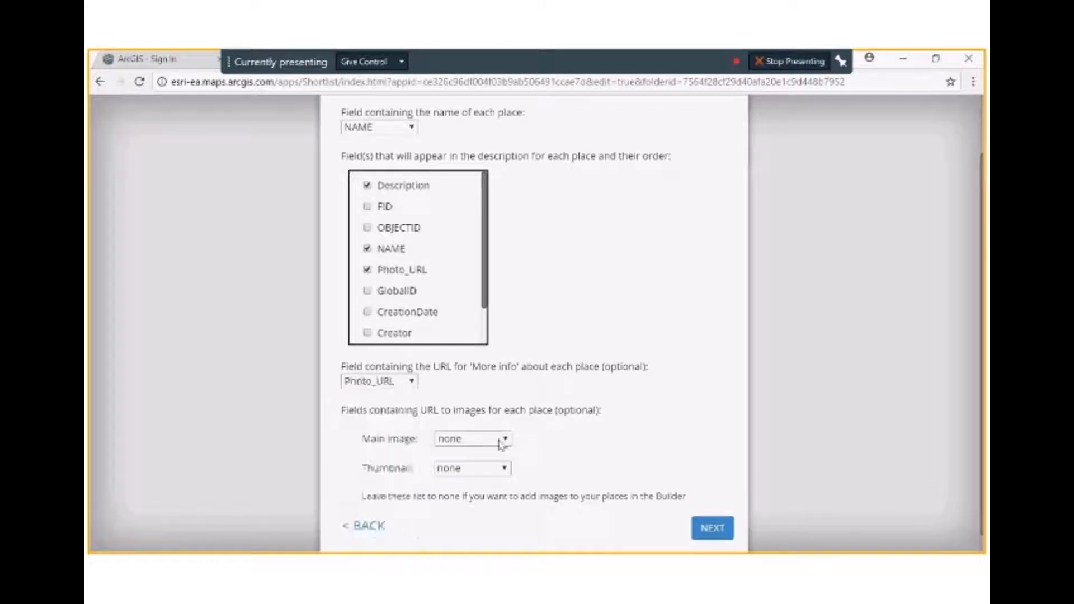
- Use Photo_URL for both the main image and thumbnail of each place, and generate the Shortlist
left_click(505, 440)
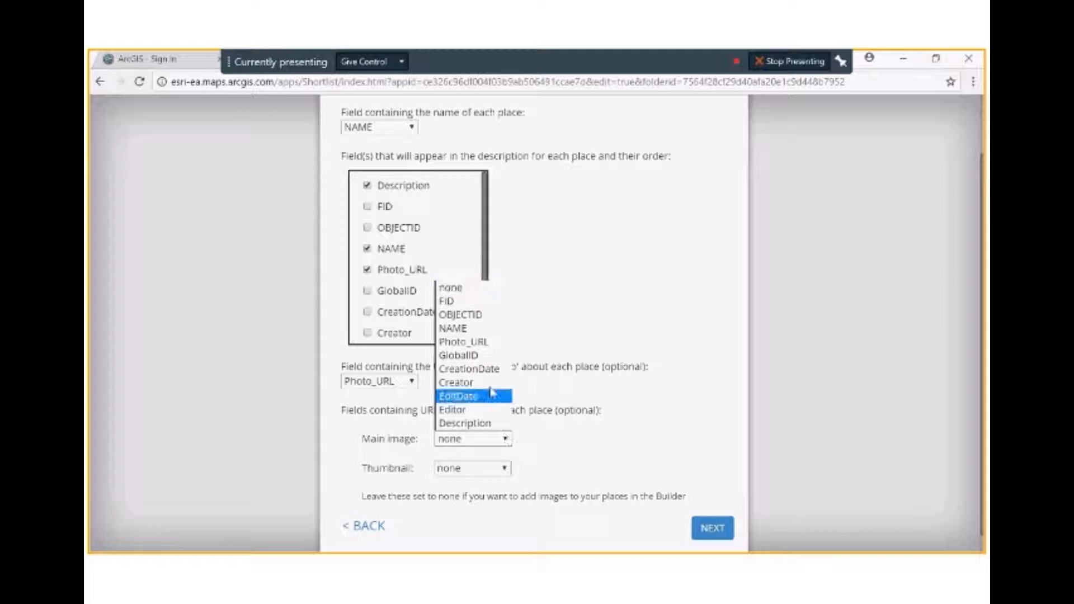
left_click(472, 343)
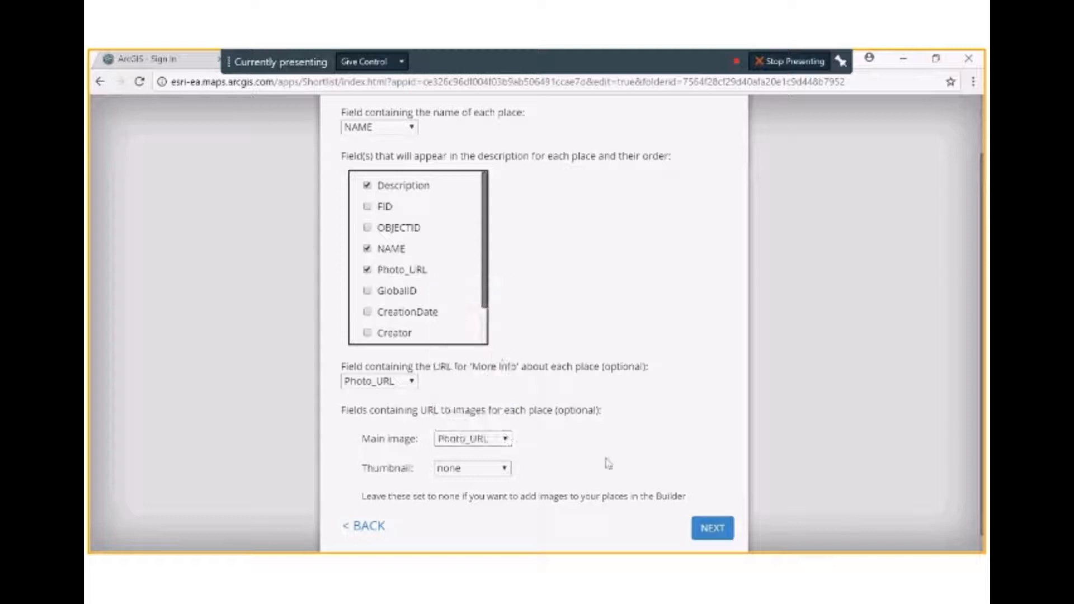
left_click(506, 469)
left_click(503, 372)
left_click(712, 528)
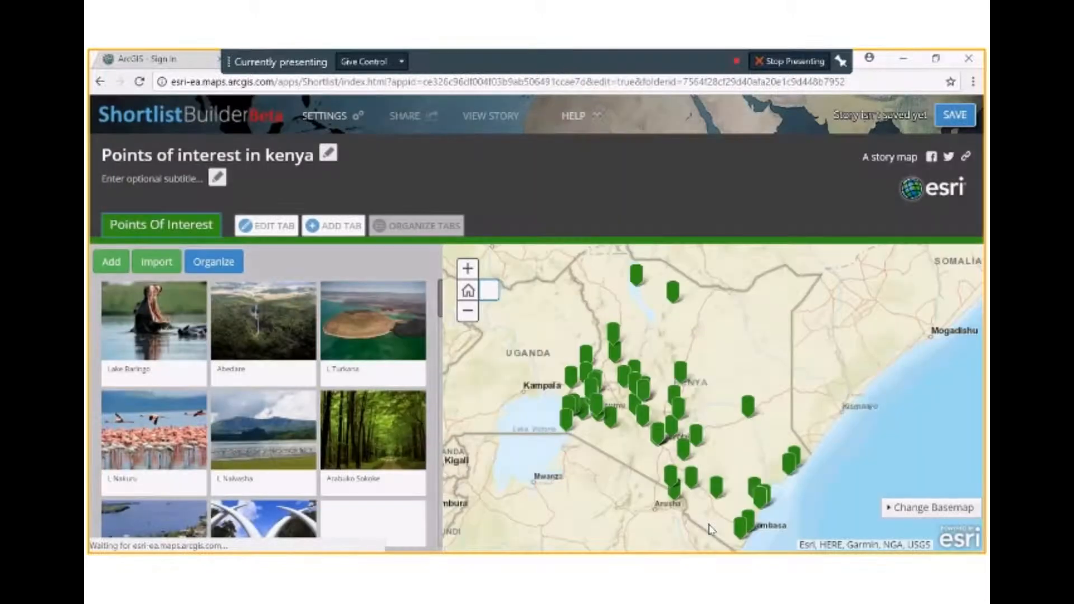
mouse_move(274, 331)
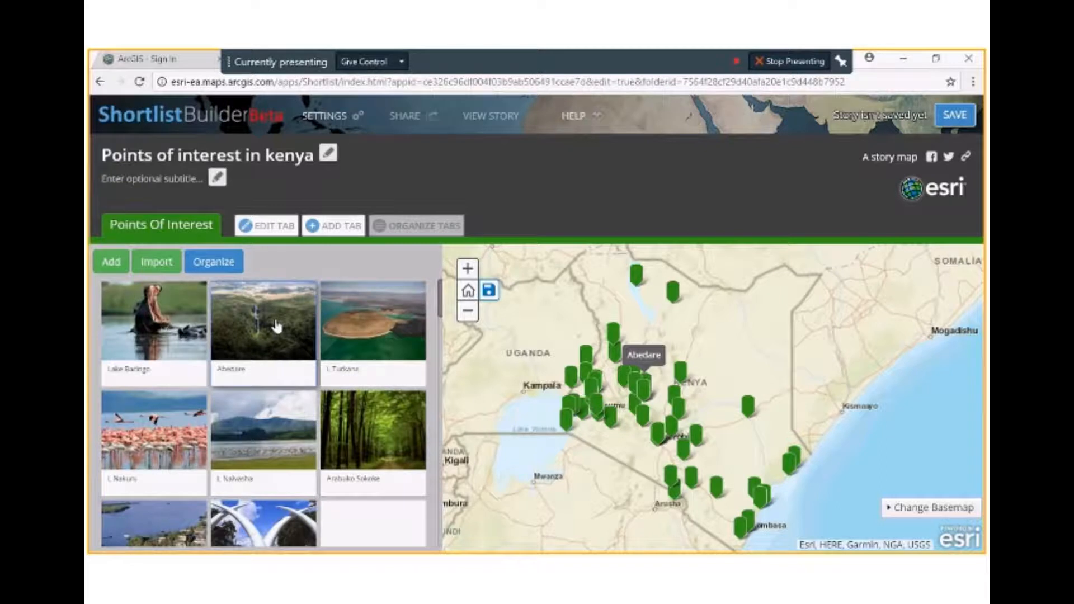
- View the details and photos of the Abedare, Lamu, Kitui Town Hall and Giraffe Sanctuary places in the Shortlist
left_click(276, 325)
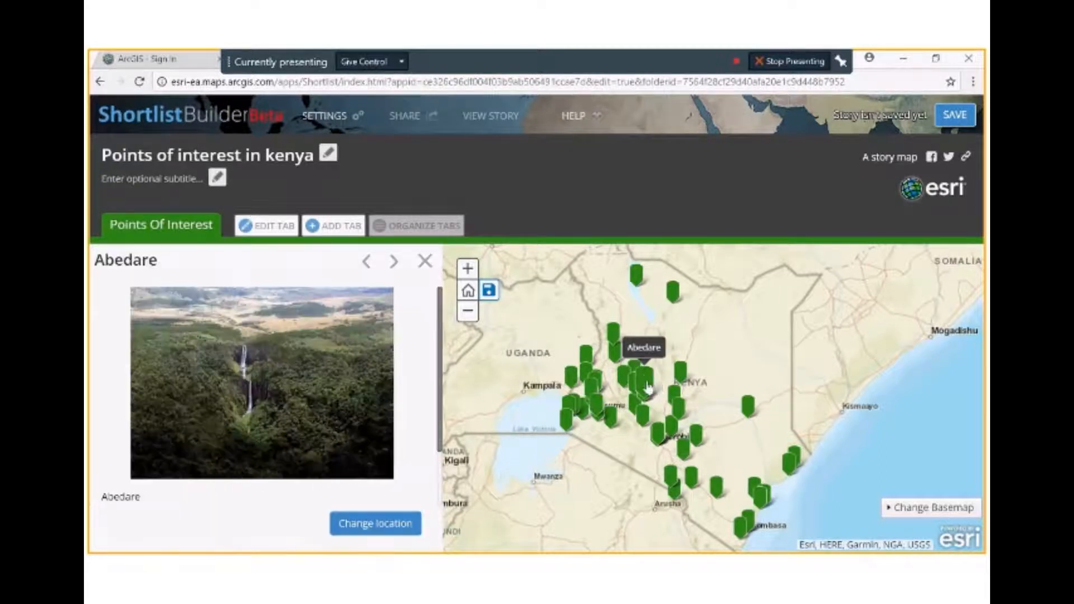
left_click(790, 467)
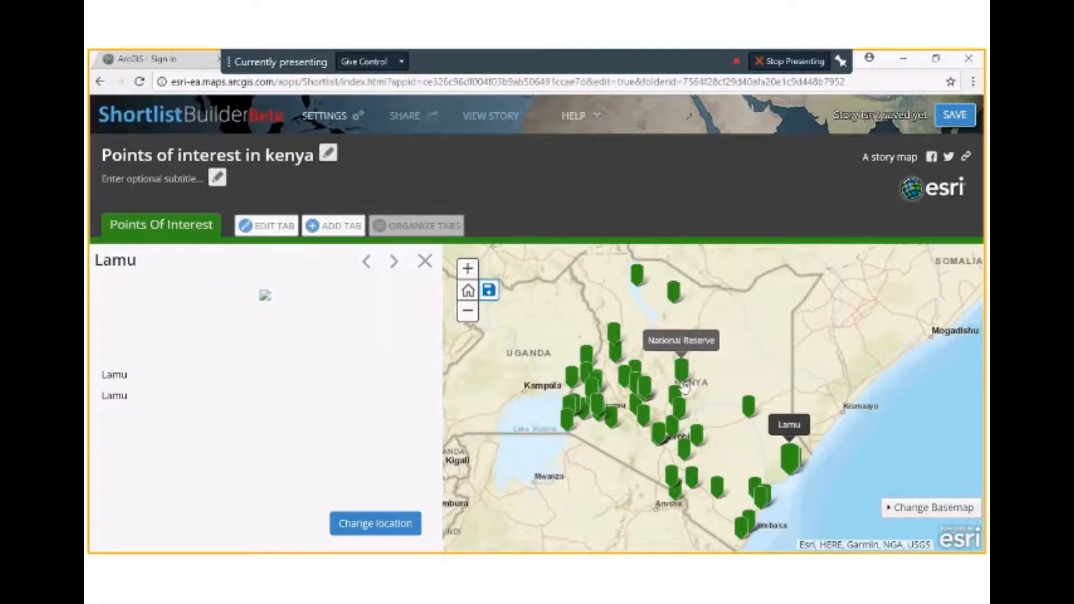
left_click(695, 441)
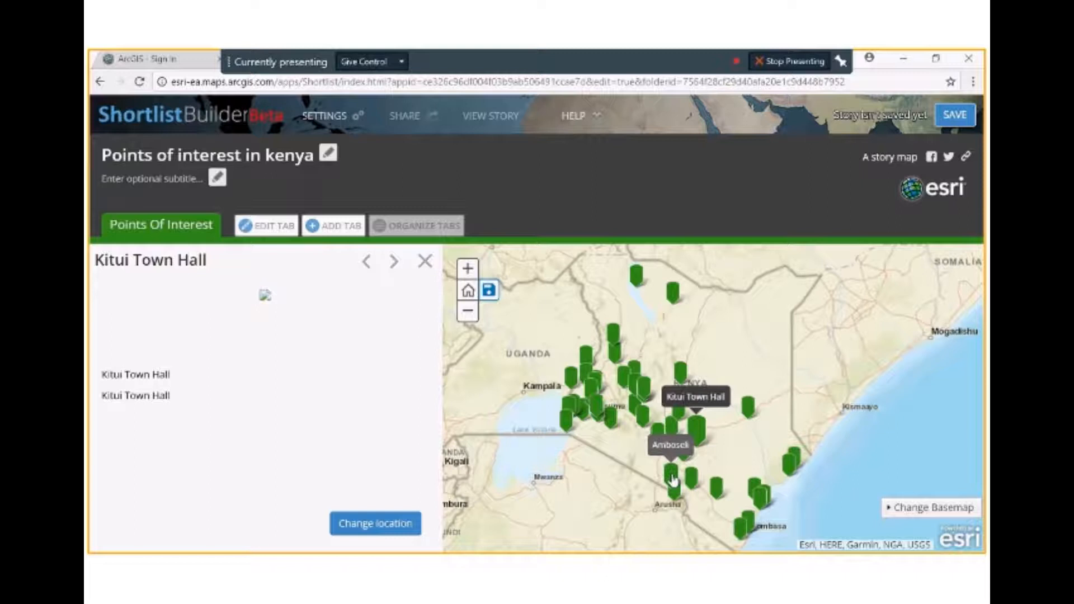
left_click(748, 403)
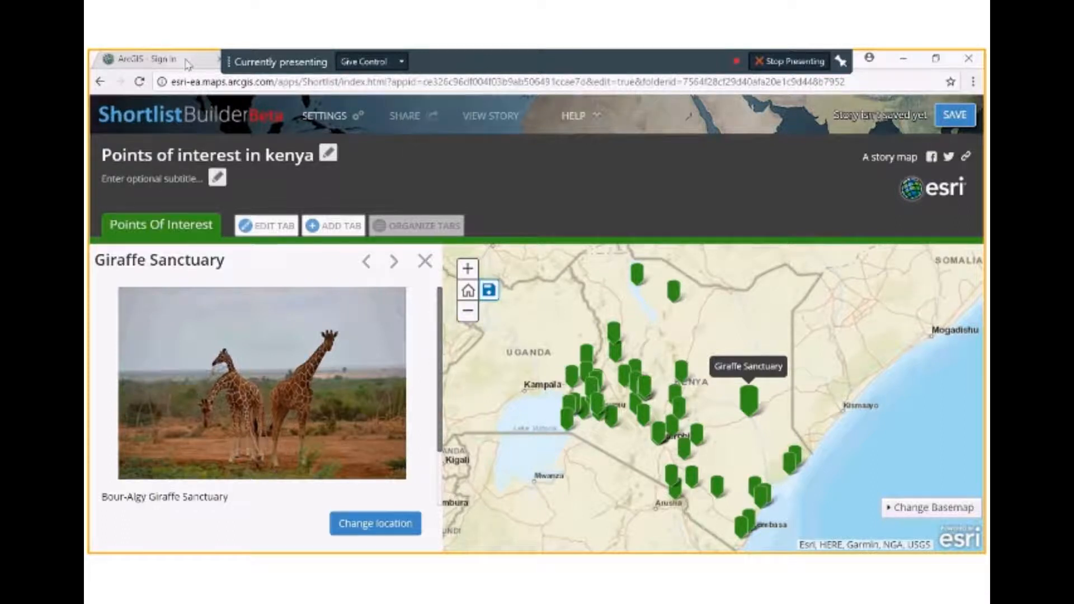
left_click(187, 62)
left_click_drag(185, 69, 177, 91)
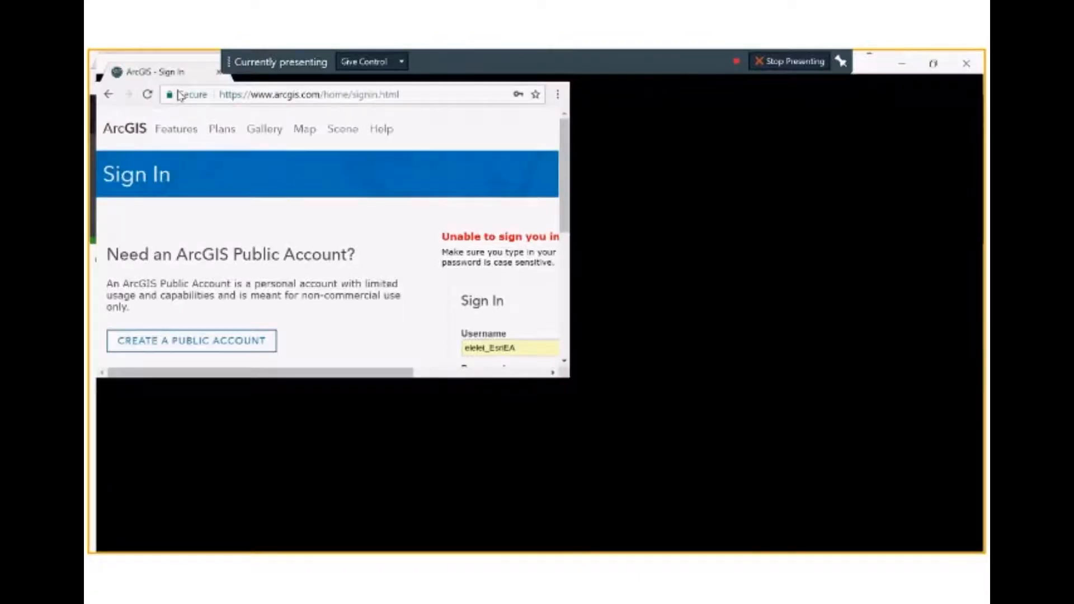
left_click(934, 63)
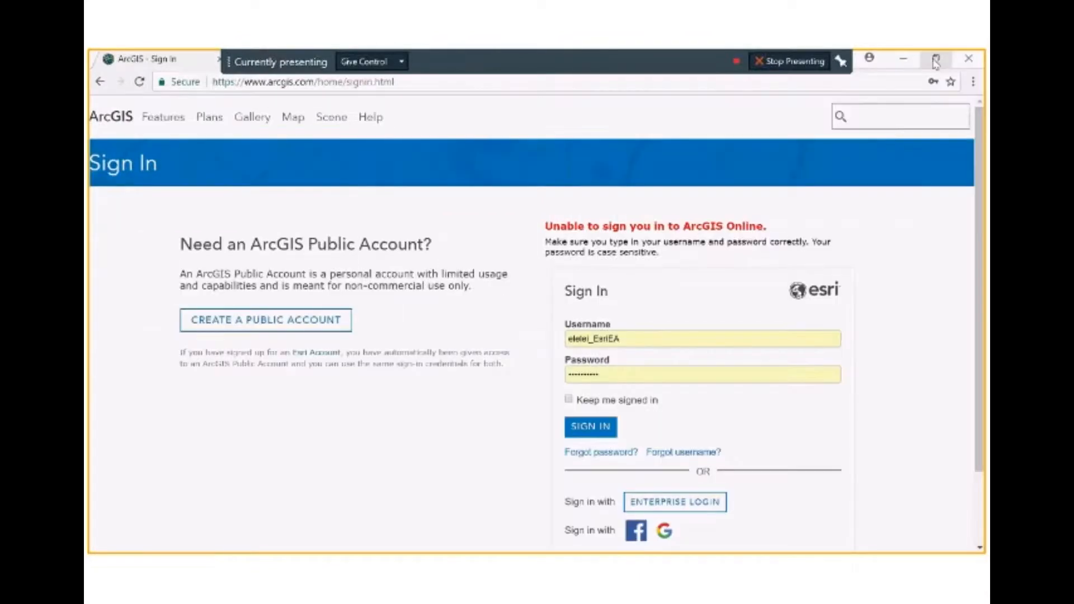
left_click(935, 61)
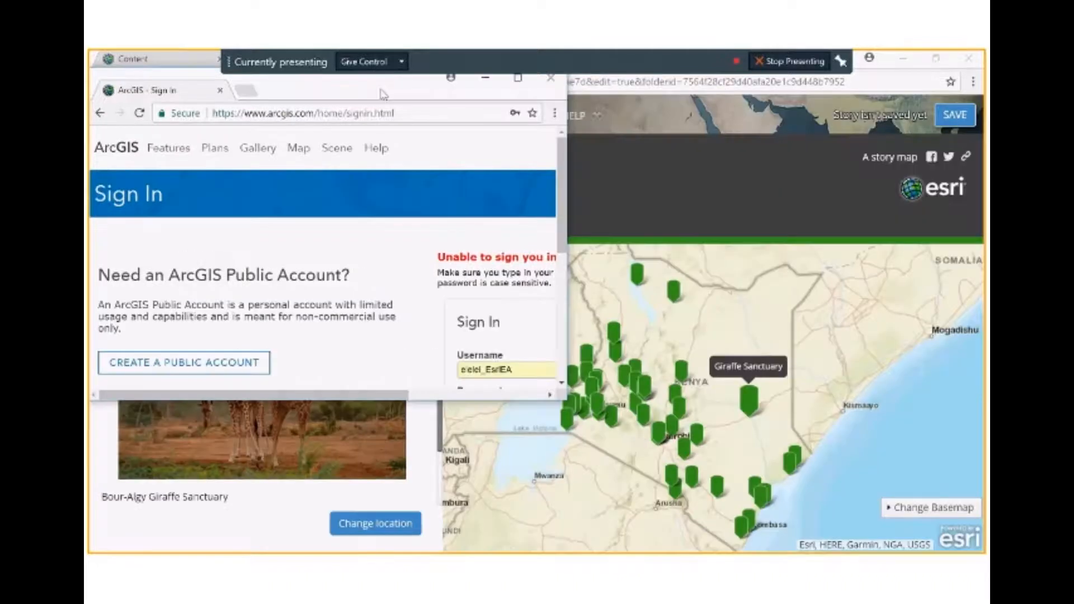
left_click_drag(382, 93, 411, 113)
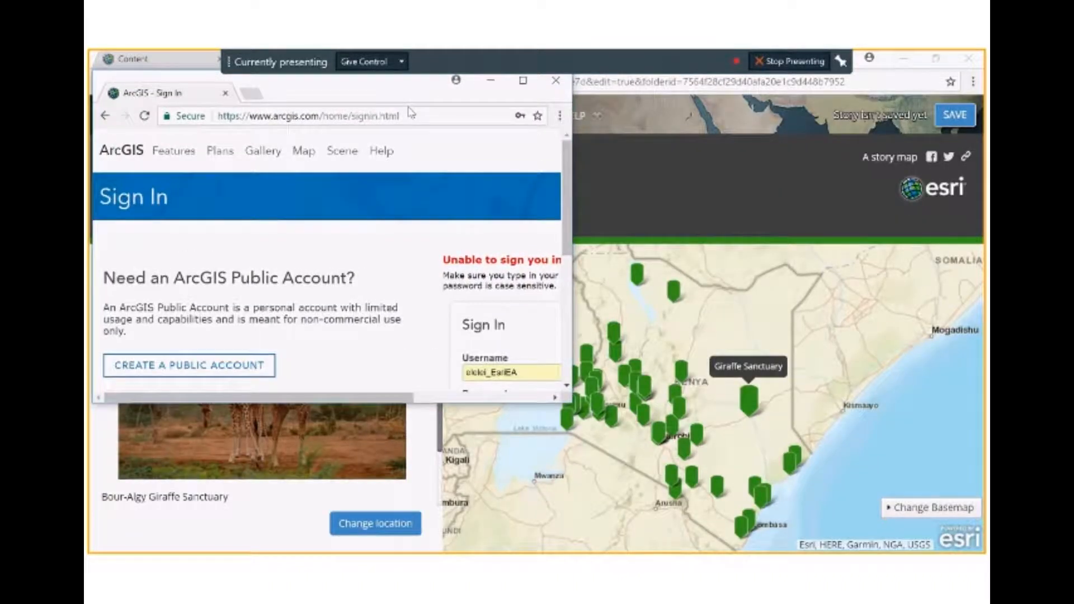
left_click_drag(411, 112, 446, 131)
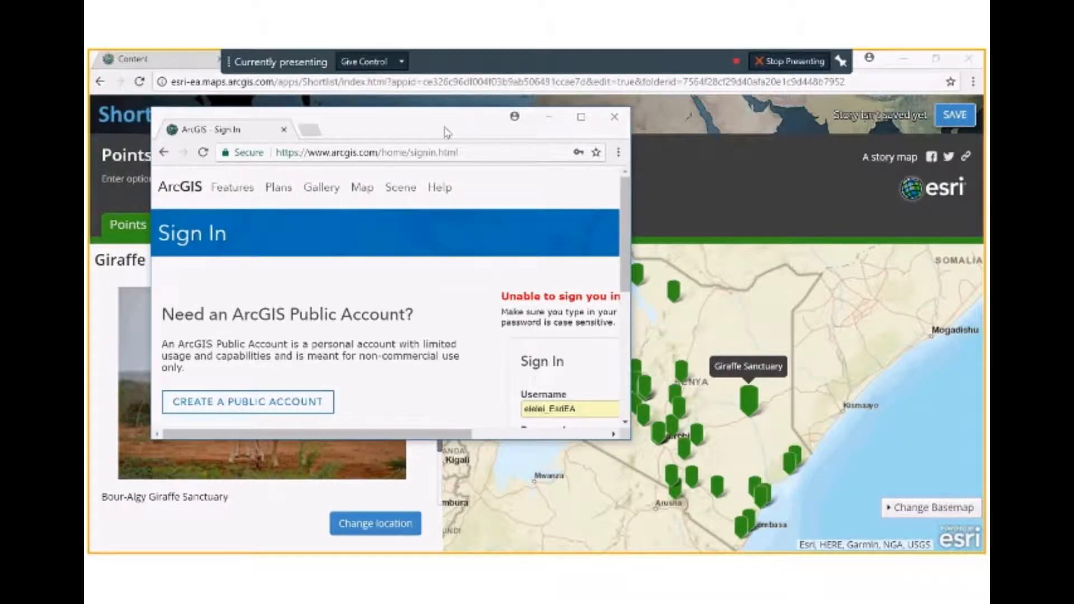
left_click_drag(446, 131, 469, 170)
left_click(951, 171)
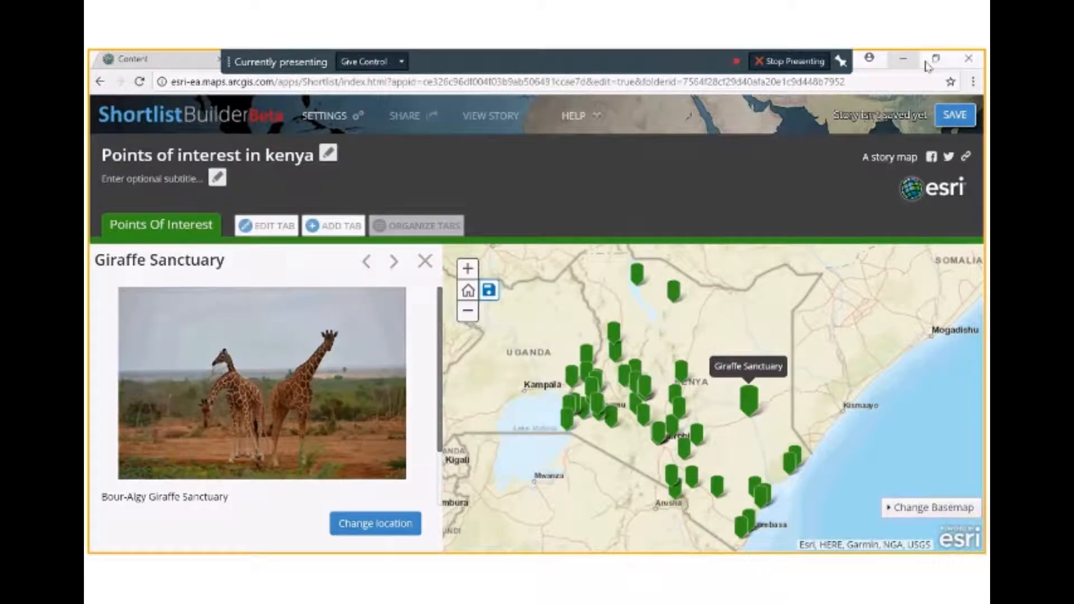
- Switch to the open kenya secondary schools web map and show it in a maximized window
left_click(933, 60)
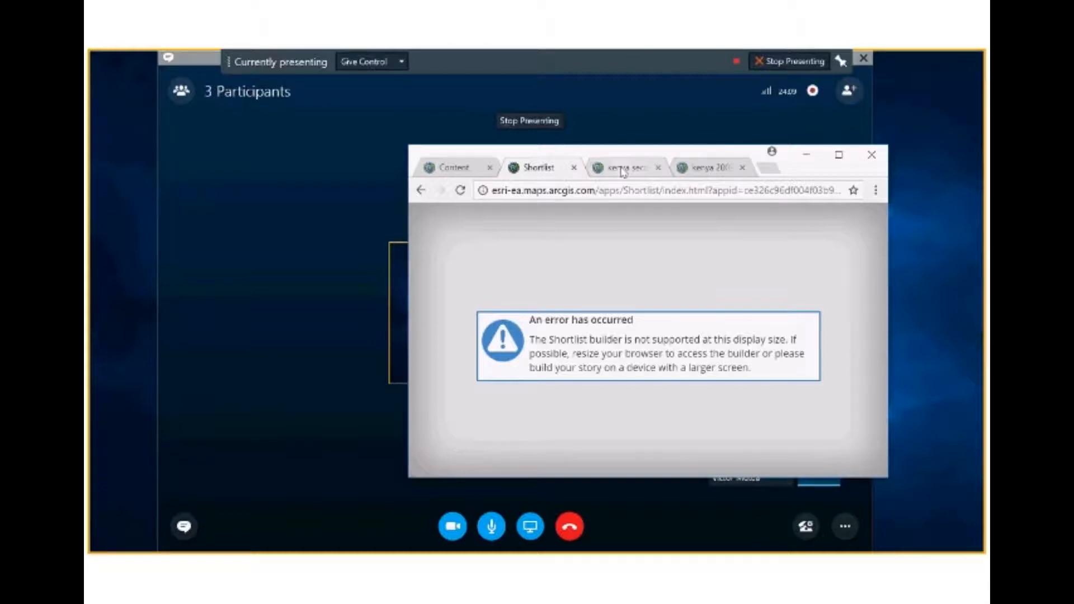
left_click(623, 169)
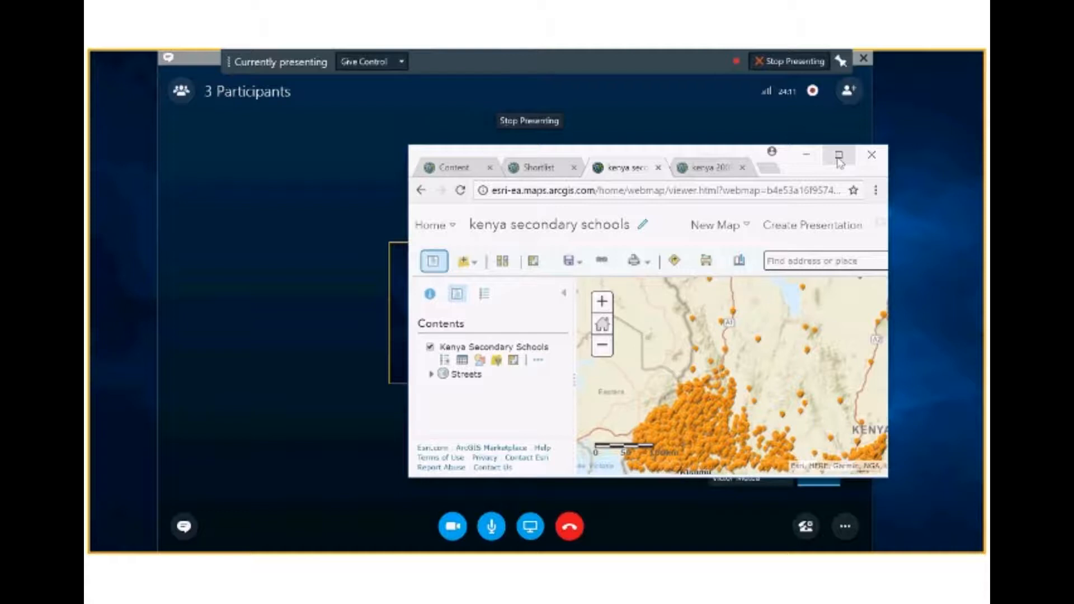
left_click(838, 157)
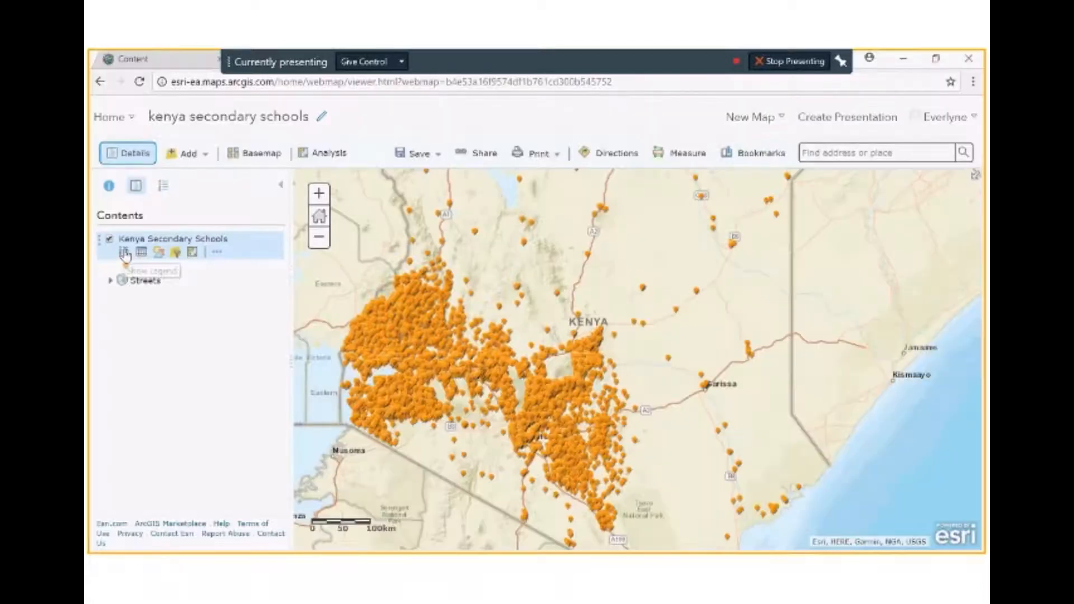
- Show the Kenya Secondary Schools layer's legend and review the attributes of one northern school point in its pop-up
left_click(124, 253)
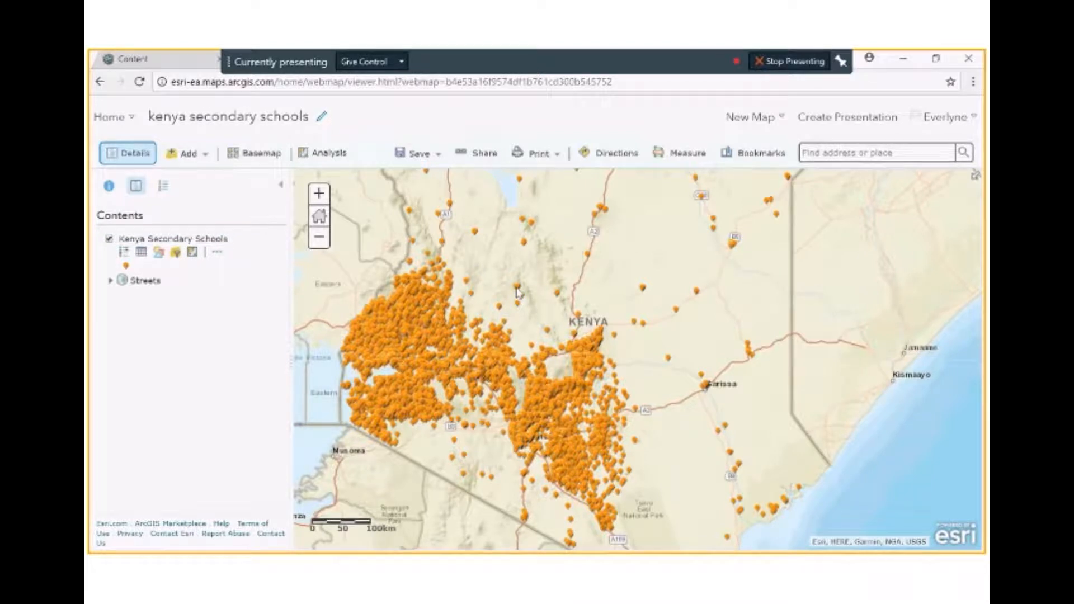
left_click(517, 290)
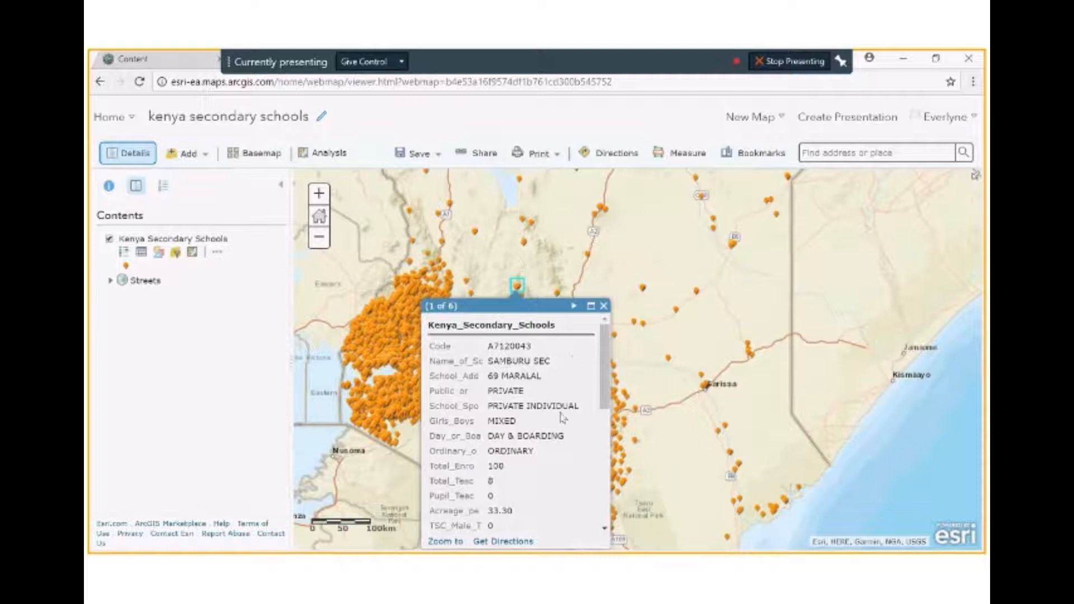
scroll(566, 427, "down", 3)
scroll(566, 428, "up", 2)
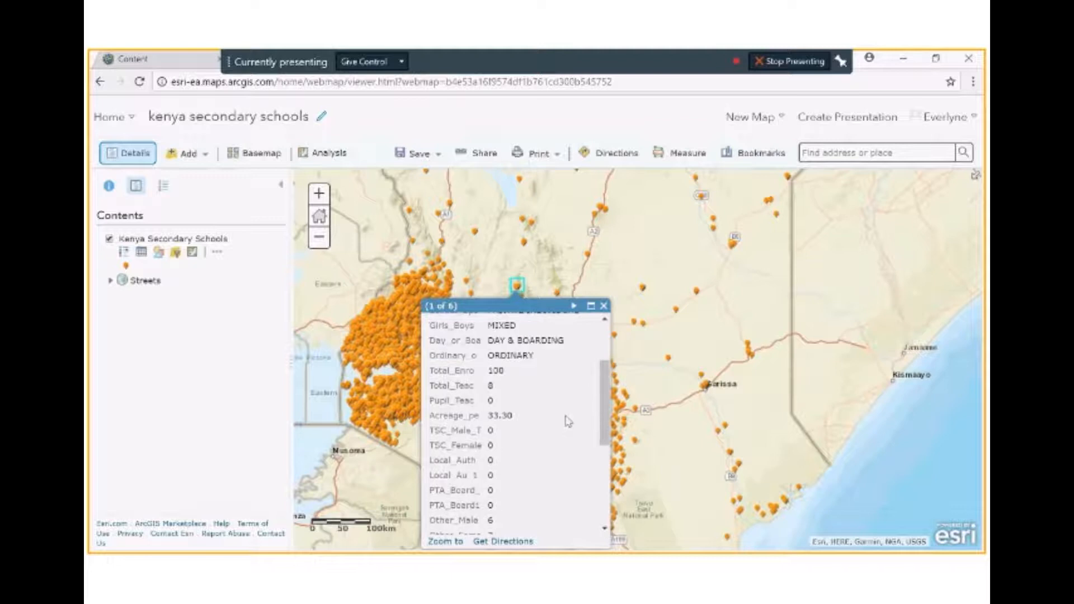
left_click(602, 307)
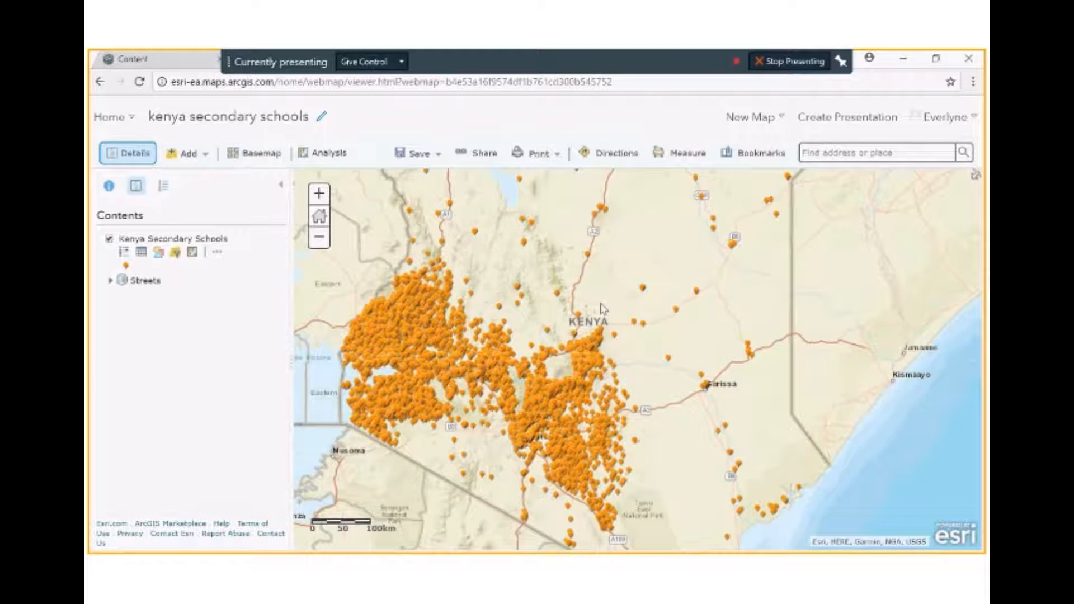
- Start a new web app from the shared secondary schools map with the Summary Viewer template from the Explore/Summarize Data category
left_click(492, 158)
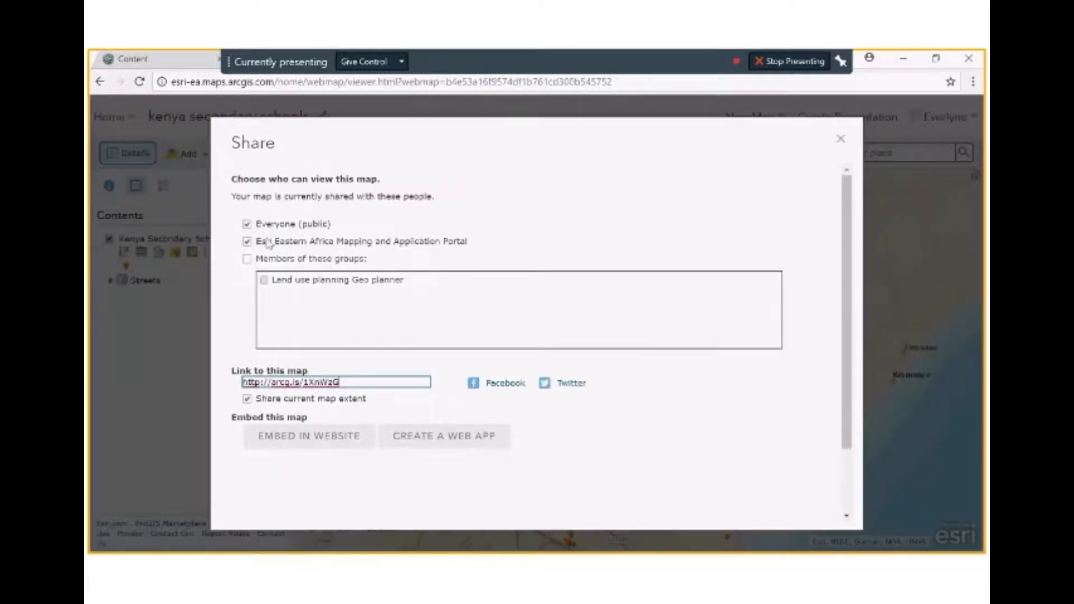
left_click(480, 436)
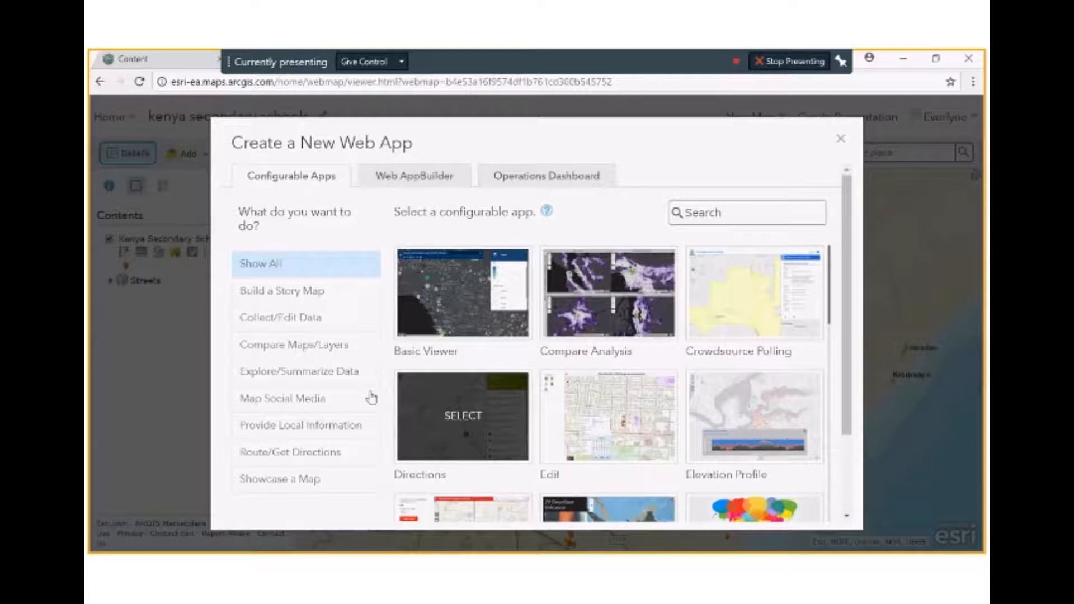
left_click(340, 378)
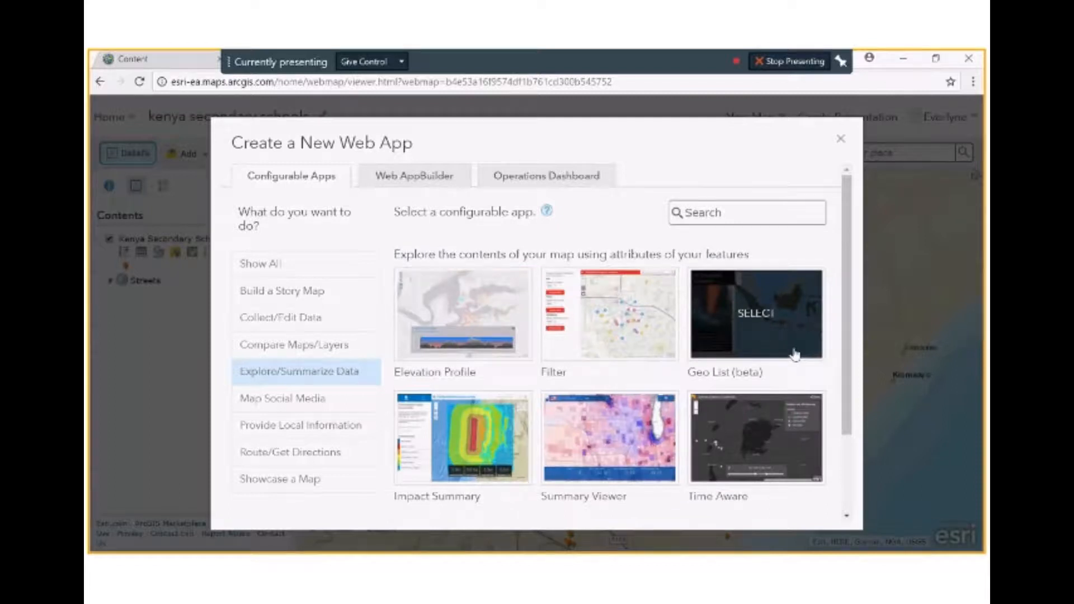
scroll(794, 355, "down", 1)
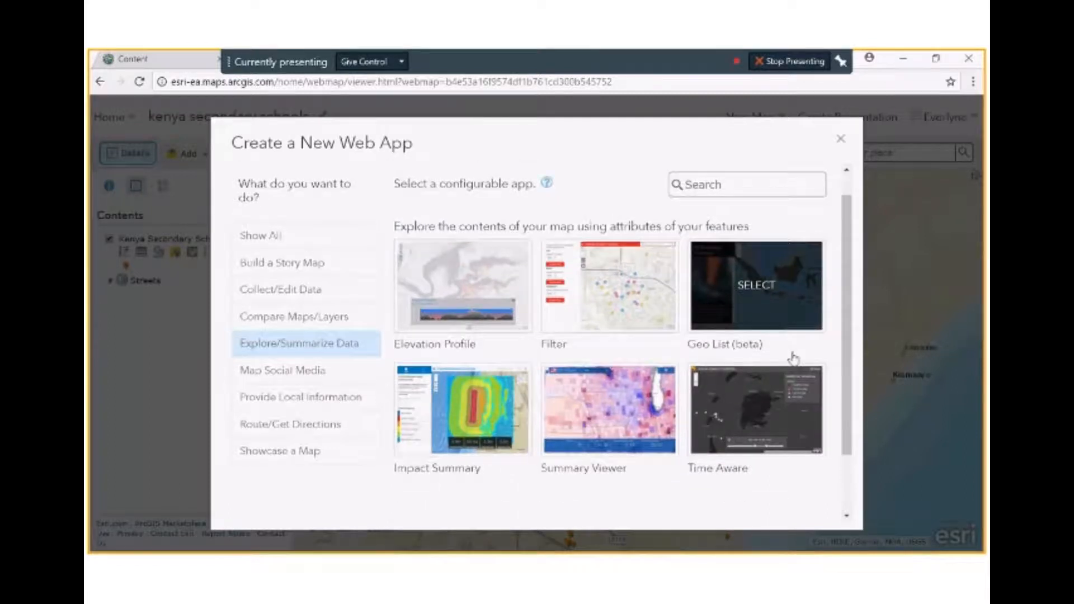
scroll(794, 358, "down", 1)
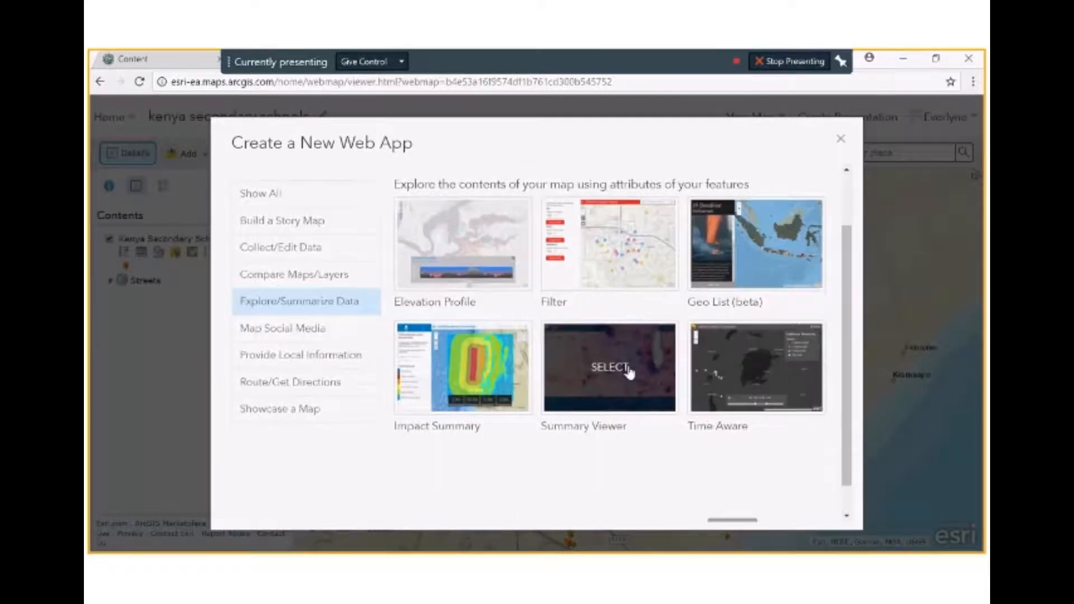
left_click(629, 370)
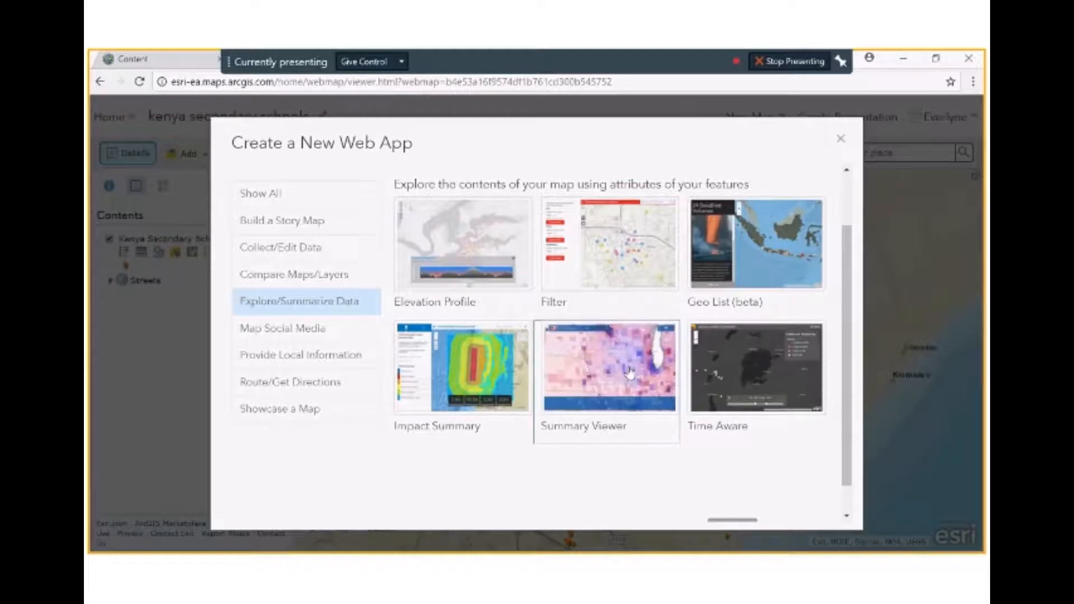
left_click(724, 353)
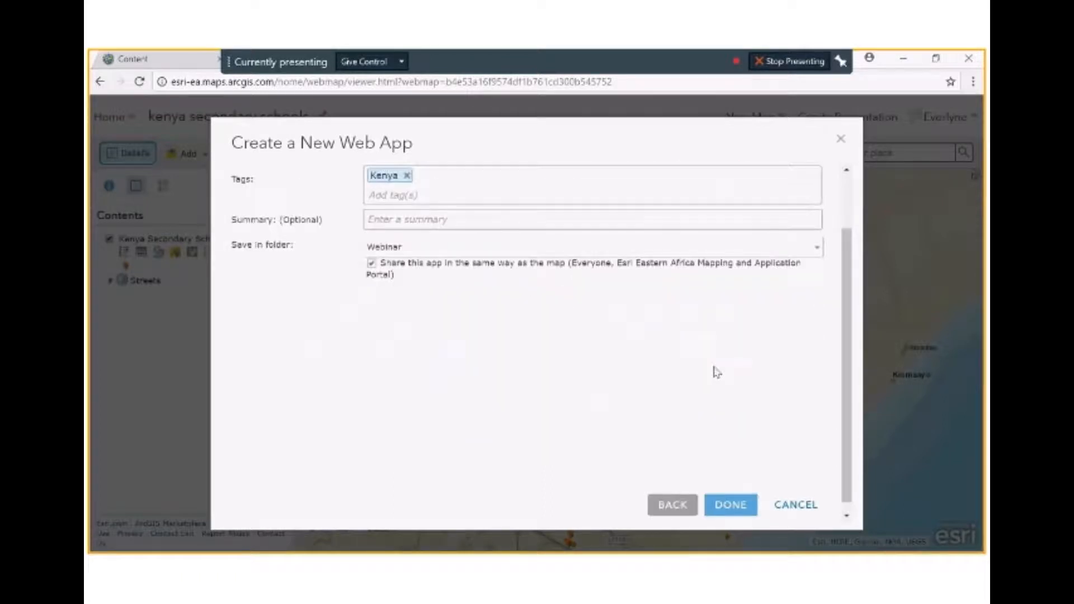
- Title the new app "kenya secondary schools summary" and create it, keeping the offered tag, folder and sharing setting
left_click(512, 218)
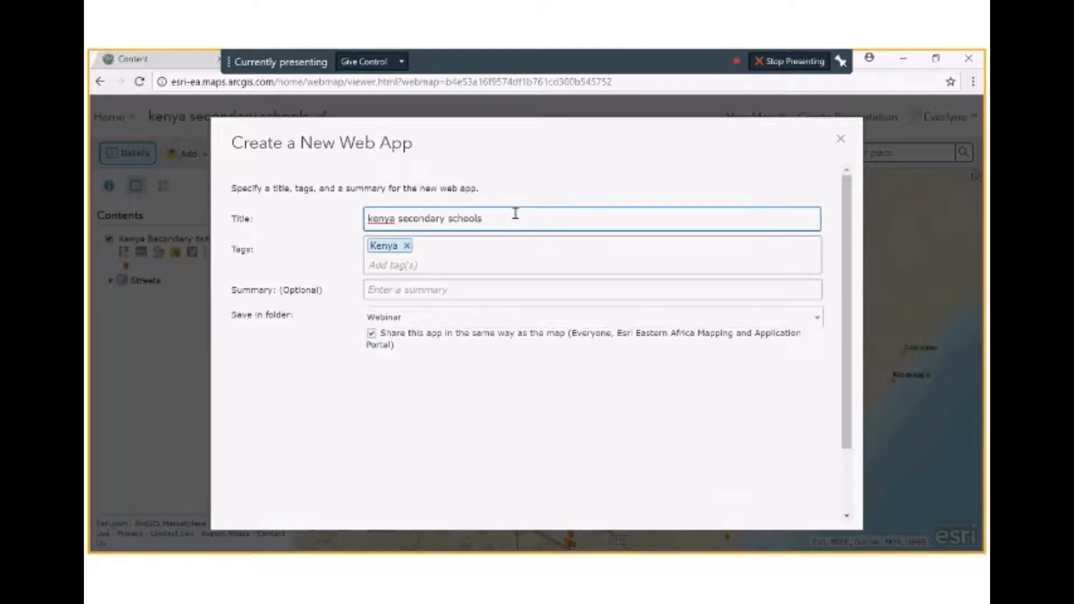
type("summary")
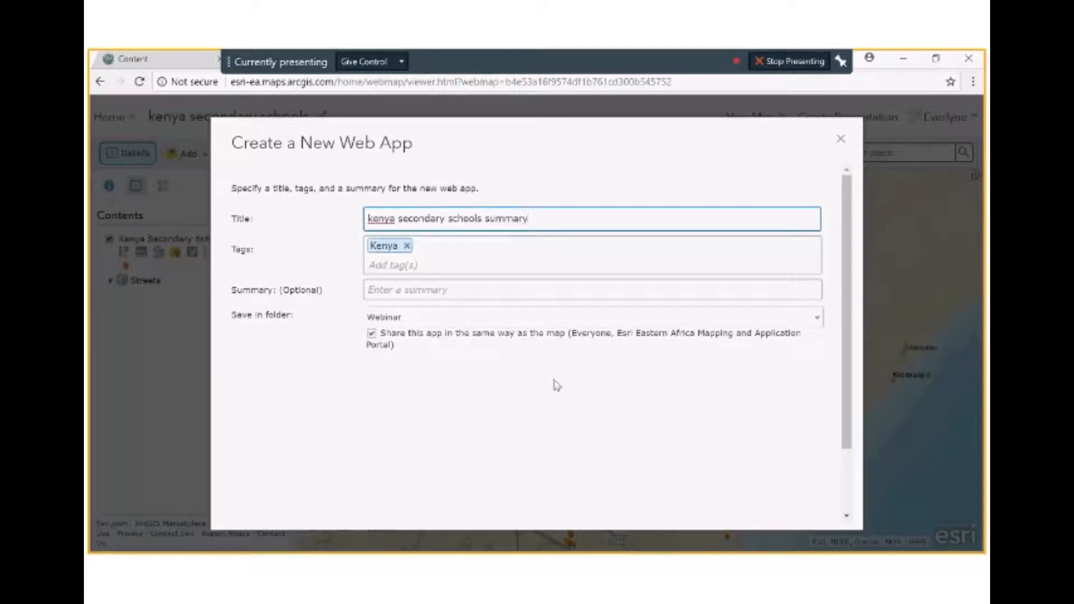
scroll(694, 408, "down", 2)
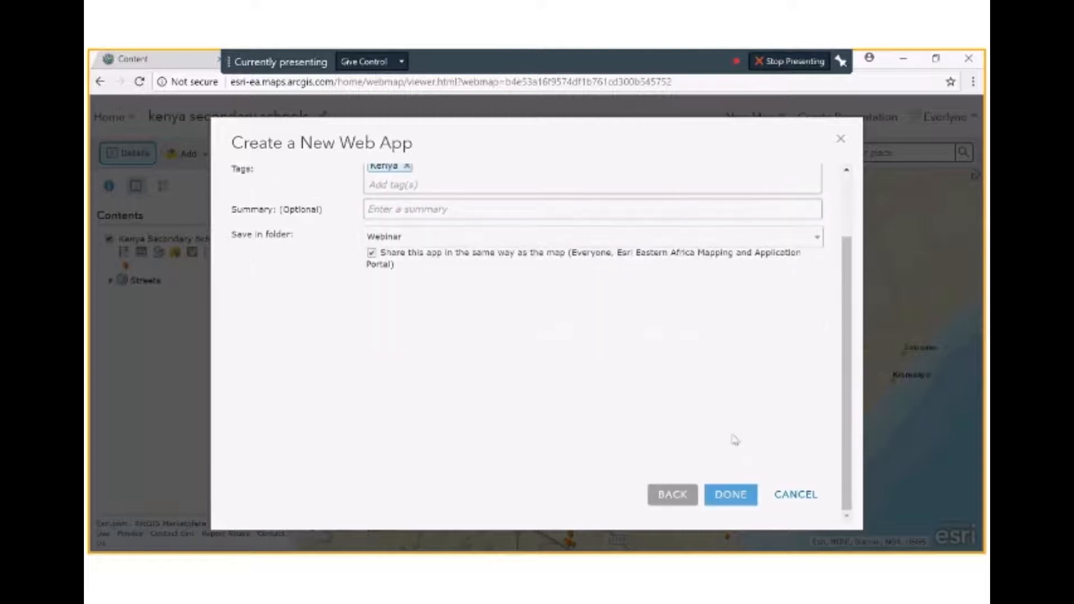
left_click(734, 496)
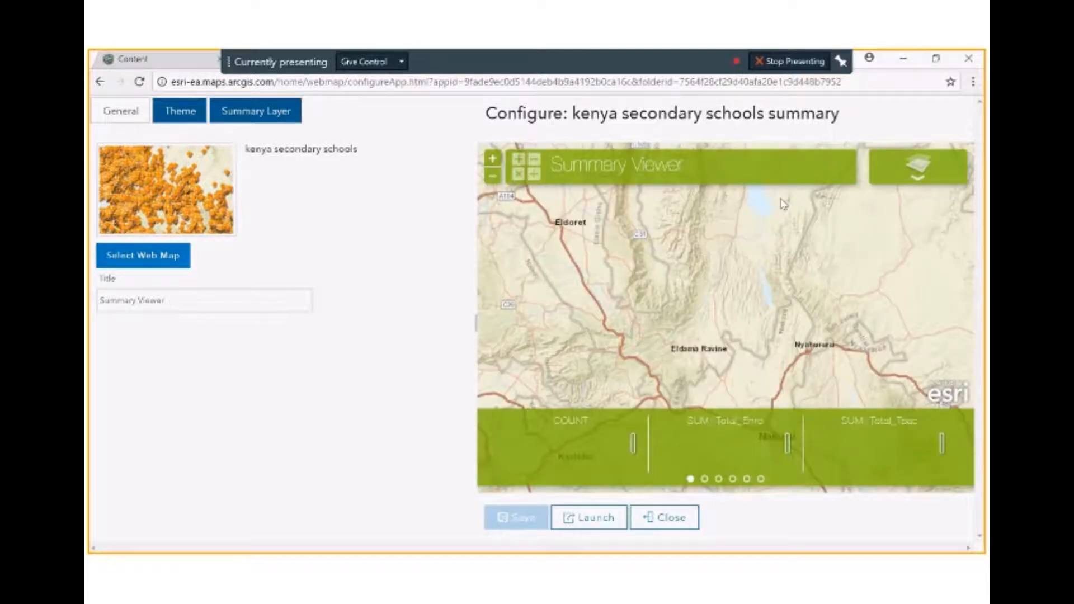
- Set the title in the app's general settings to "Summary Viewer for kenya secondary schools"
left_click(196, 297)
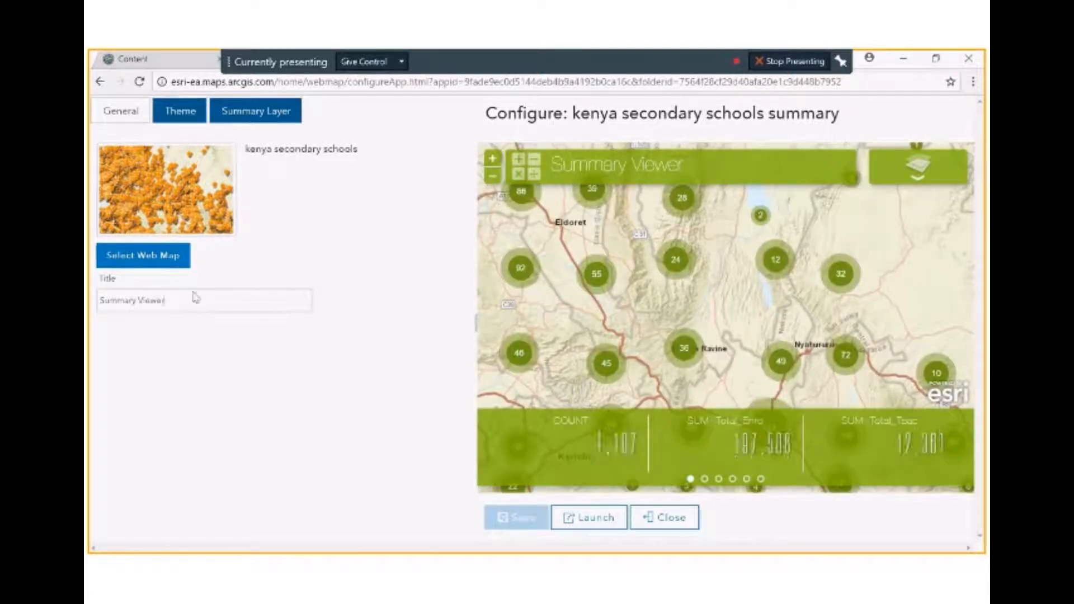
type("for")
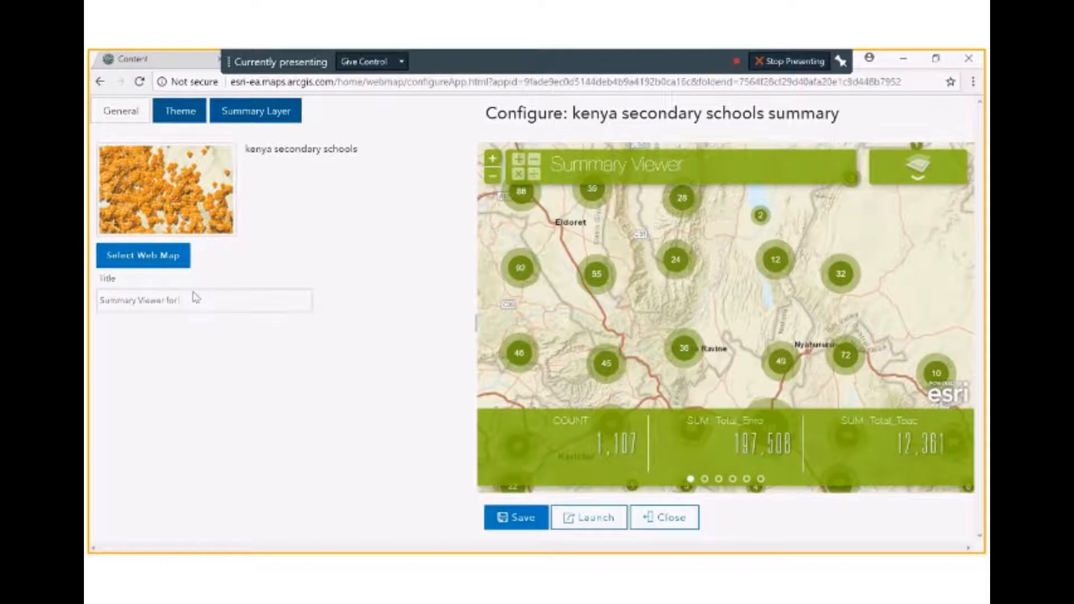
type(" kenya secondary schools")
- Check the color options in the app's theme settings without choosing a different color
left_click(189, 125)
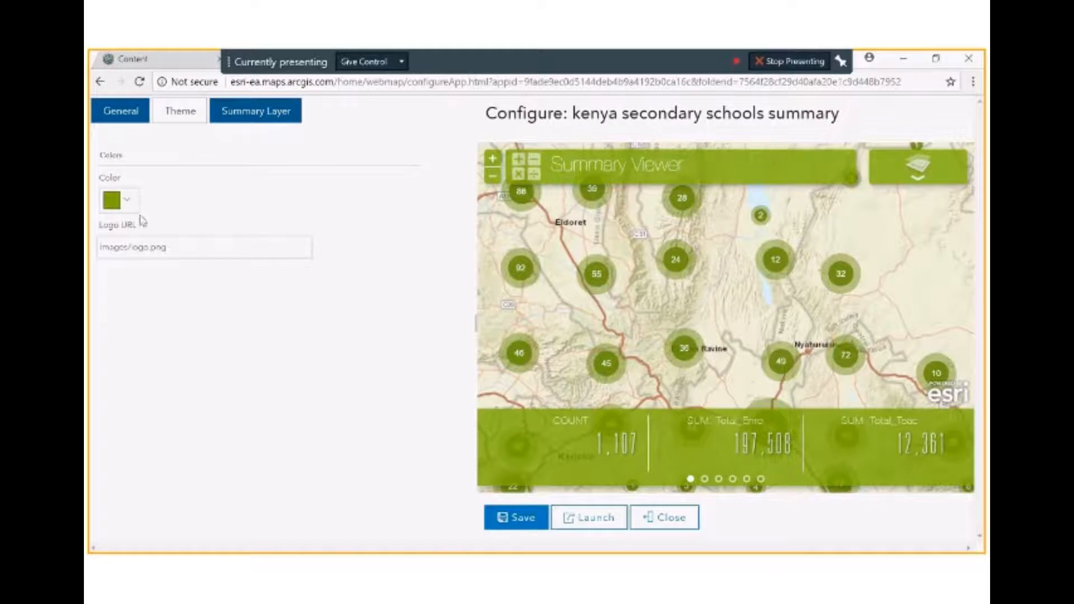
left_click(129, 203)
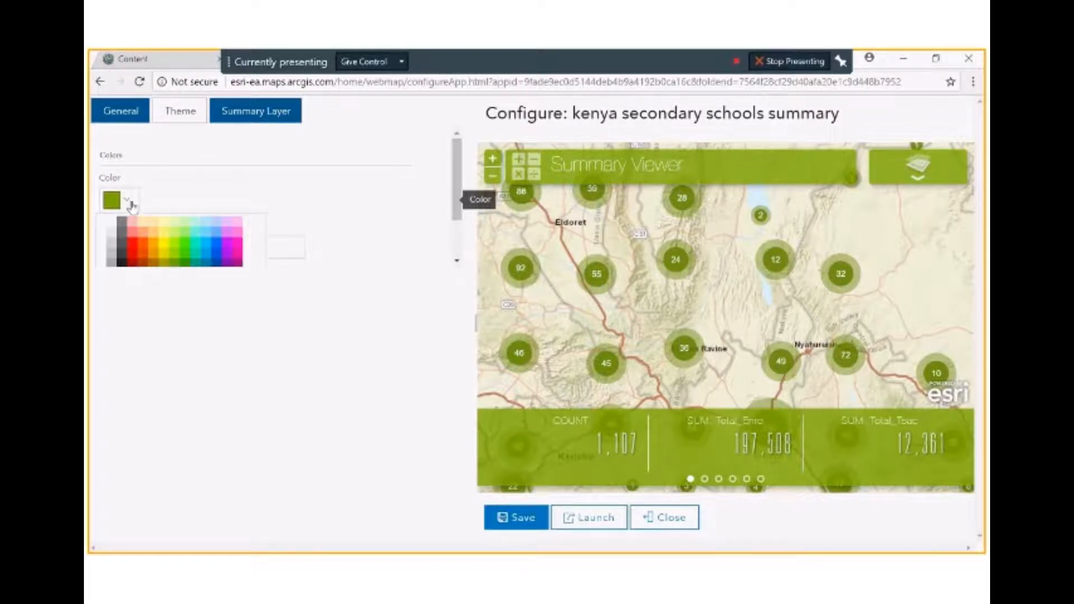
left_click(377, 235)
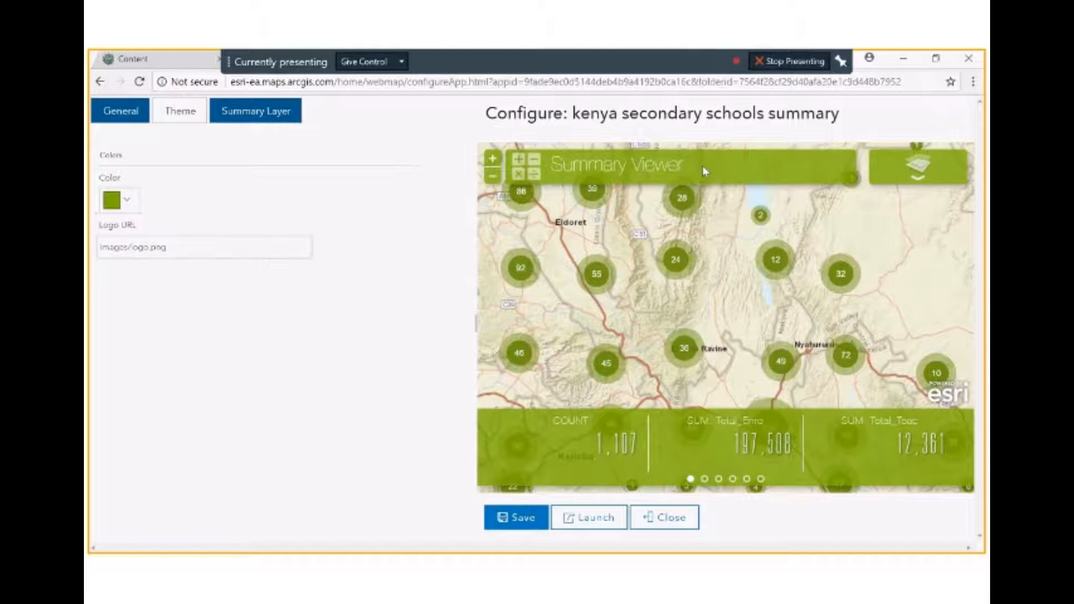
- Set Kenya Secondary Schools as the layer that the app summarizes
left_click(270, 117)
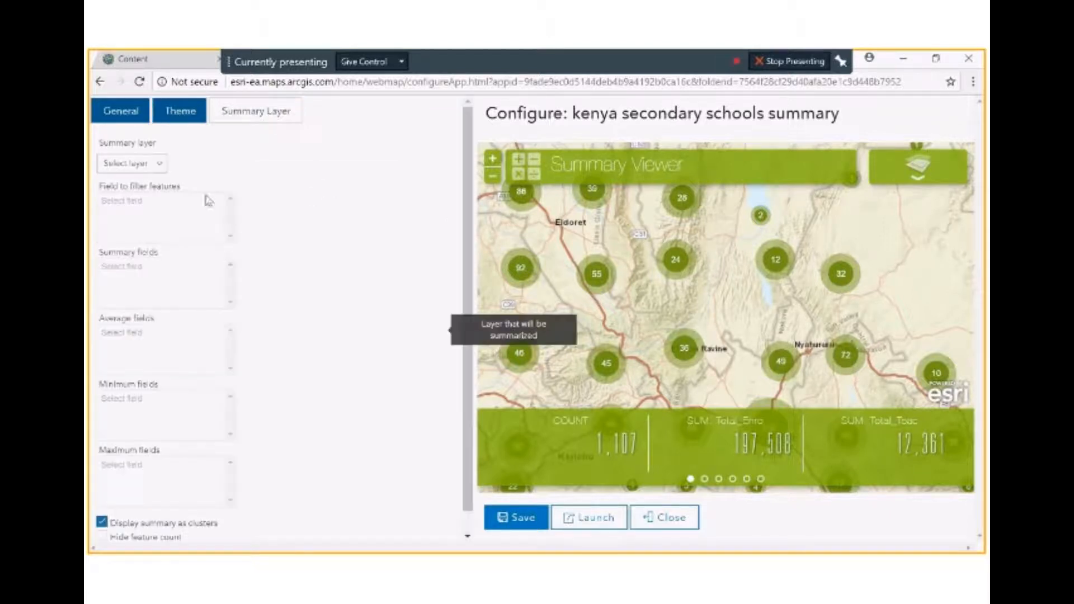
left_click(156, 163)
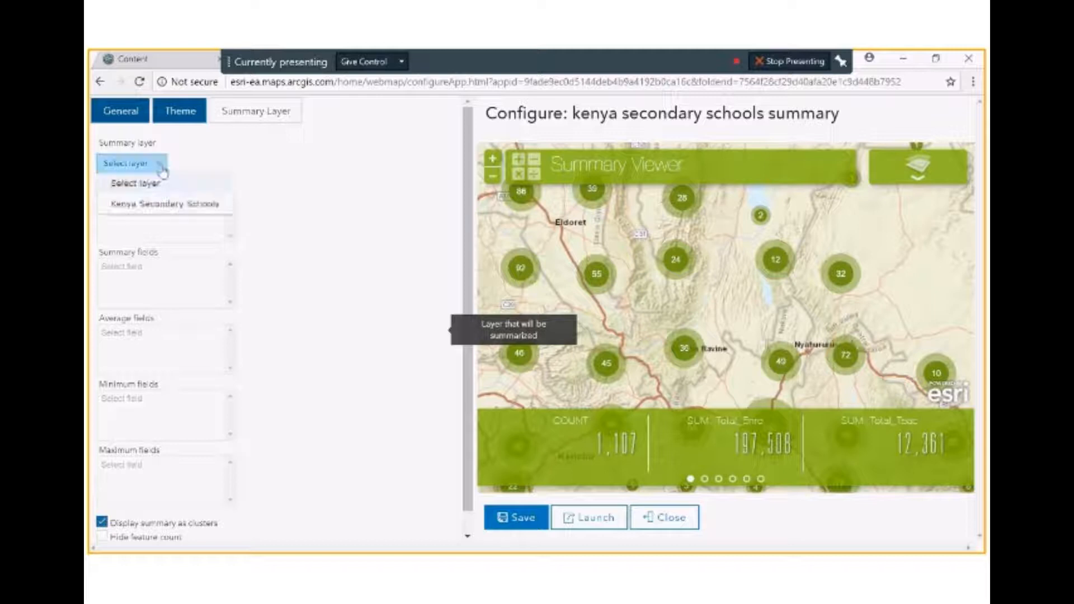
left_click(184, 205)
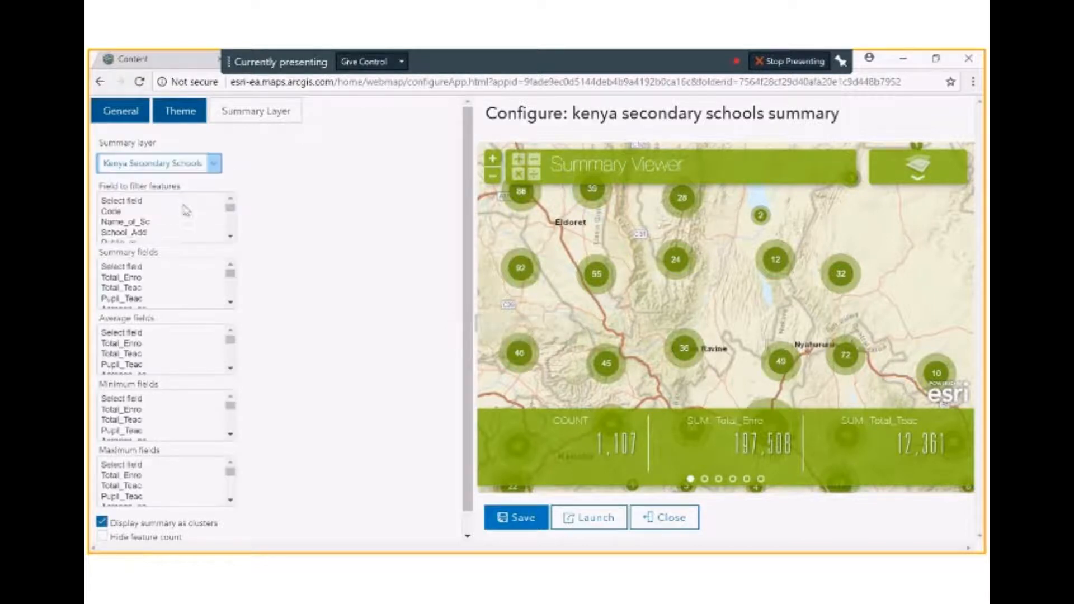
- Choose Total_Enro as the field to filter features in the summary layer settings
left_click(230, 237)
left_click(231, 200)
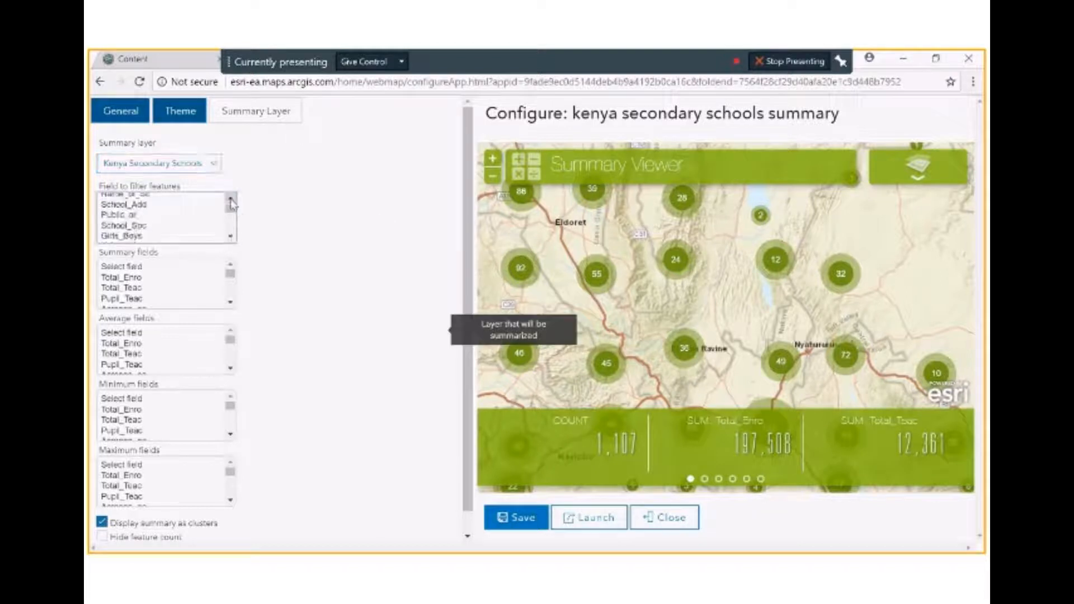
scroll(193, 223, "down", 3)
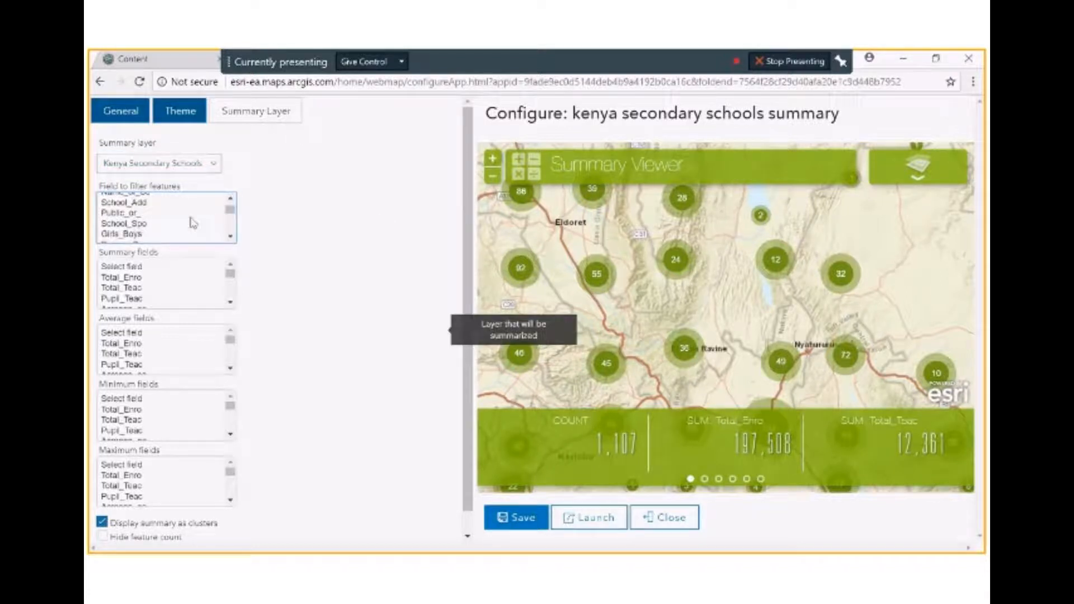
scroll(193, 222, "up", 3)
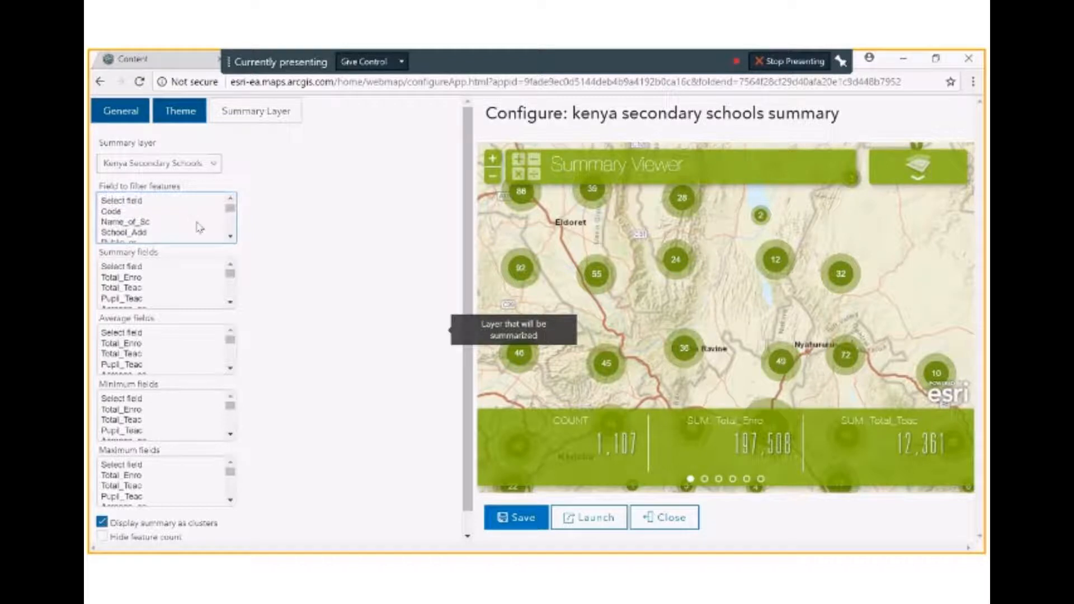
scroll(200, 227, "down", 3)
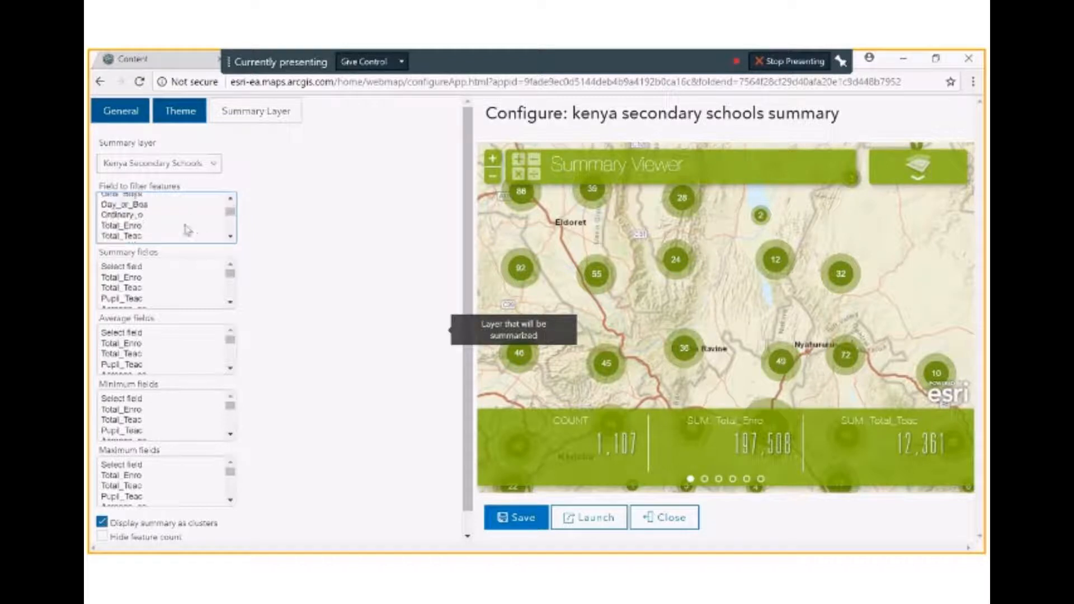
left_click(141, 226)
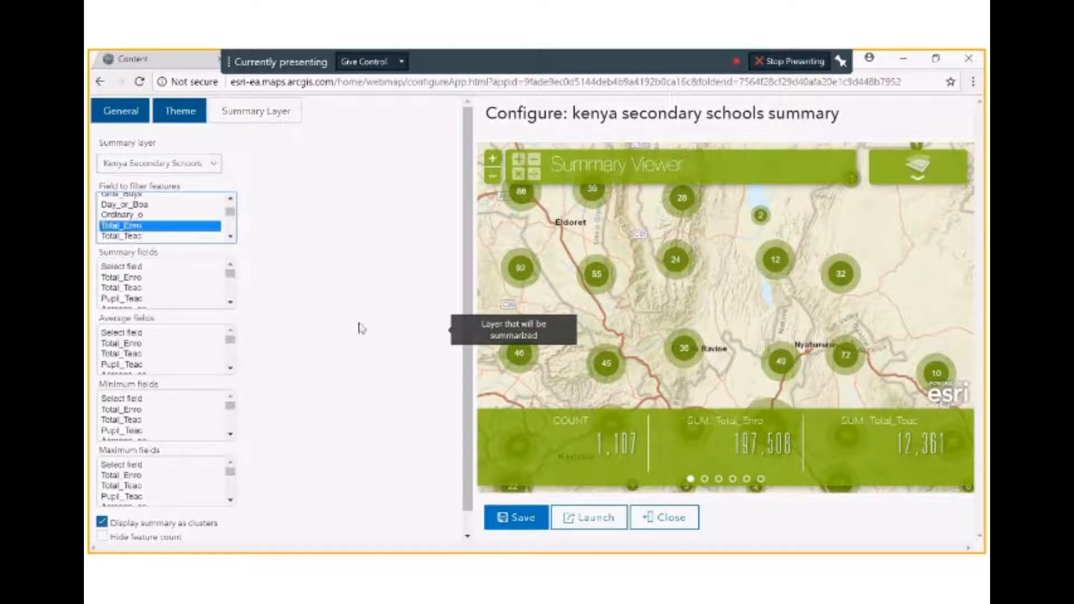
- Save the app configuration with the summary displayed as clusters, and launch the app
scroll(335, 356, "down", 1)
scroll(338, 355, "down", 1)
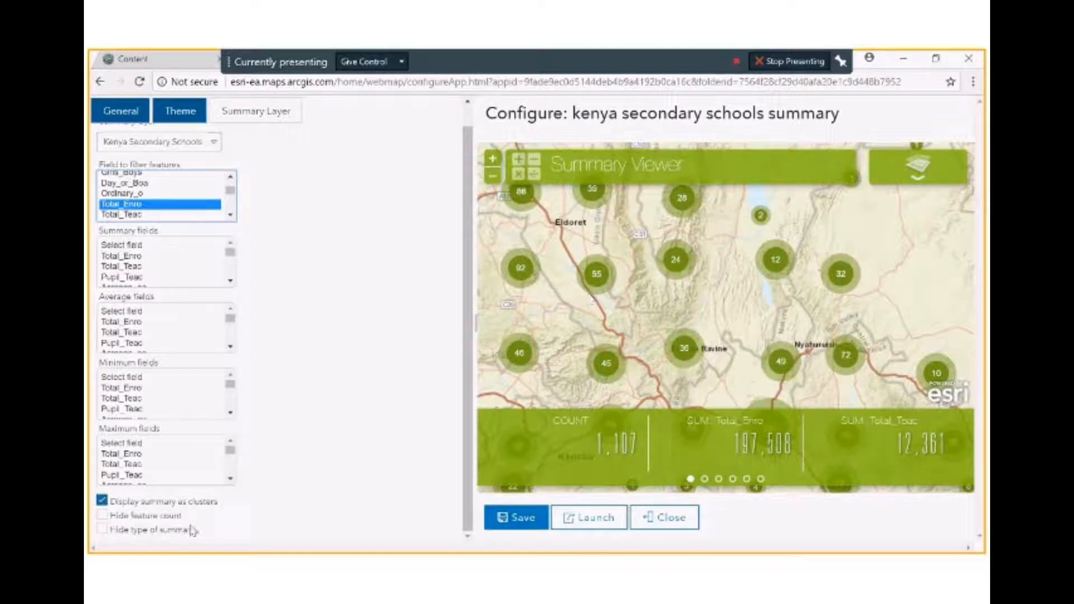
left_click(99, 504)
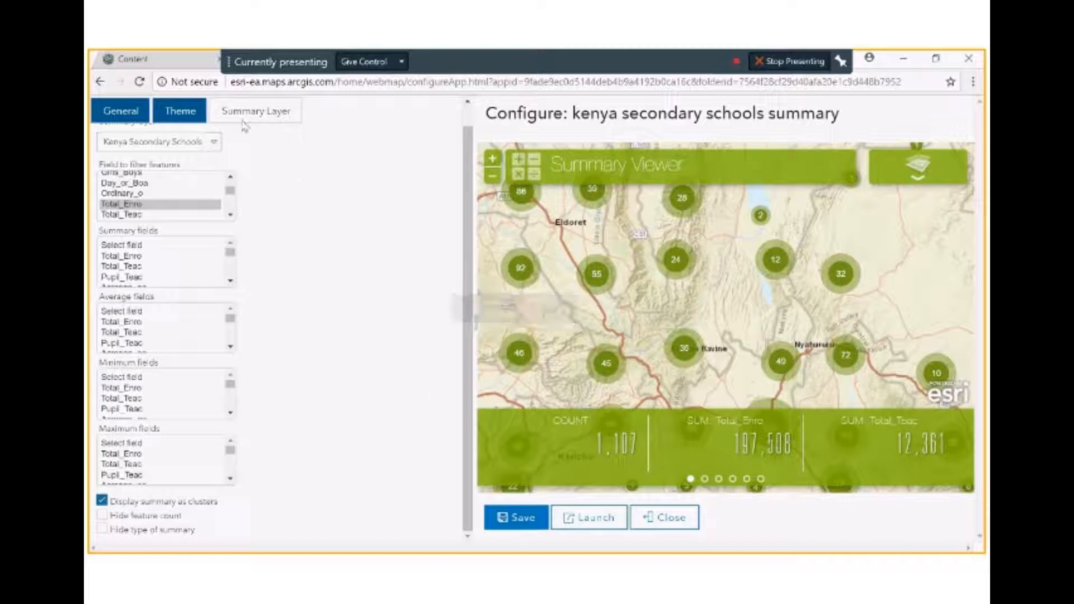
left_click(528, 521)
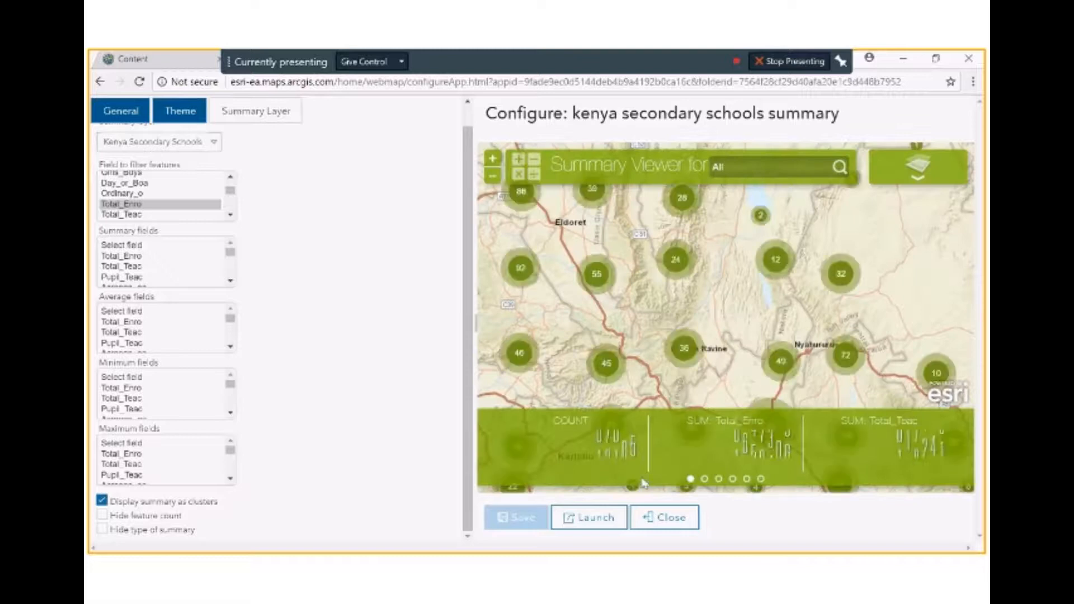
left_click(595, 518)
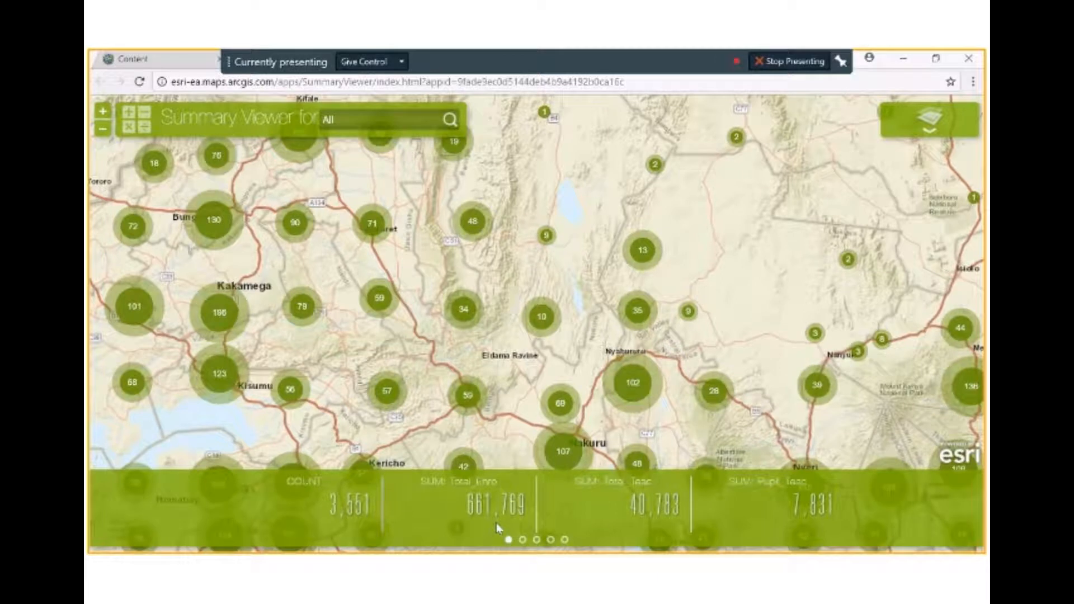
- Page through the second, third and fourth sets of summary statistics in the launched app
left_click(523, 540)
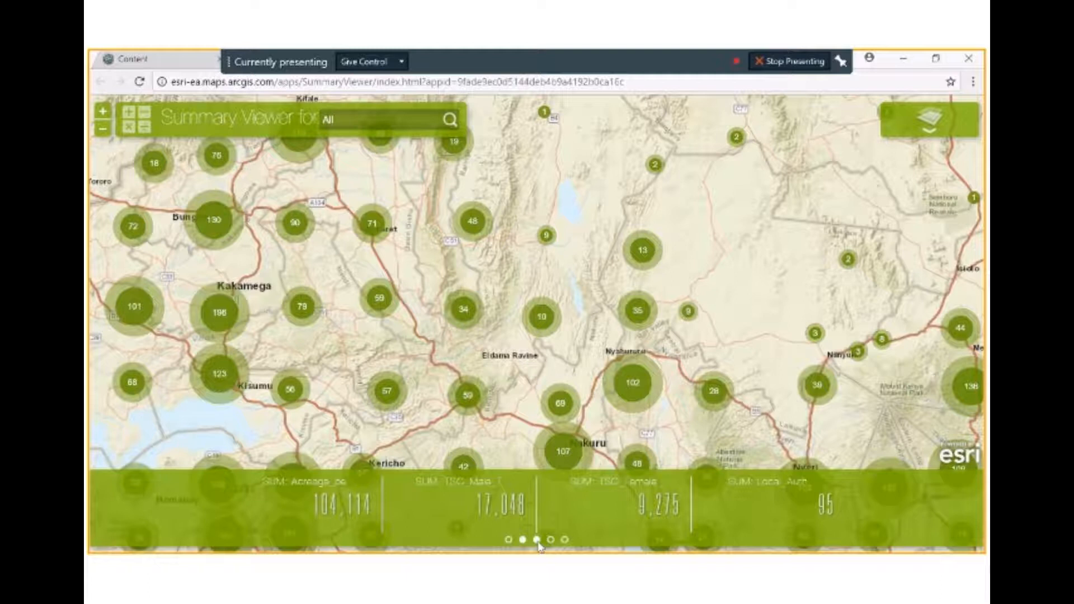
left_click(537, 540)
left_click(550, 541)
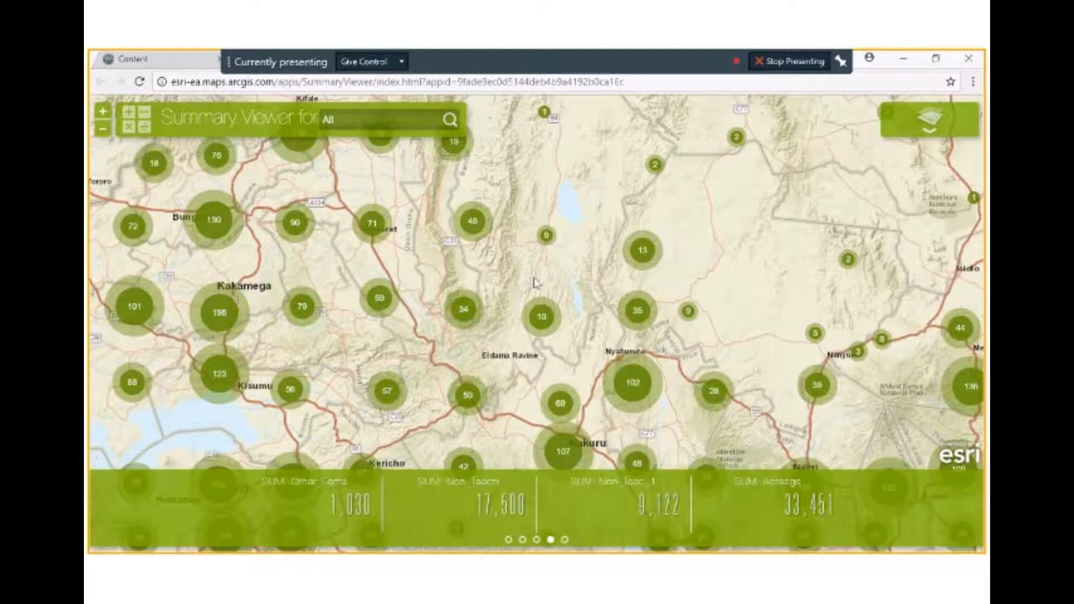
- Examine how the summary statistics, including the school count and total enrolment, respond to smaller and shifted map extents
scroll(534, 283, "up", 1)
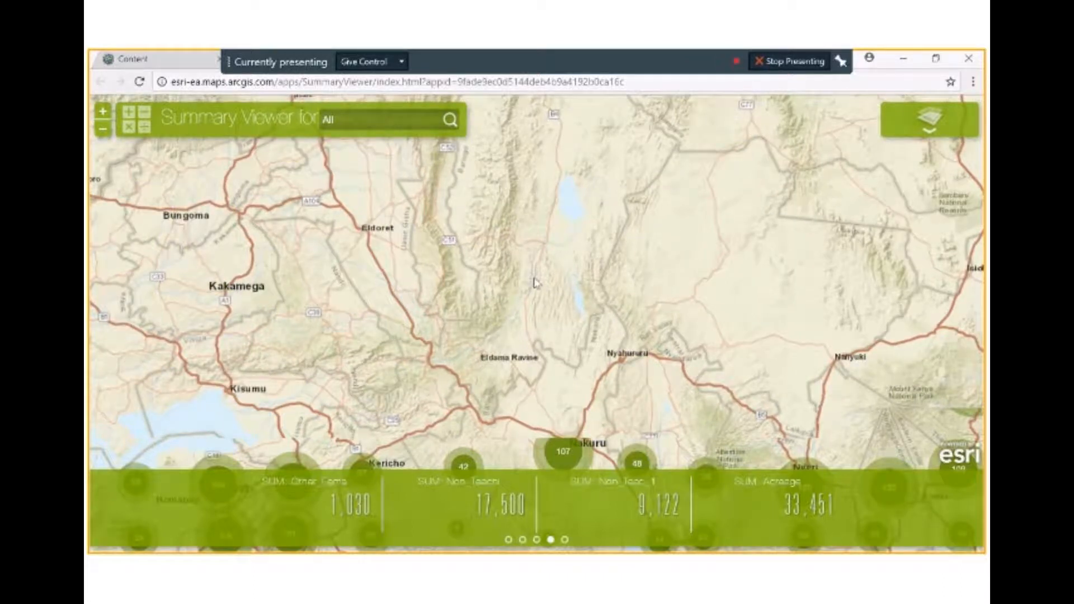
scroll(534, 282, "up", 1)
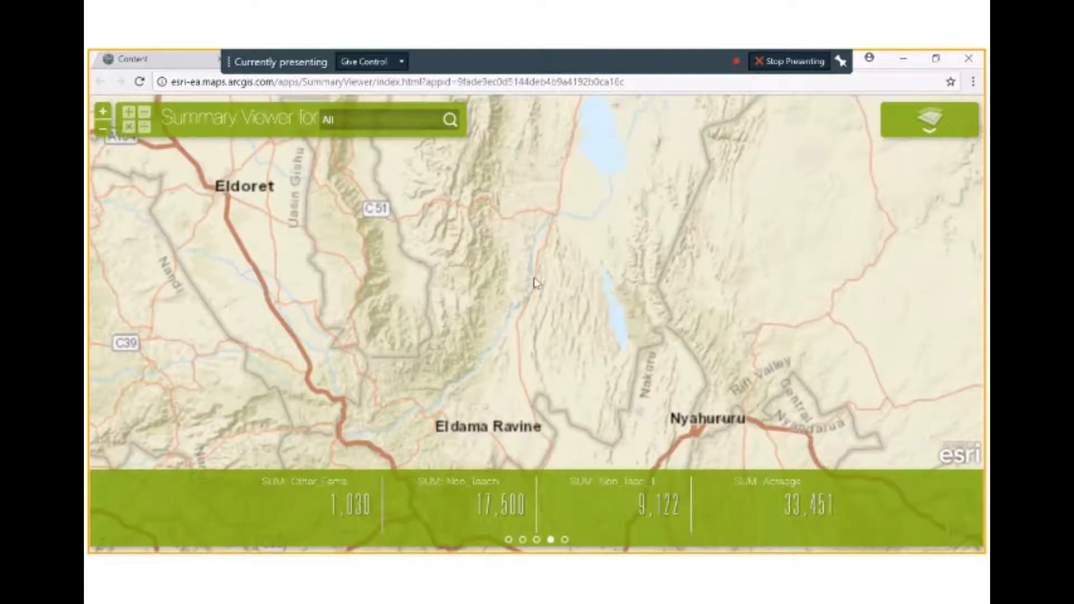
scroll(534, 283, "up", 2)
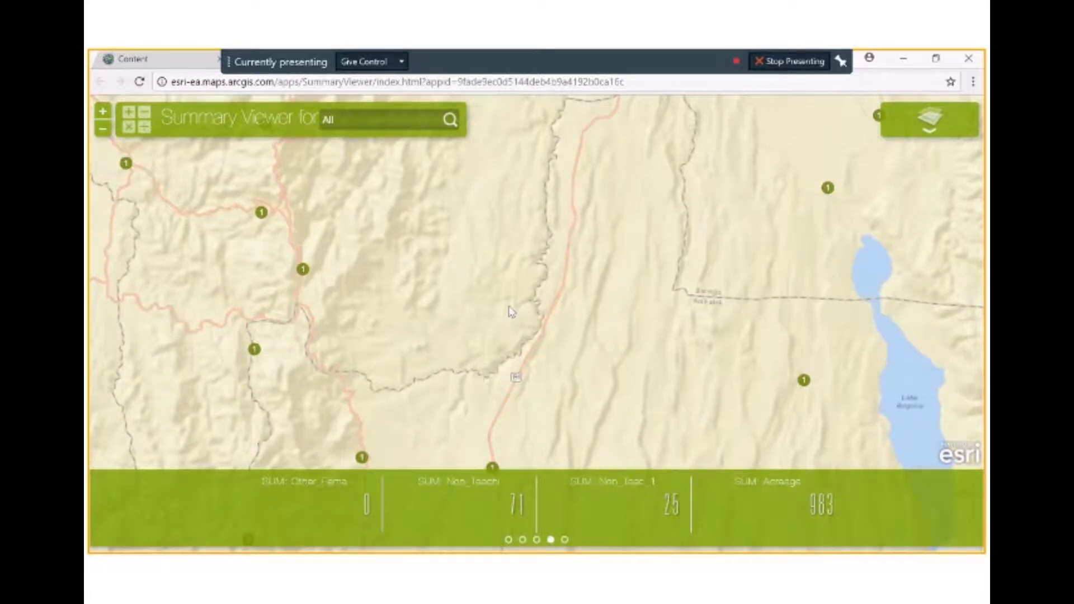
left_click(509, 540)
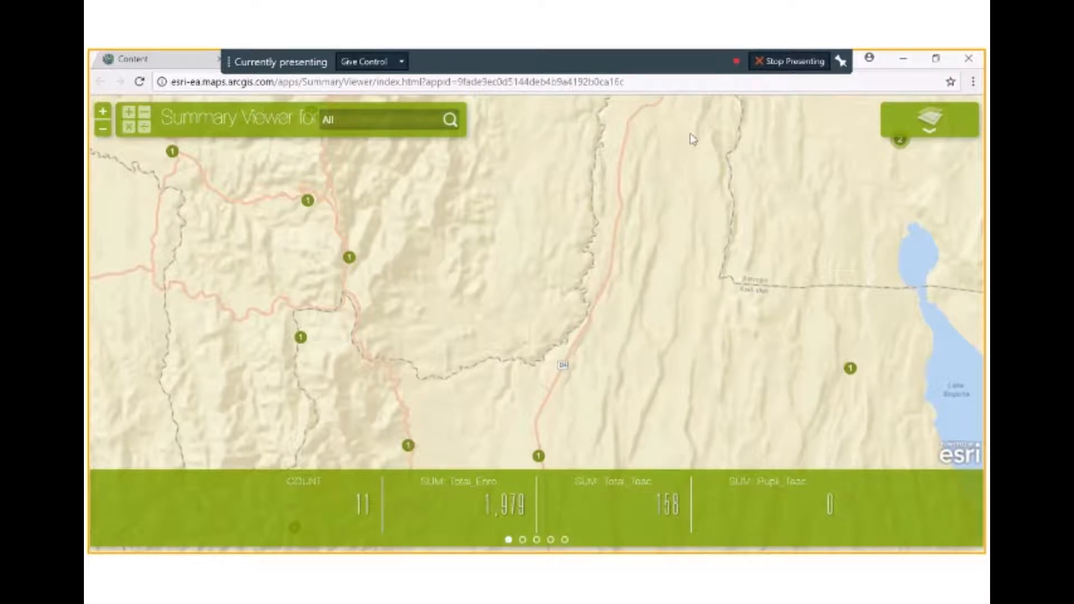
left_click_drag(692, 138, 684, 177)
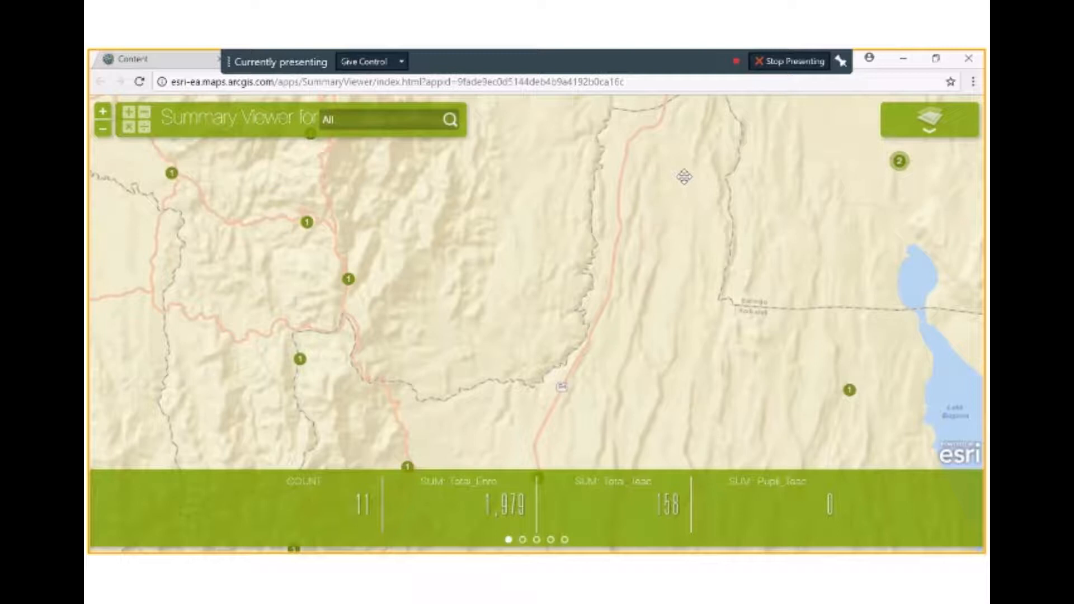
left_click_drag(684, 177, 684, 186)
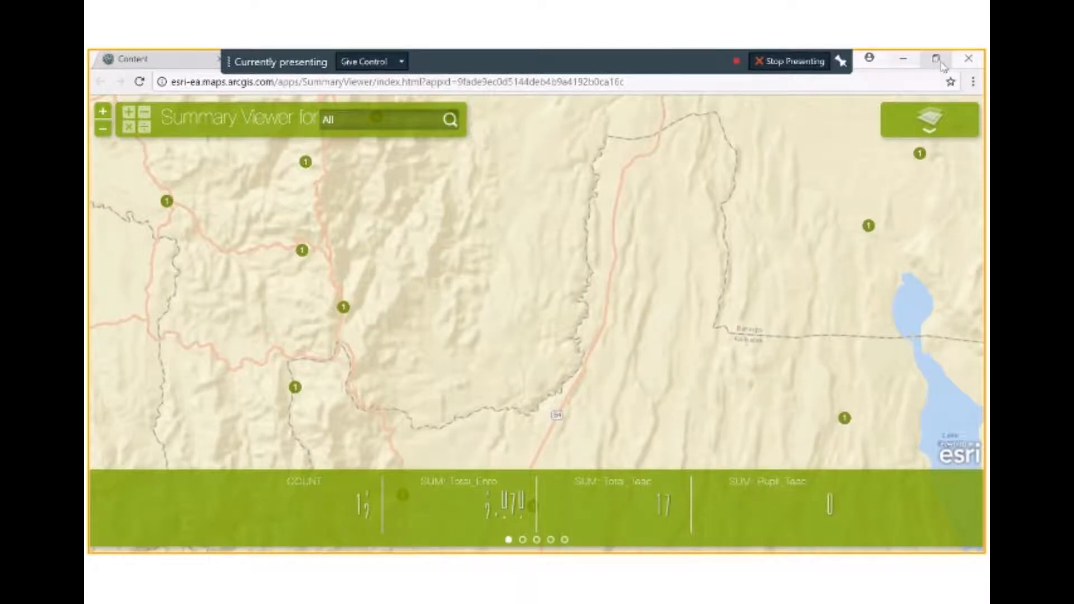
- Switch to the kenya 2009 population census map and show the pop-up of Tana River county
left_click(936, 60)
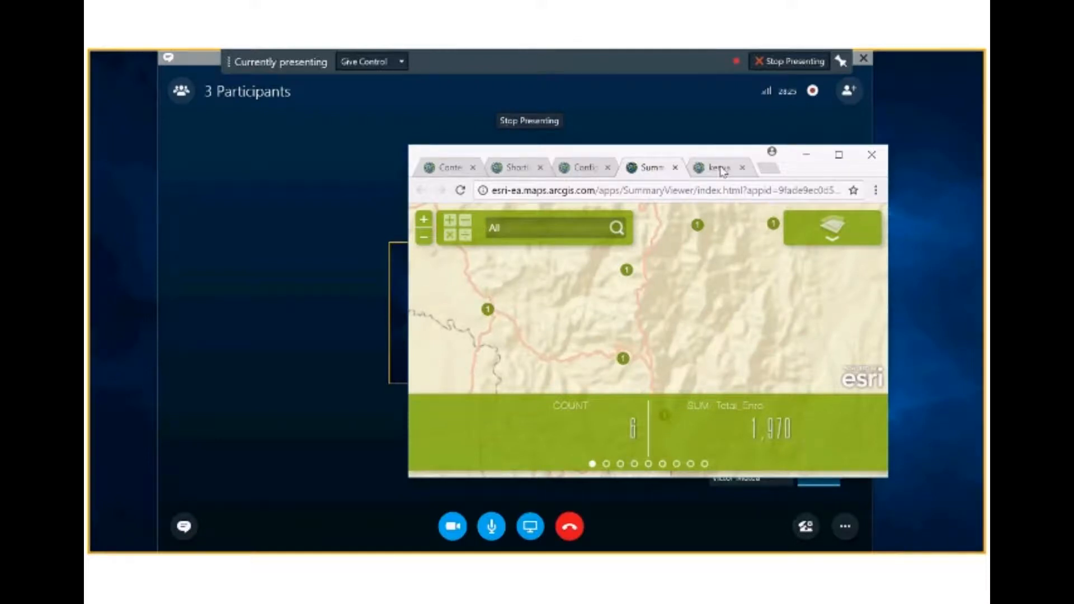
double_click(722, 171)
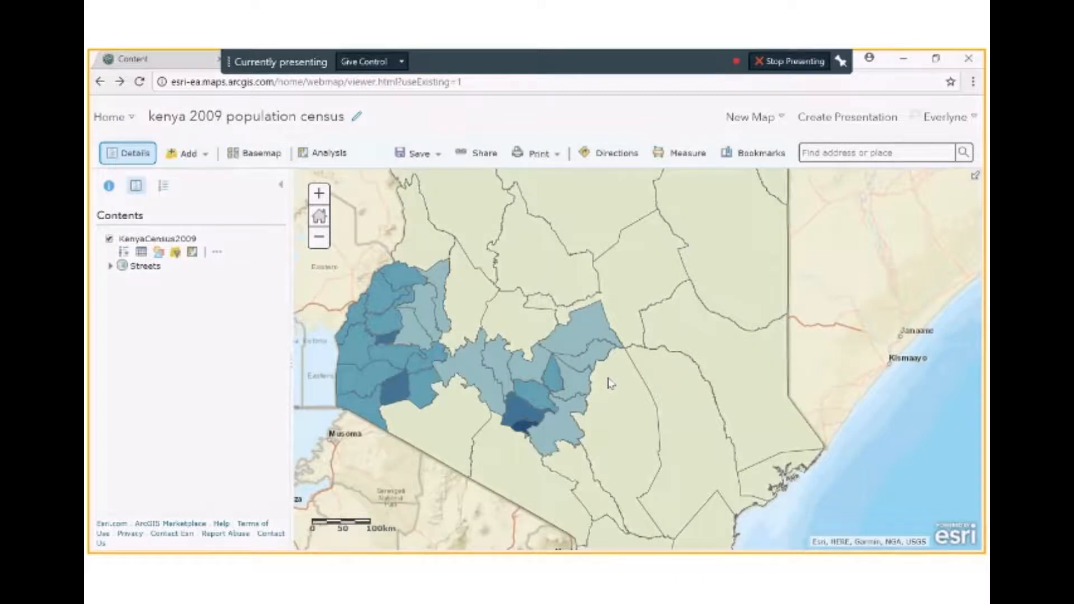
left_click(609, 382)
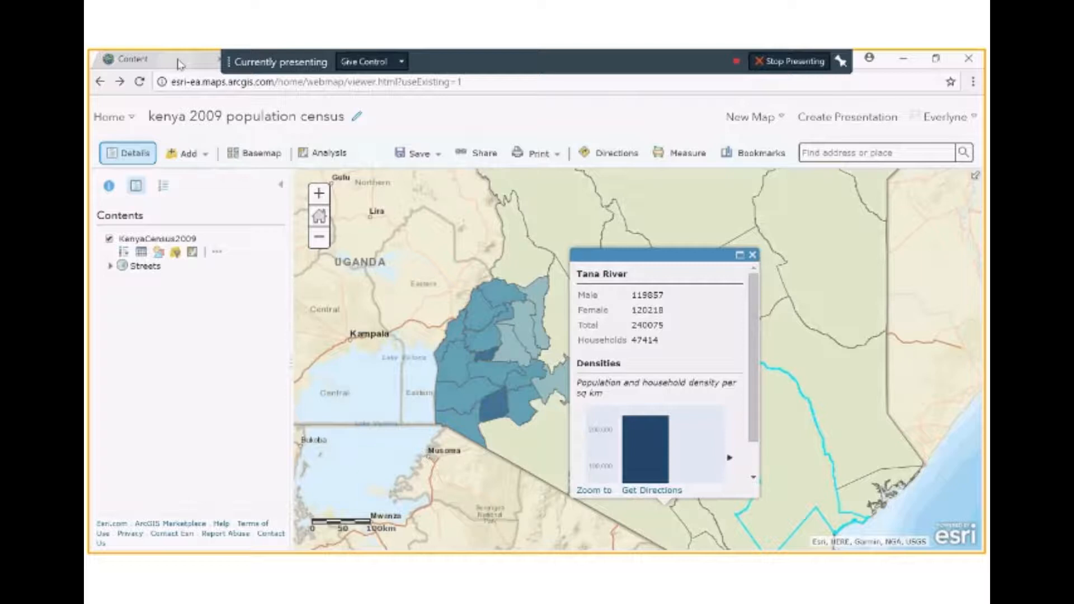
left_click(179, 62)
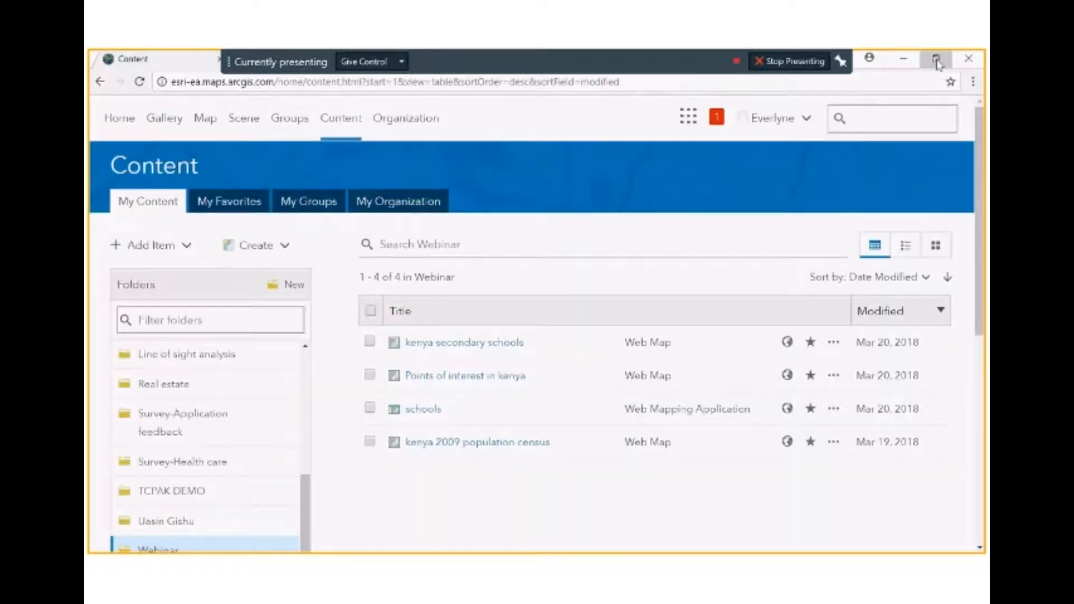
left_click(936, 59)
left_click(717, 168)
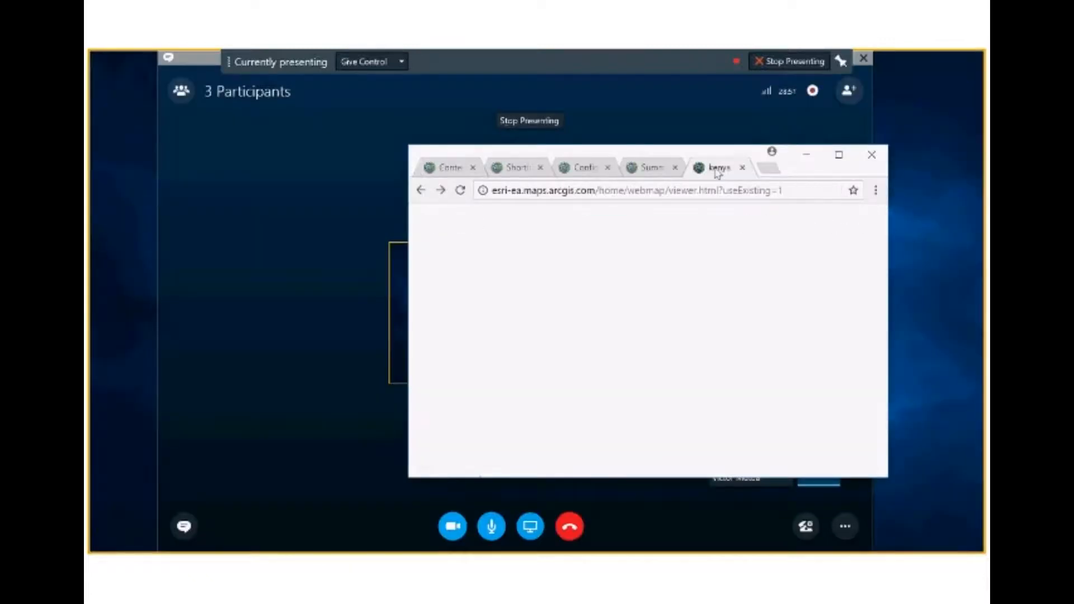
left_click(839, 155)
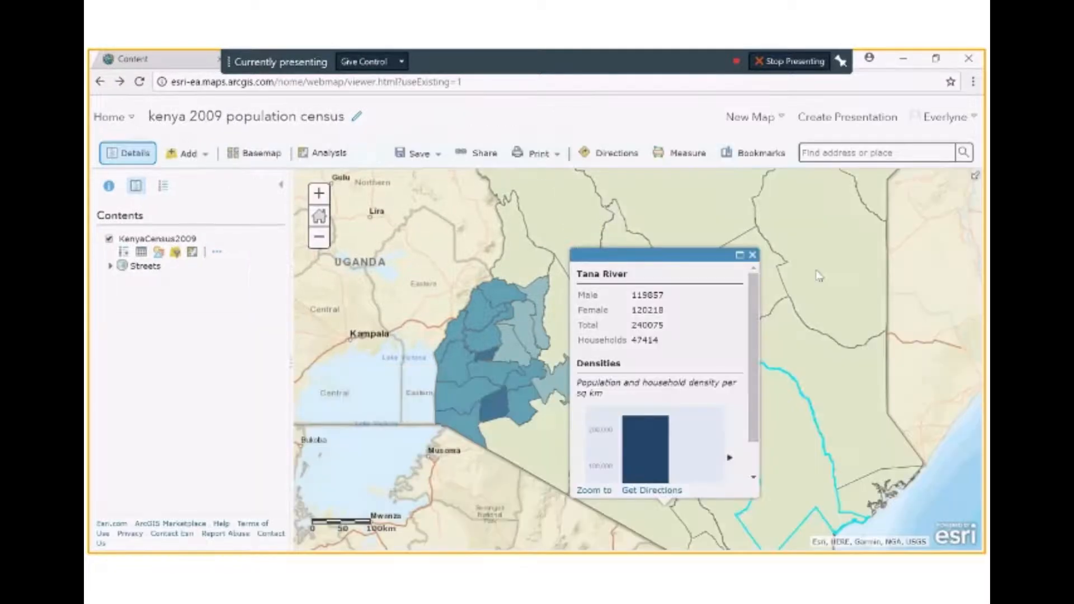
- Close the county pop-up and choose the Map Tools template from the Showcase a Map category for a new web app shared from the census map
left_click(752, 254)
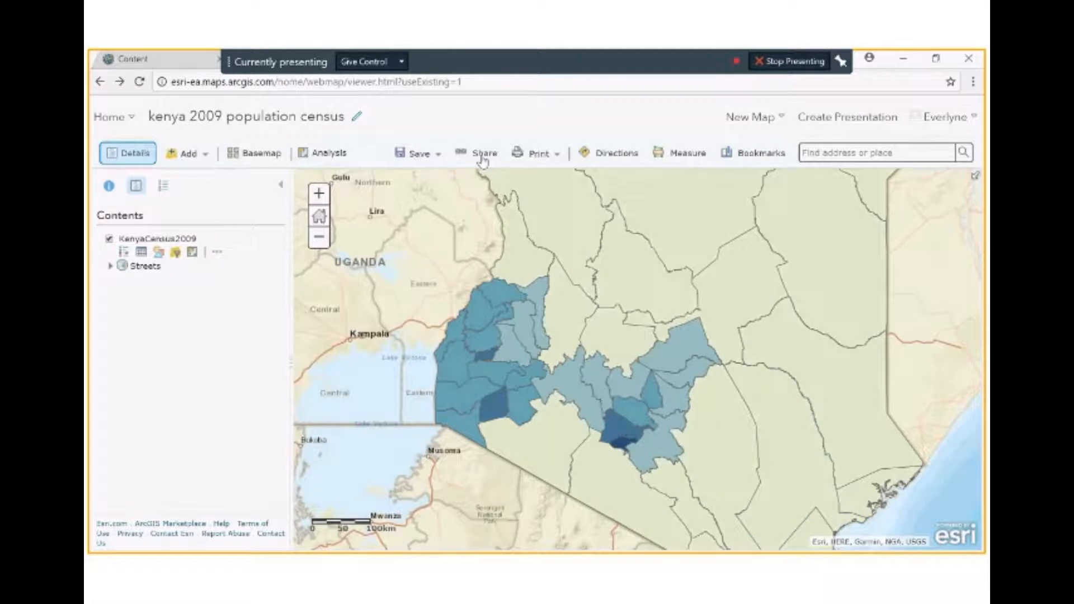
left_click(482, 157)
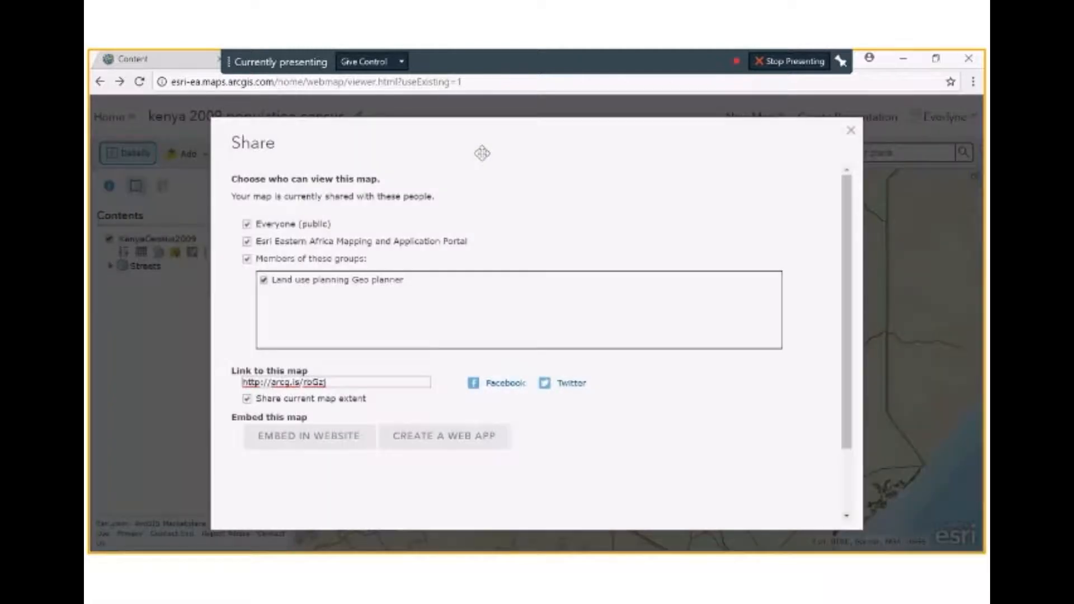
left_click(479, 439)
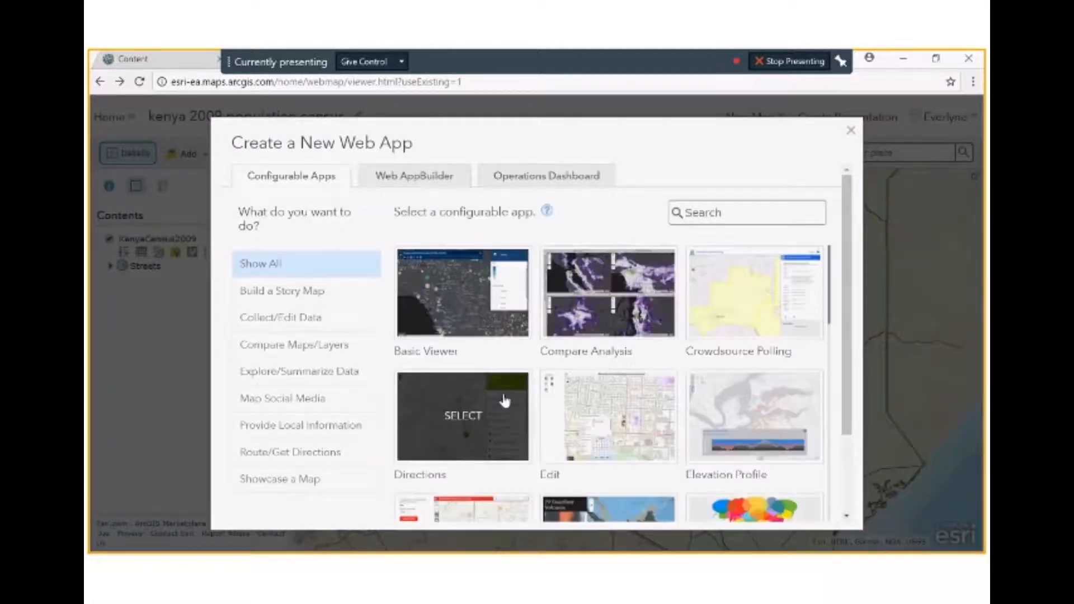
left_click(313, 487)
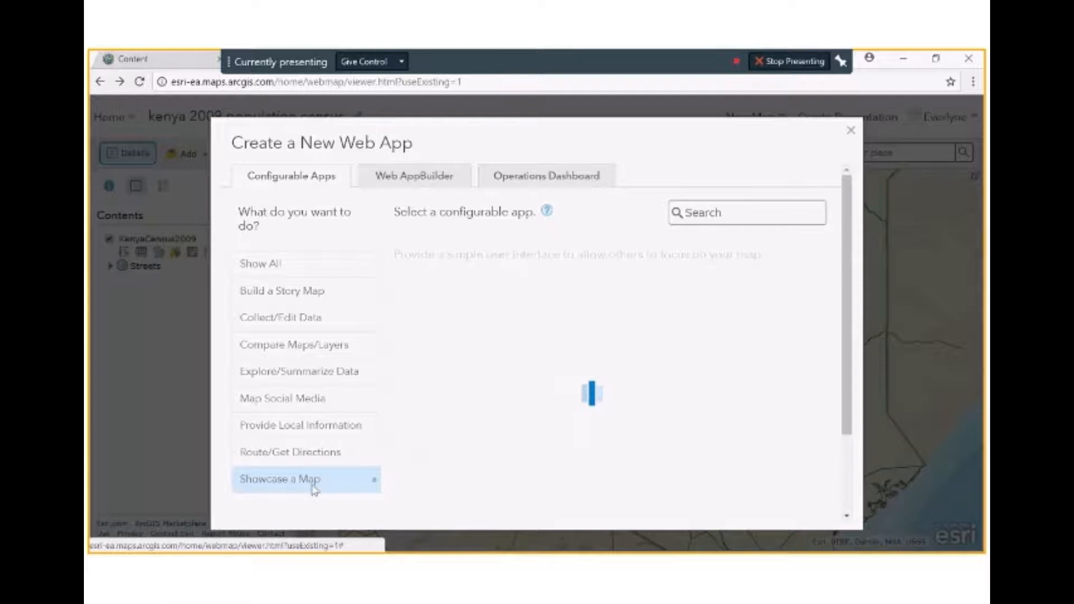
mouse_move(772, 322)
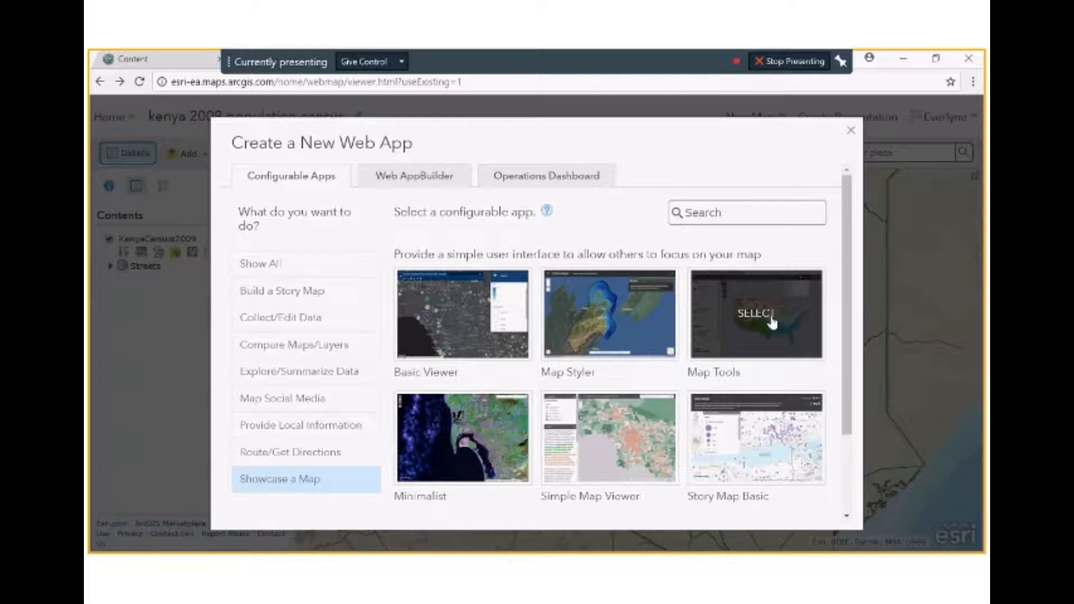
left_click(772, 322)
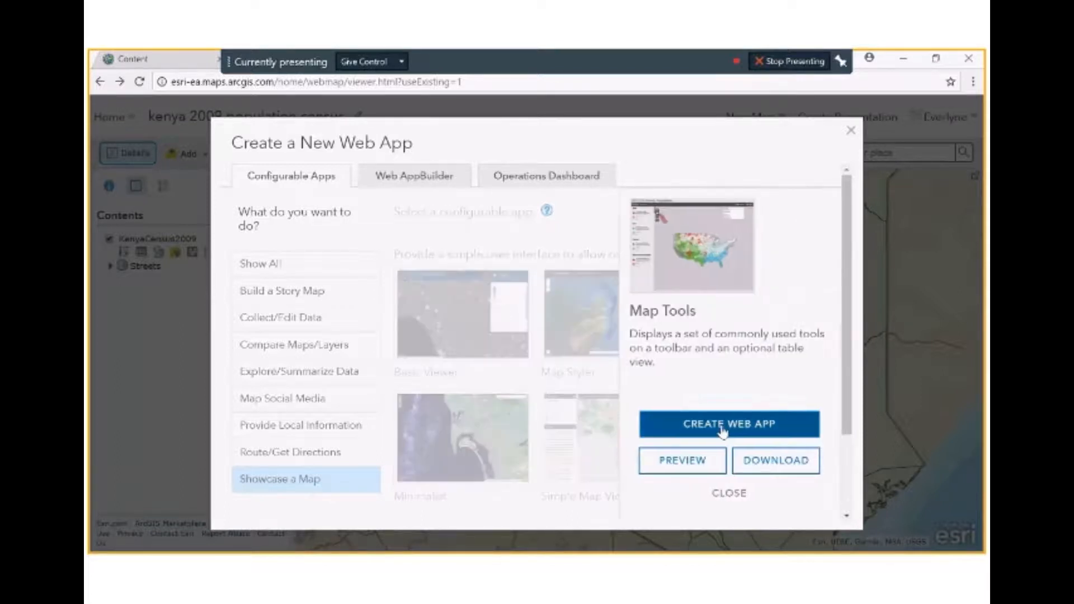
- Create the Map Tools app, keeping the title "kenya 2009 population census", the kenya tag, the Webinar folder and the map's sharing setting
left_click(721, 431)
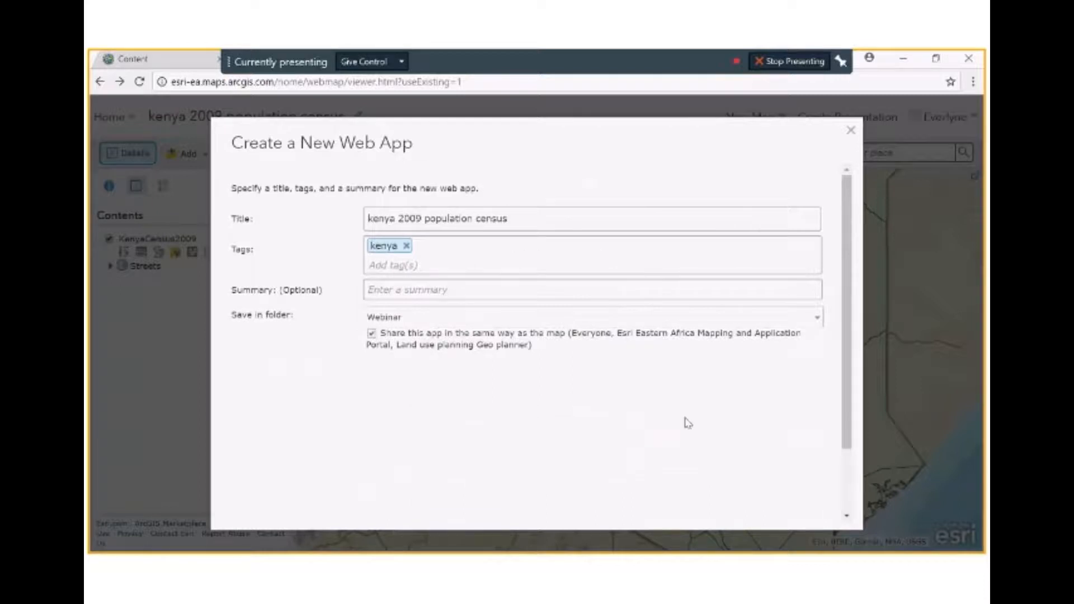
scroll(699, 422, "down", 2)
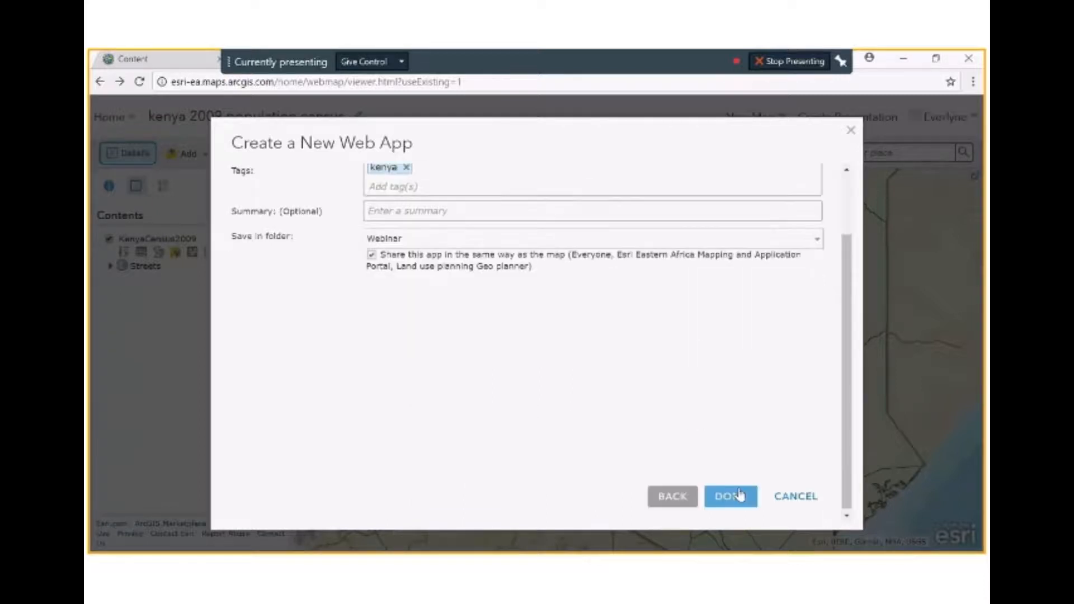
left_click(738, 496)
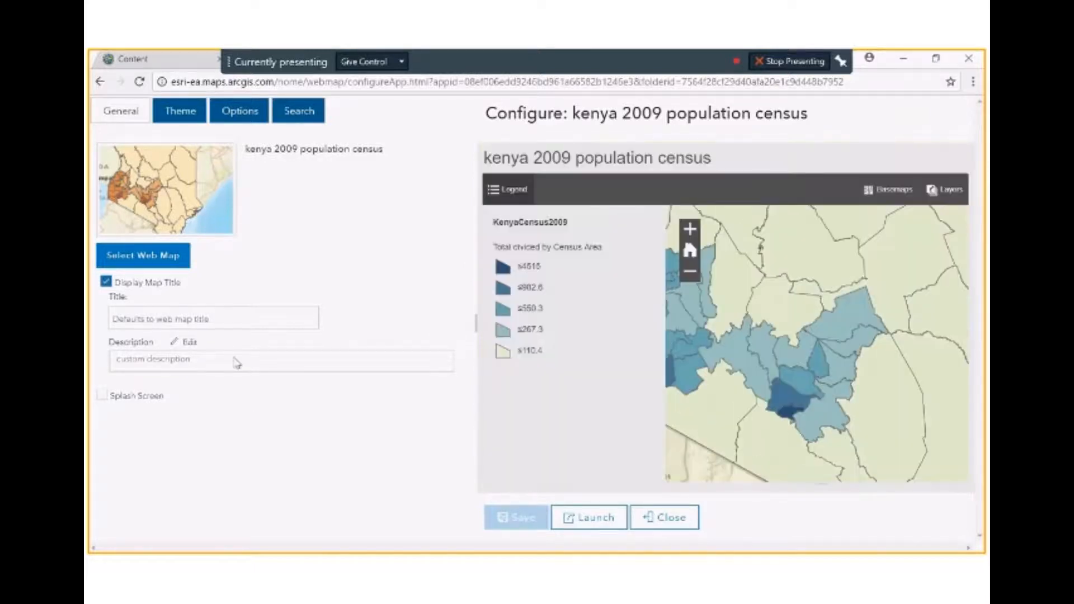
- Set the app's title to "kenya population census 2009"
left_click(234, 320)
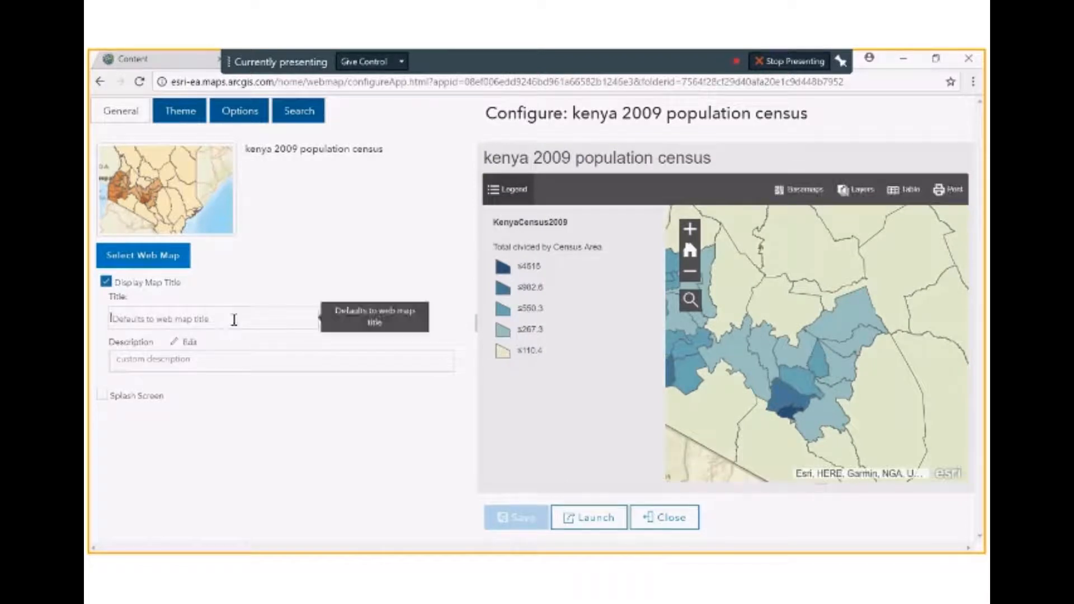
type("k")
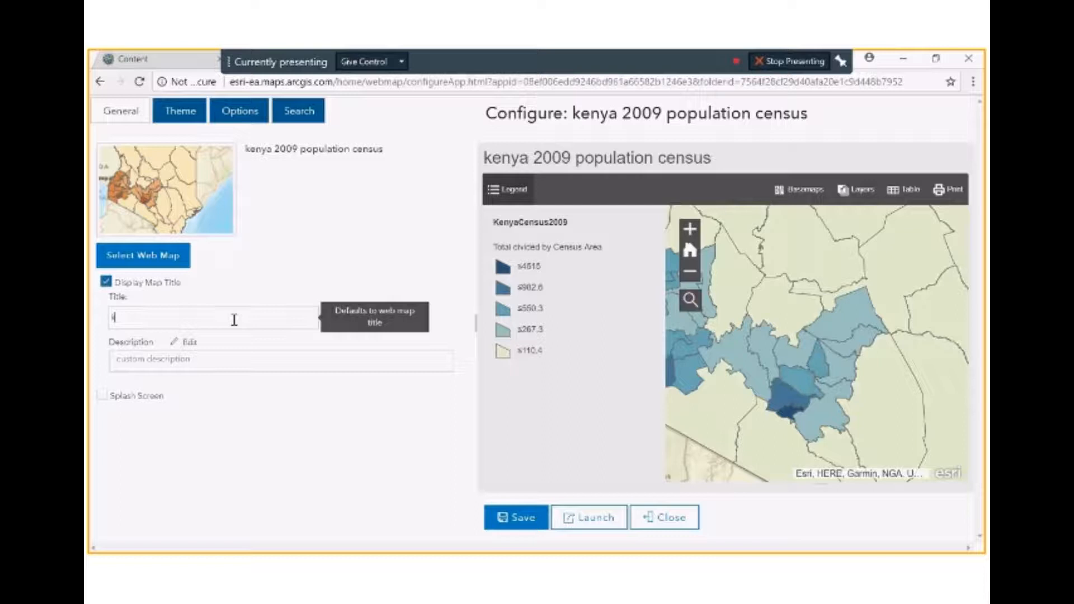
type("eny")
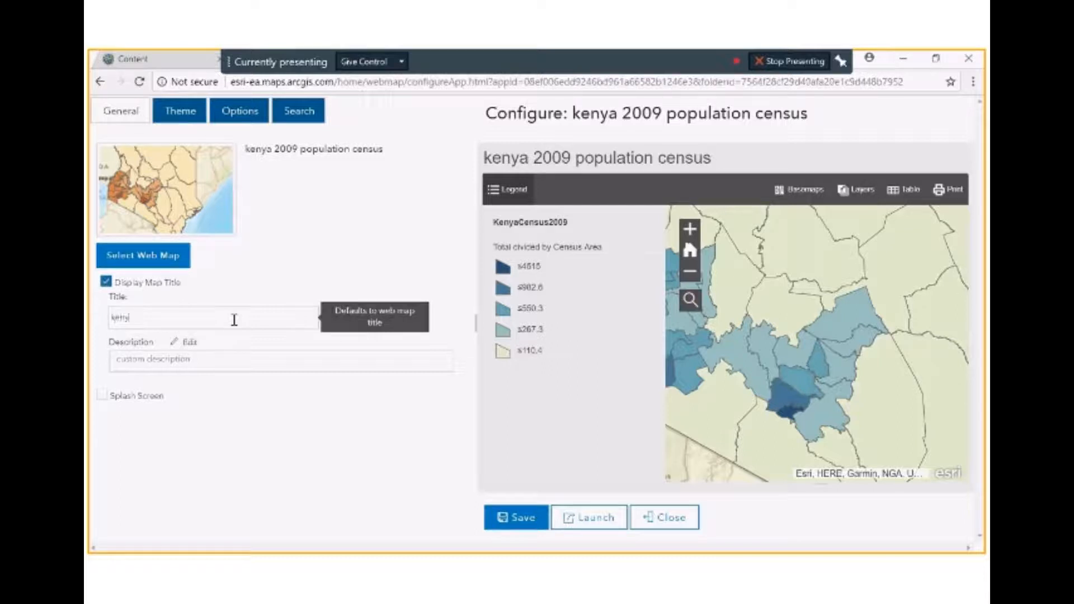
type("a population census 2009")
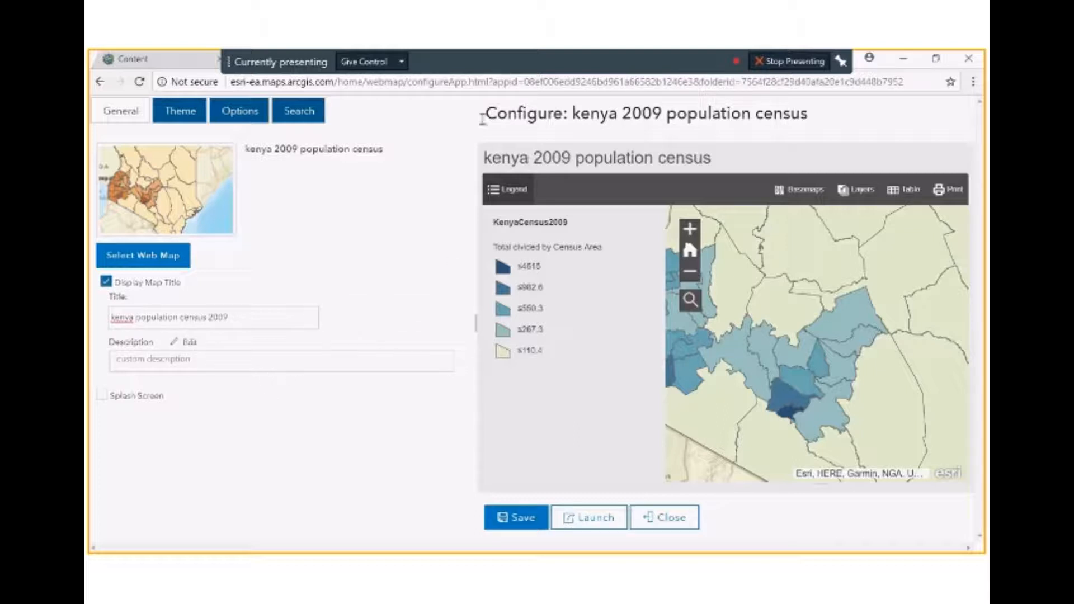
- Set the app's general theme color to grey #707070 and look over the remaining theme and layout options
left_click(186, 115)
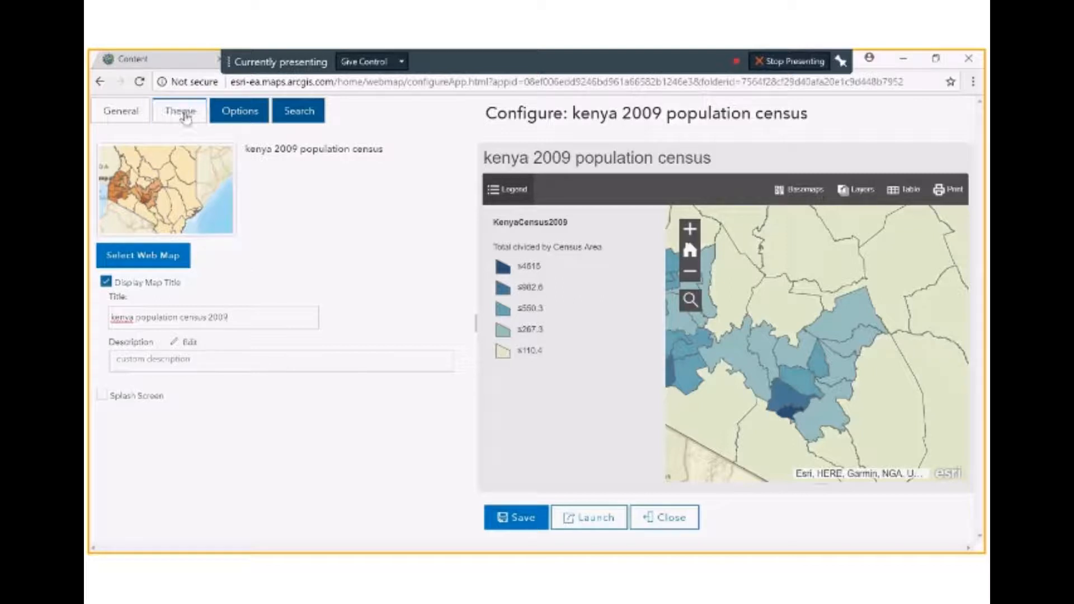
left_click(187, 115)
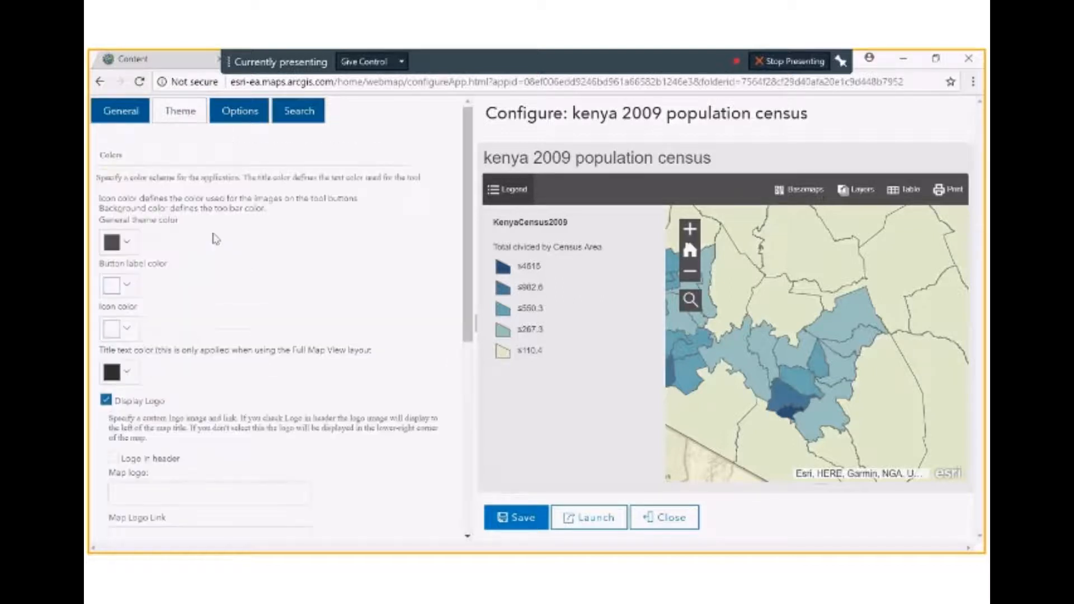
left_click(131, 241)
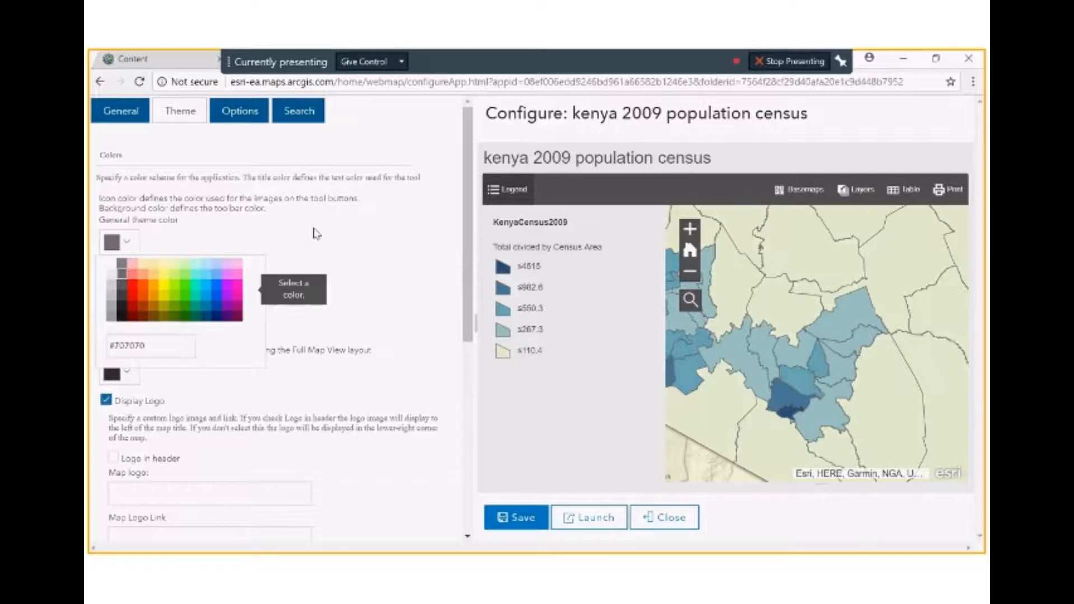
left_click(412, 357)
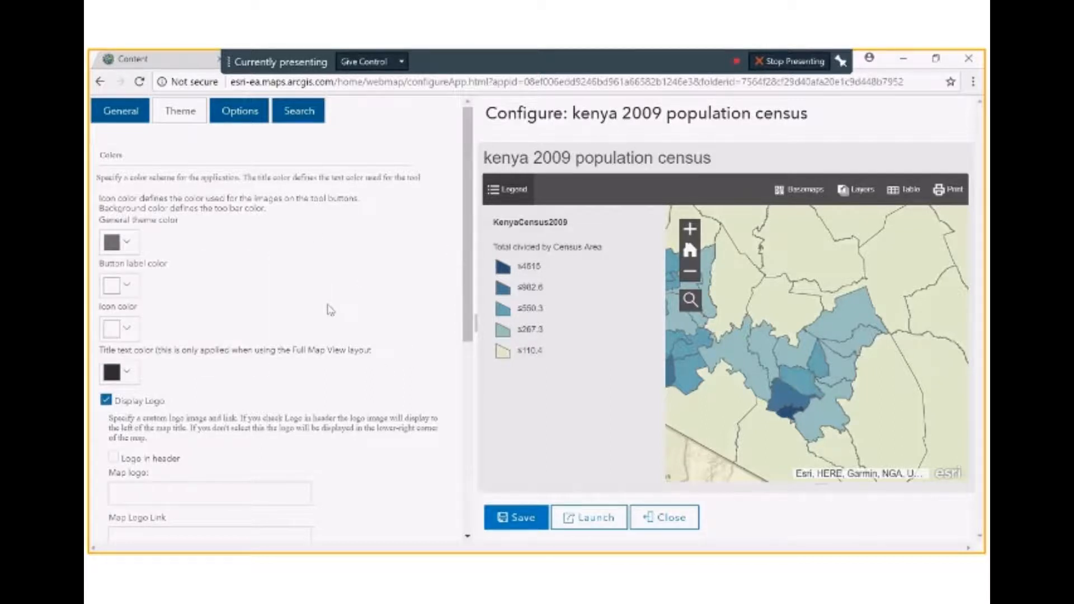
scroll(330, 309, "down", 3)
scroll(347, 375, "down", 1)
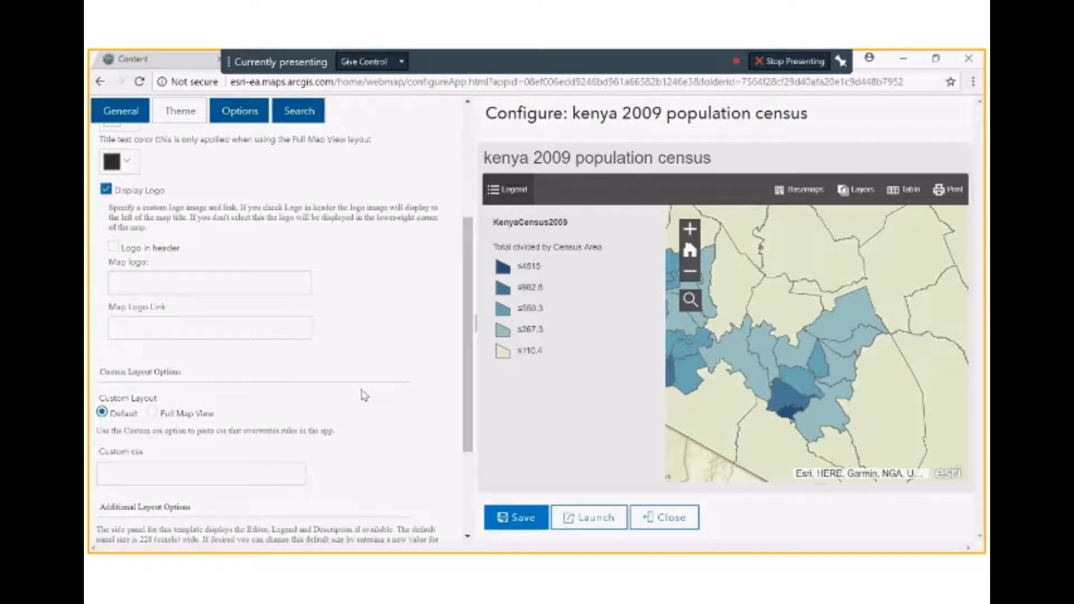
scroll(366, 392, "down", 1)
scroll(368, 390, "down", 2)
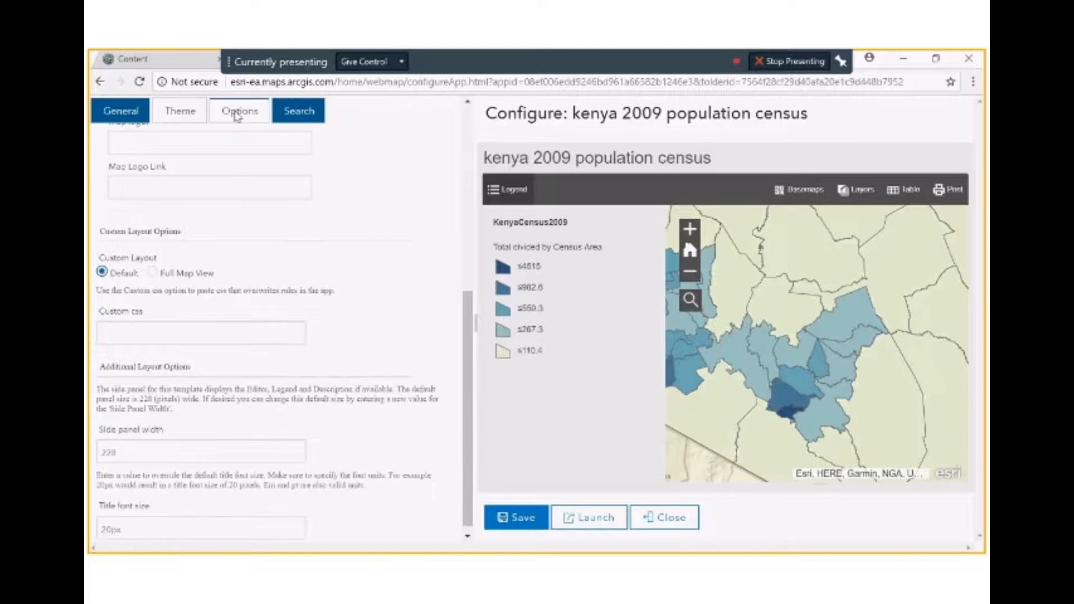
- Enable Social Sharing among the app's toolbar tools and save the configuration
left_click(237, 114)
scroll(386, 243, "up", 1)
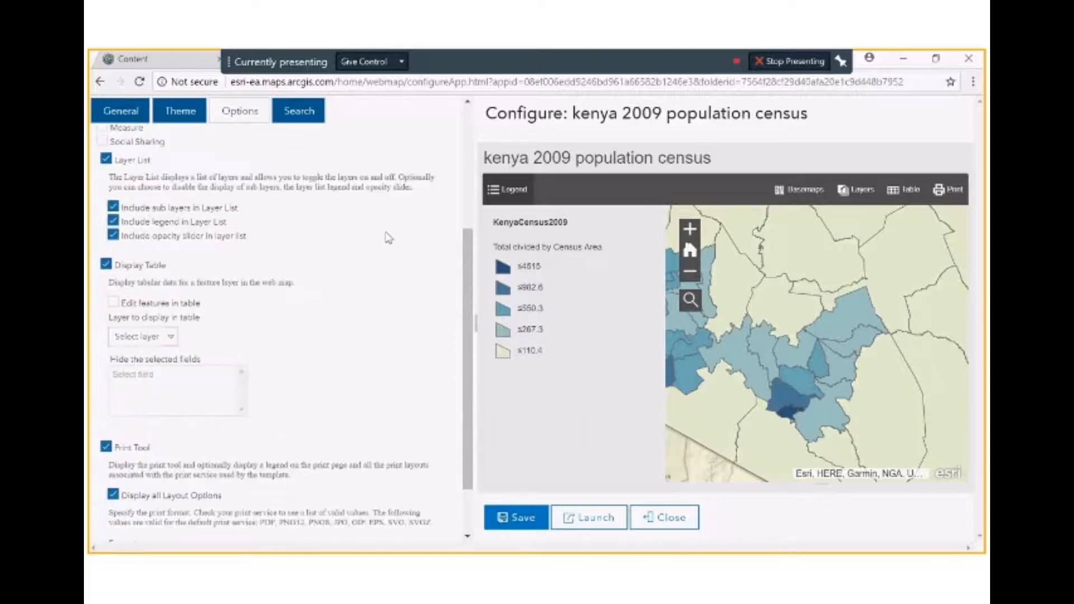
scroll(388, 237, "up", 1)
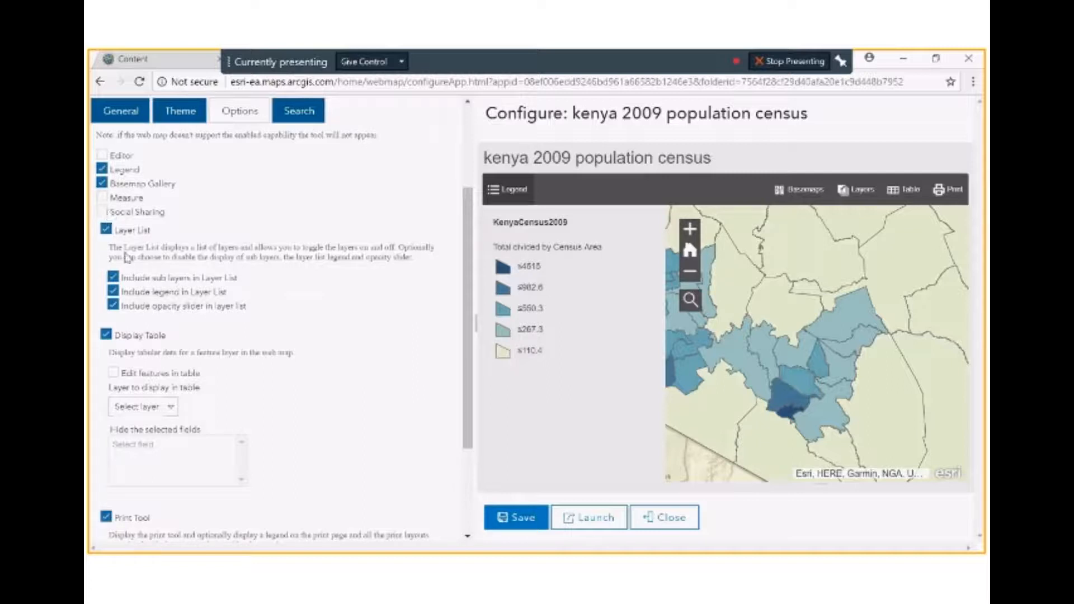
left_click(102, 212)
scroll(398, 329, "down", 3)
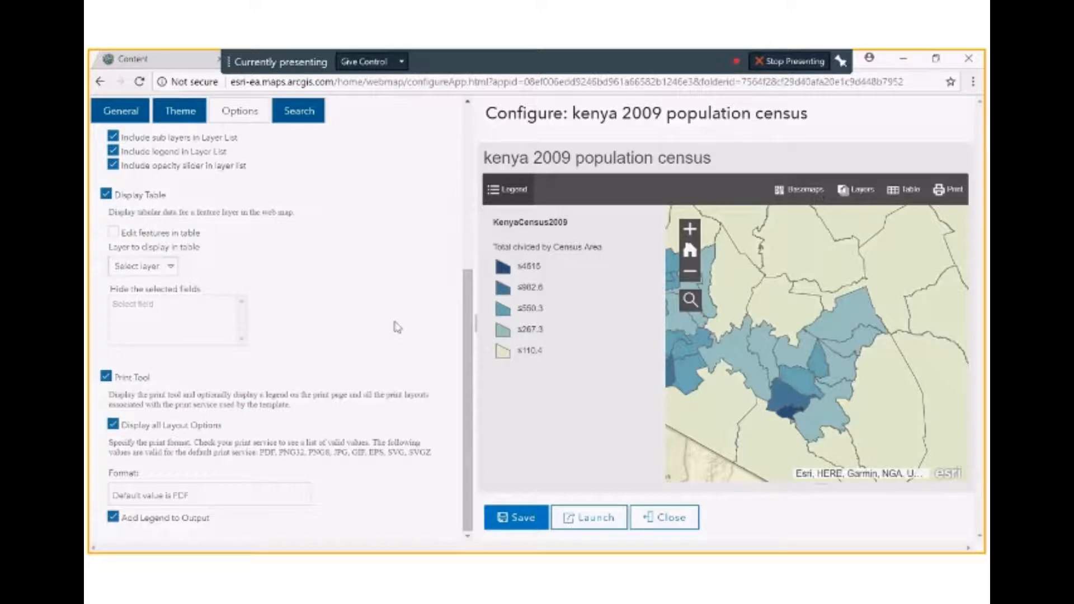
scroll(397, 327, "up", 5)
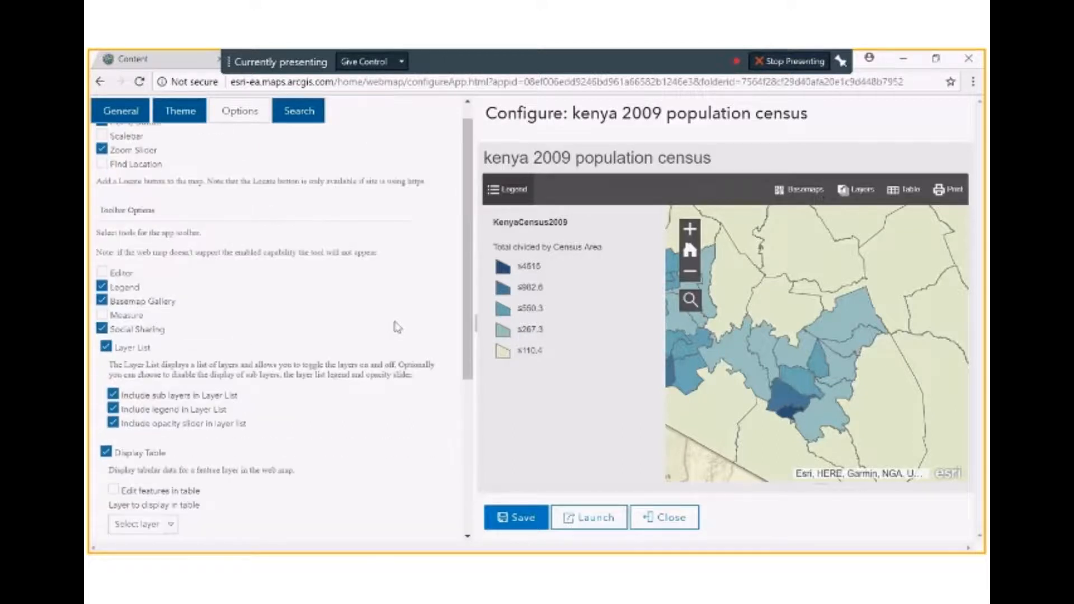
scroll(398, 327, "up", 1)
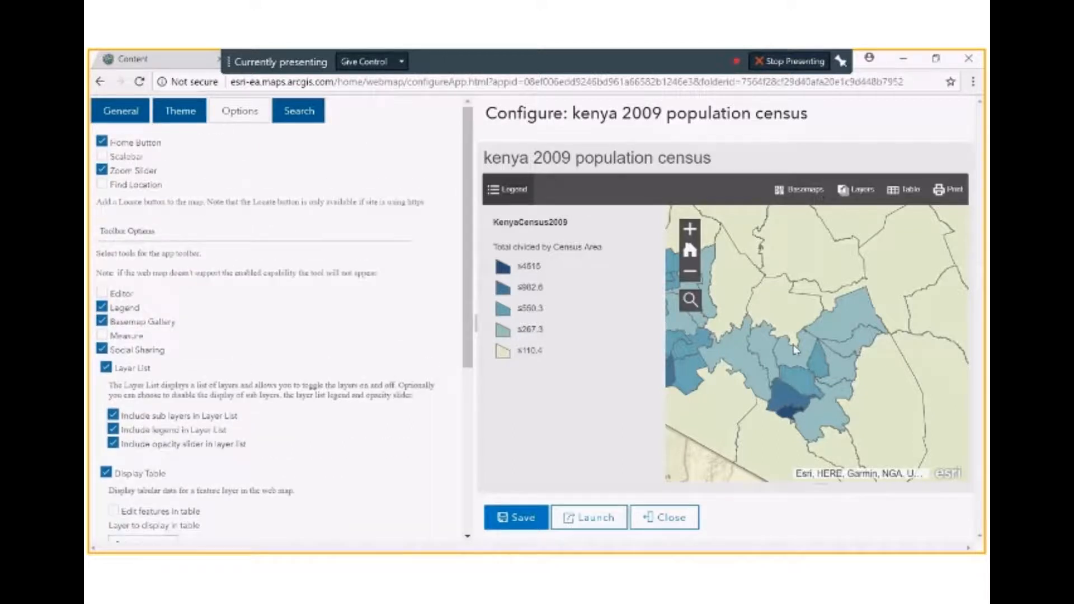
left_click(523, 517)
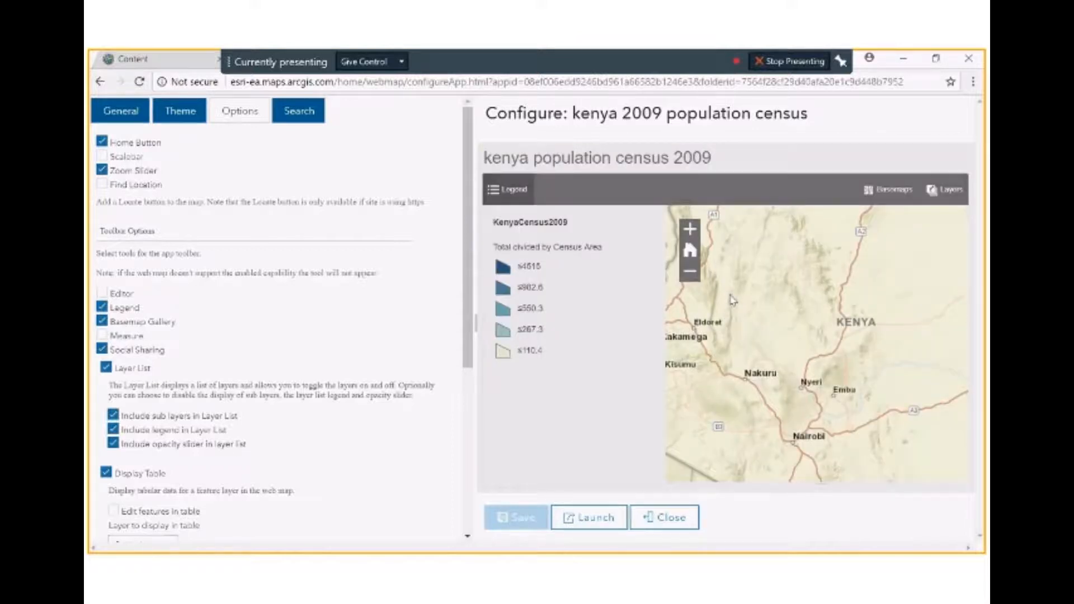
- Launch the Map Tools app and view Meru county's pop-up, including its densities chart and male and female percentages chart
left_click(615, 517)
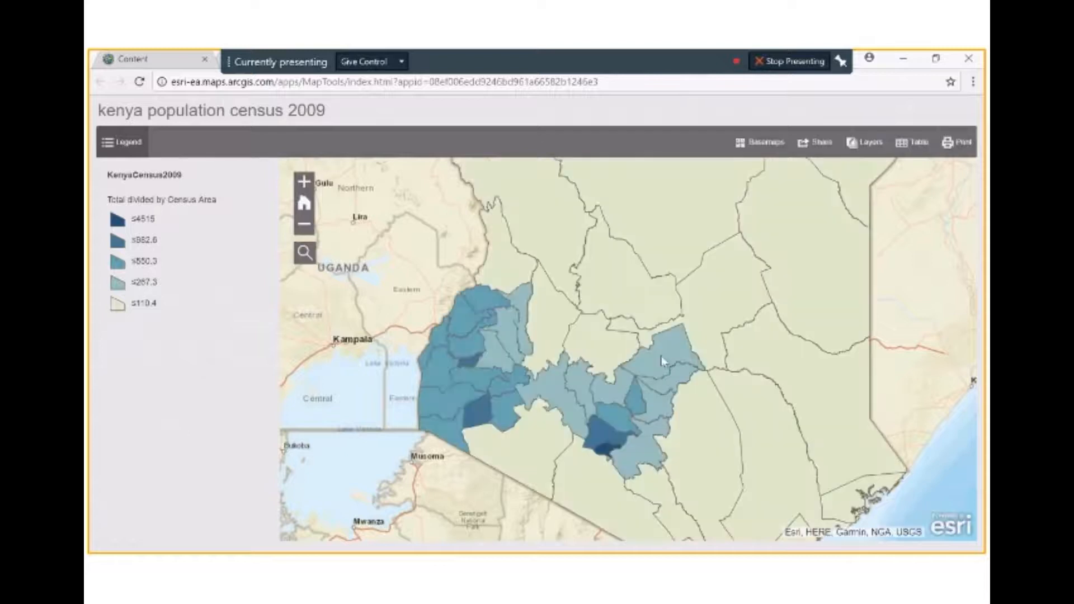
left_click(663, 361)
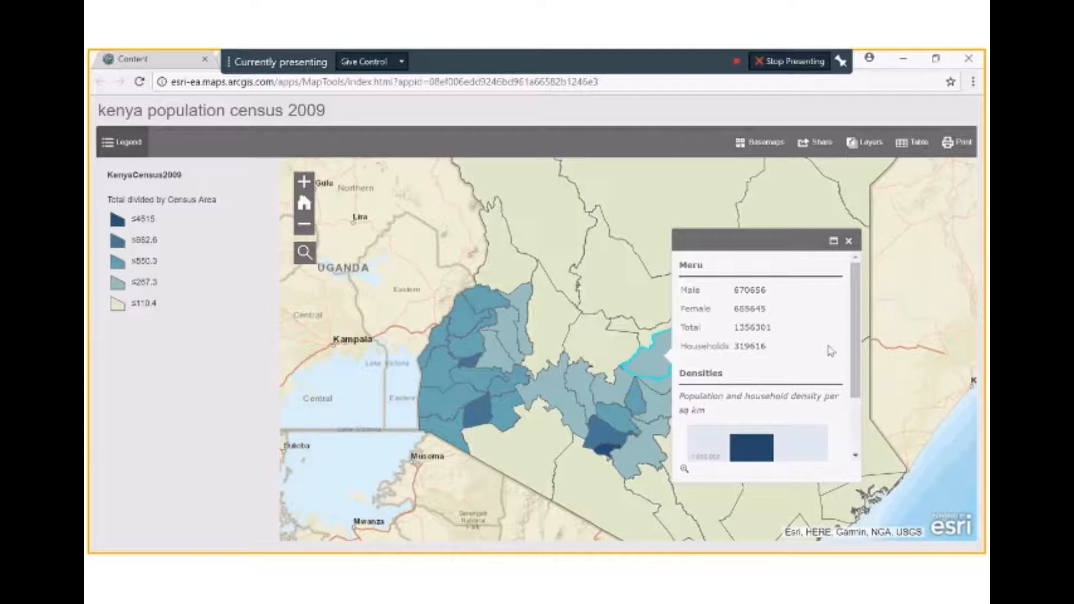
scroll(783, 414, "down", 1)
mouse_move(773, 395)
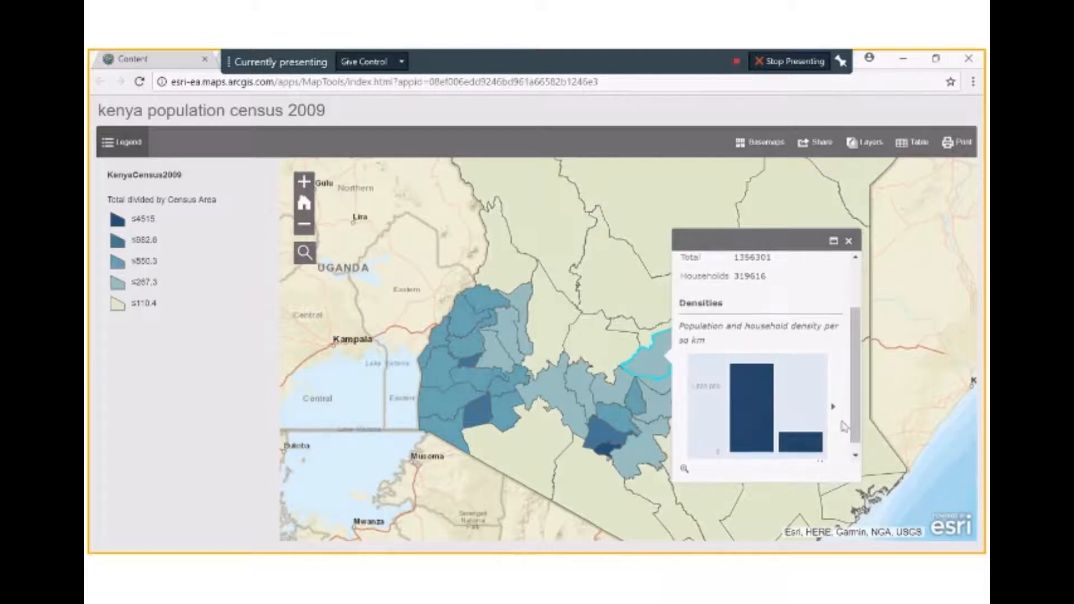
left_click(833, 409)
mouse_move(793, 431)
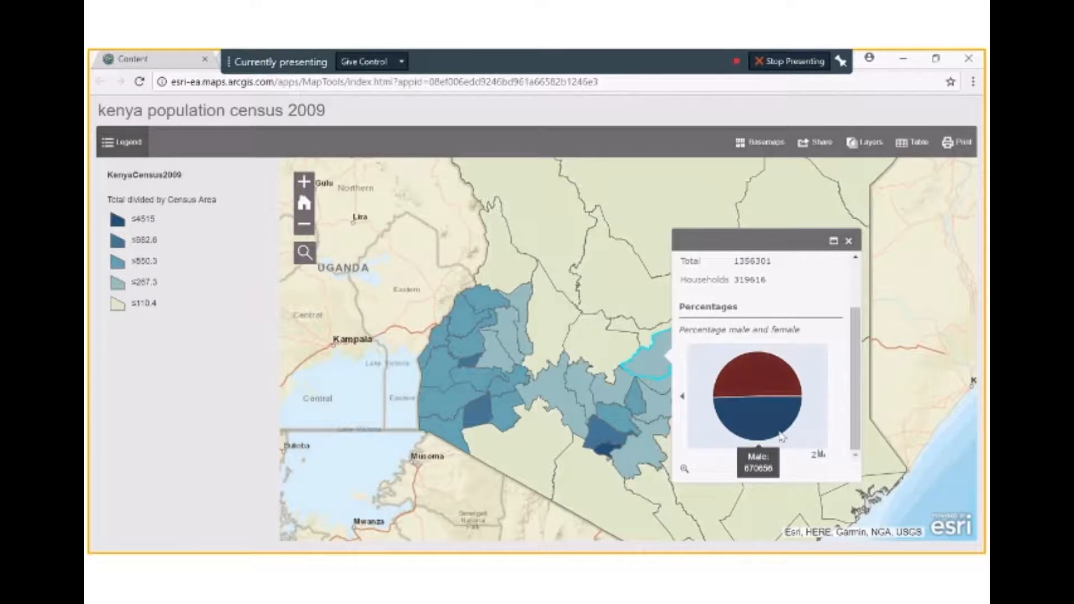
- Show the app's layer list and browse its basemap gallery
left_click(876, 150)
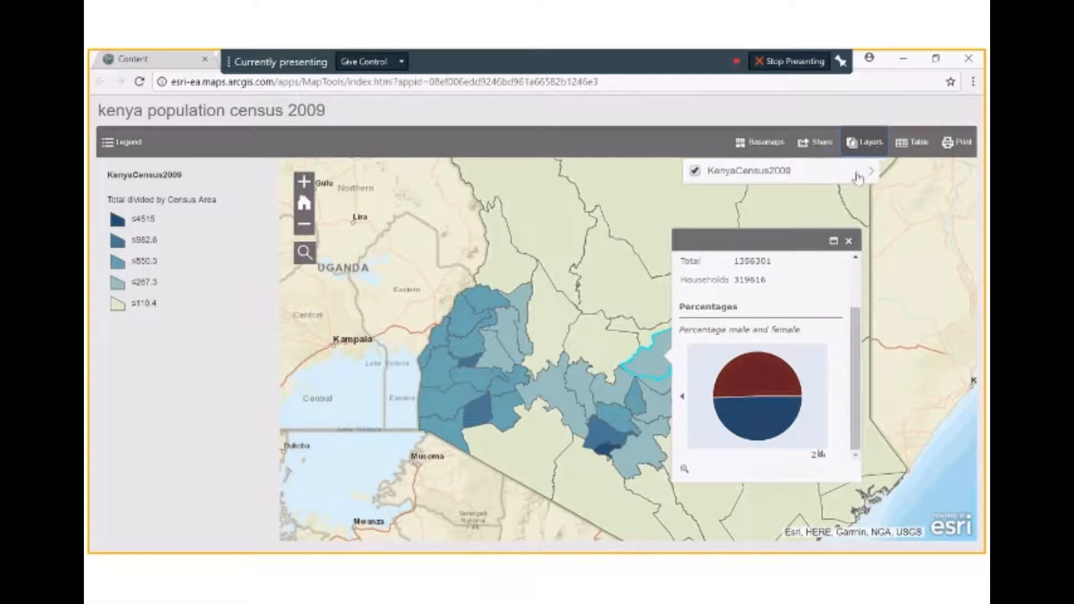
left_click(761, 142)
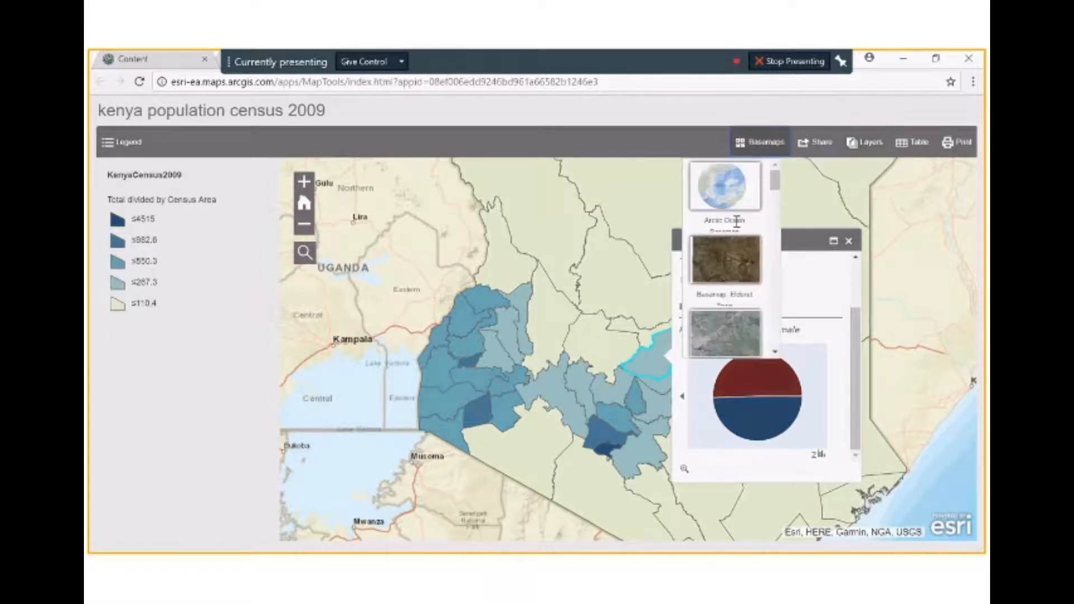
scroll(737, 221, "down", 5)
scroll(740, 229, "down", 5)
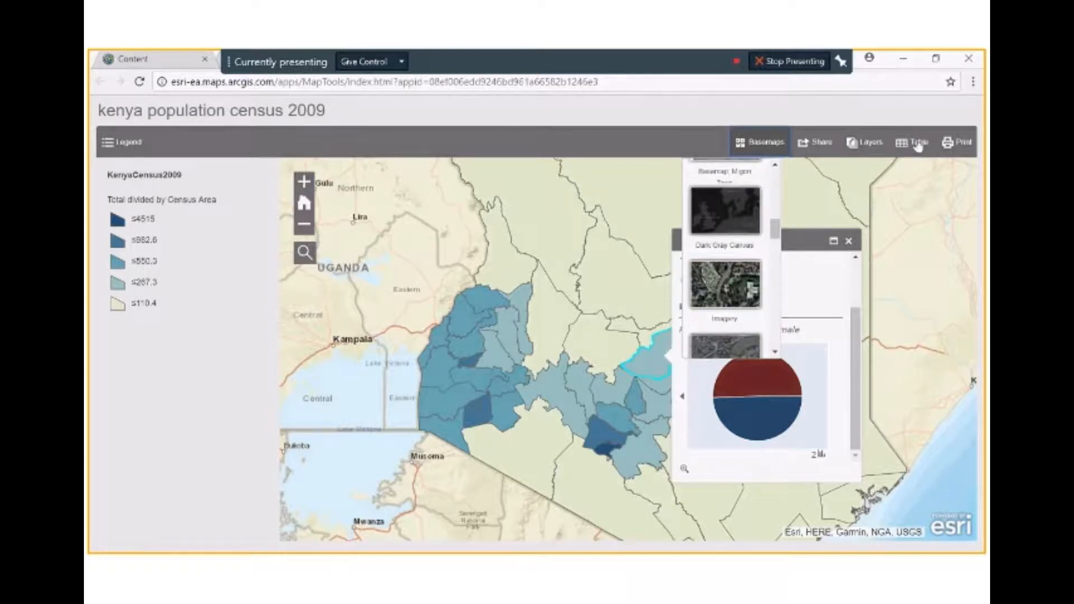
- Show the counties attribute table, view its columns through Shape__Length, and dismiss the county pop-up
left_click(919, 145)
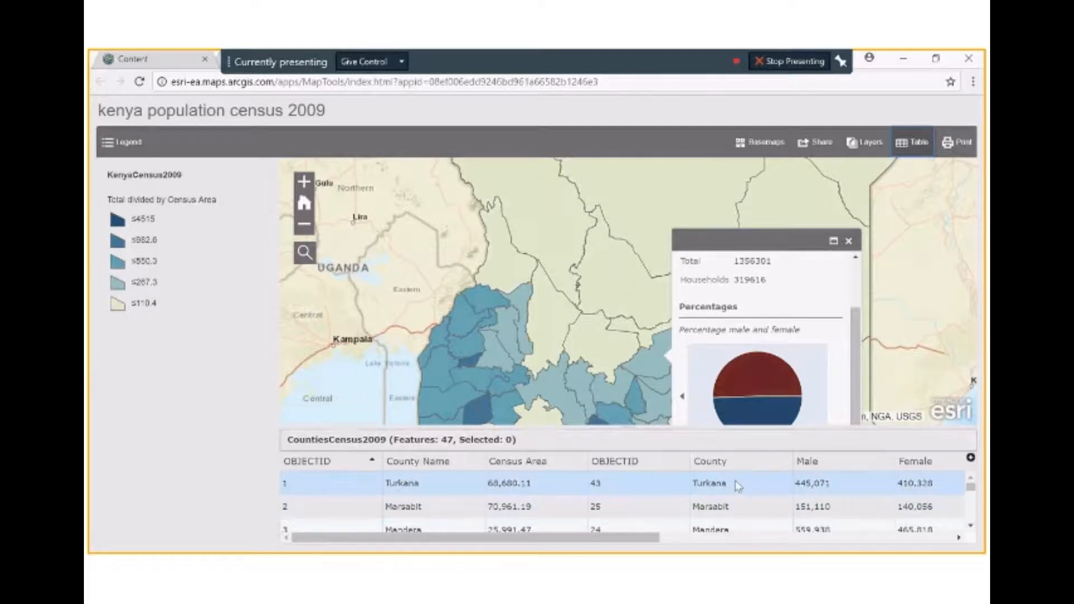
left_click(958, 538)
left_click_drag(958, 538, 958, 540)
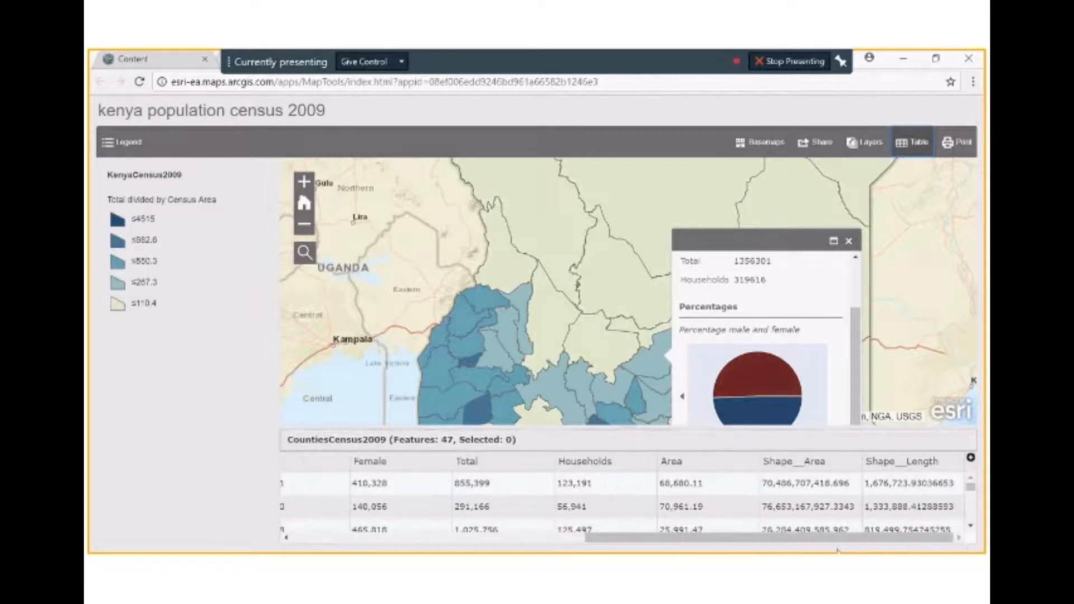
left_click(924, 287)
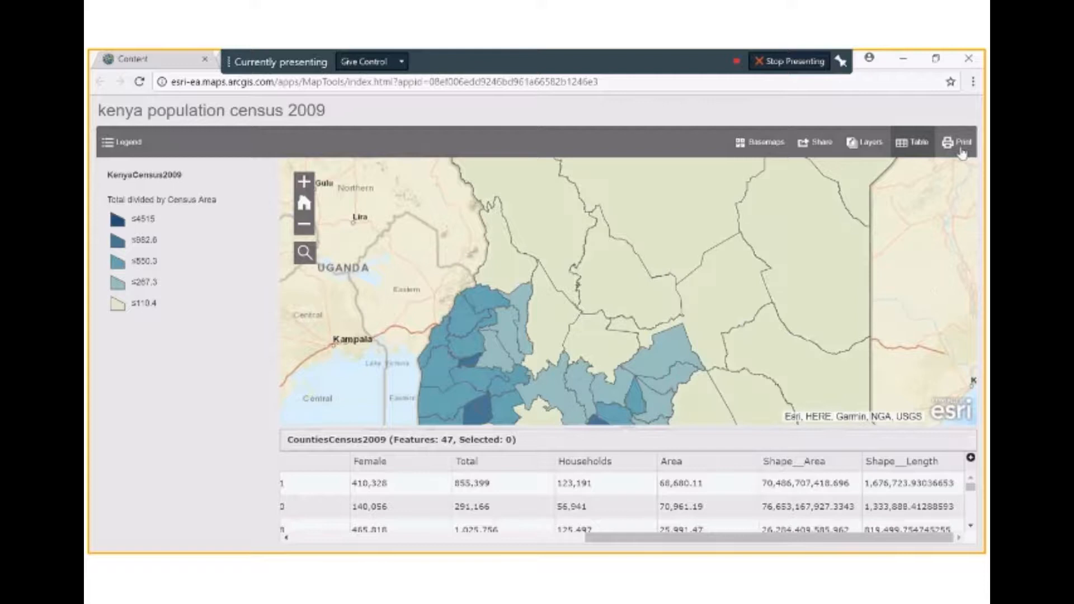
- Look over the print options, alternating with the basemap gallery and layer list
left_click(960, 144)
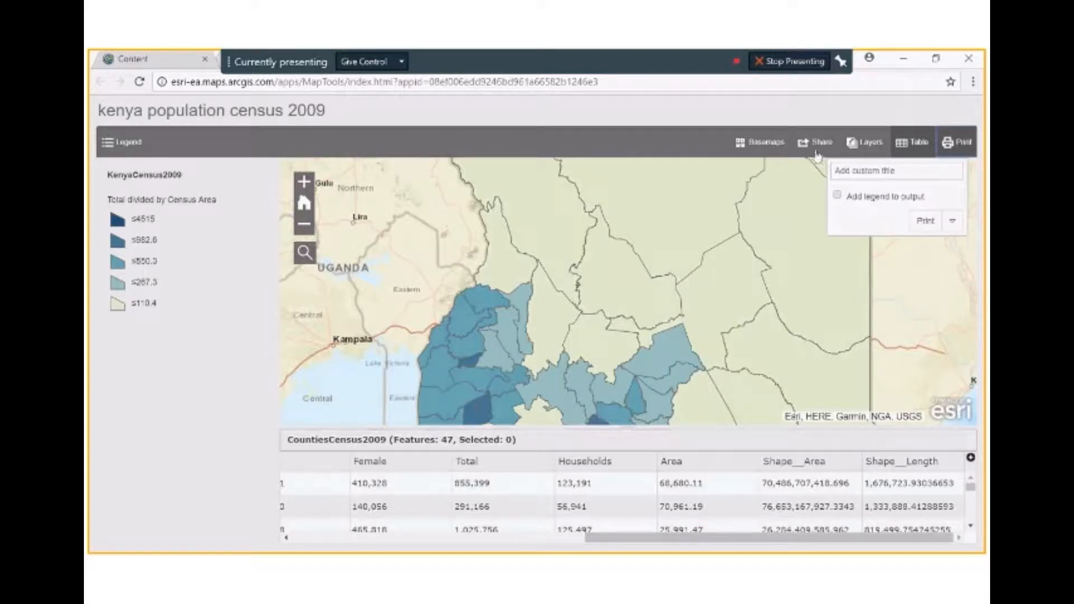
left_click(768, 150)
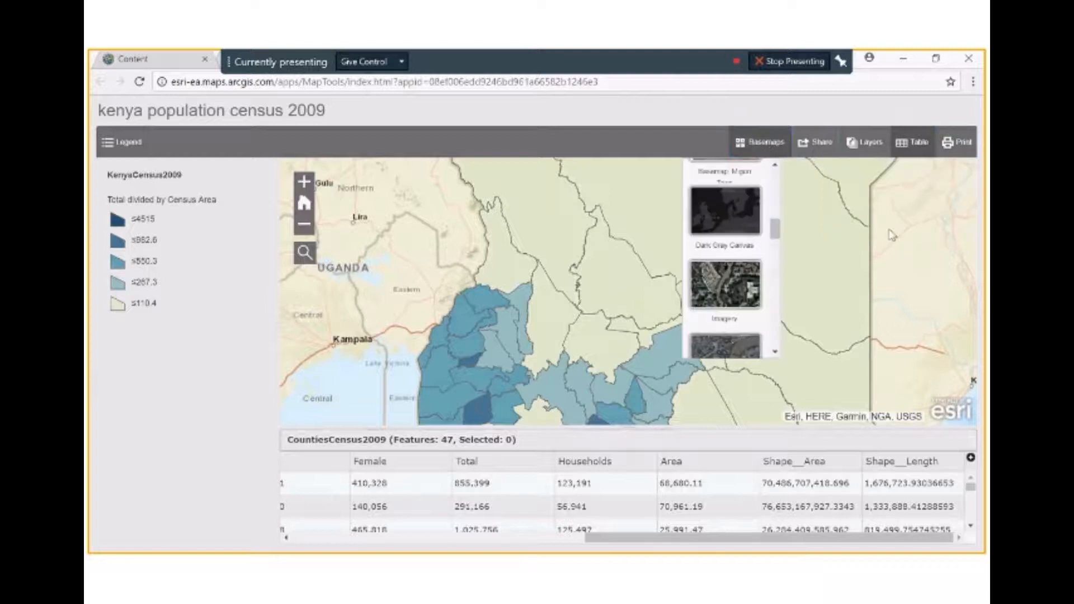
left_click(869, 146)
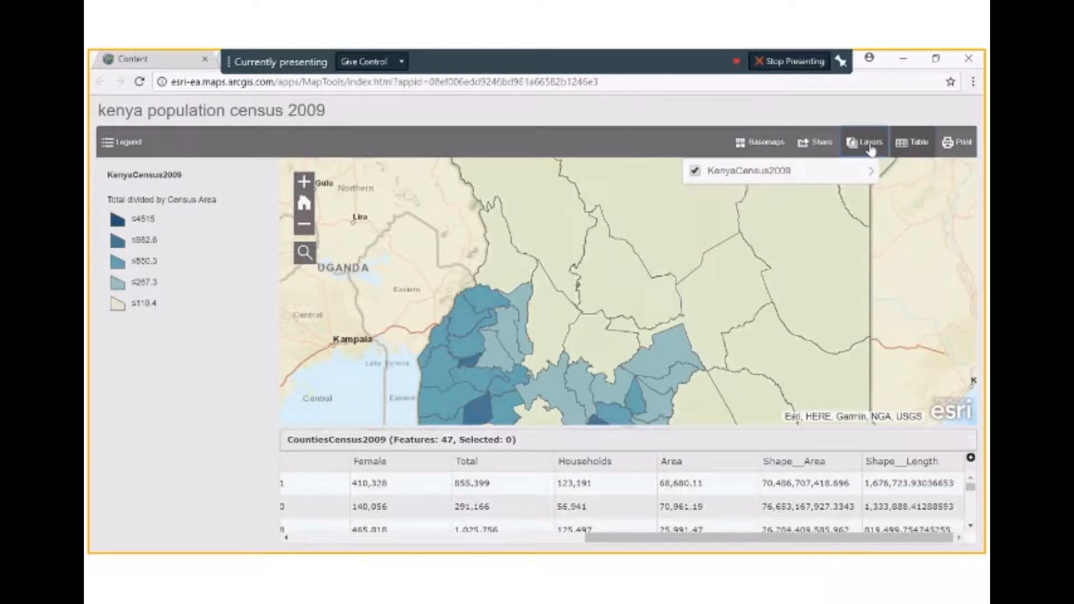
left_click(961, 147)
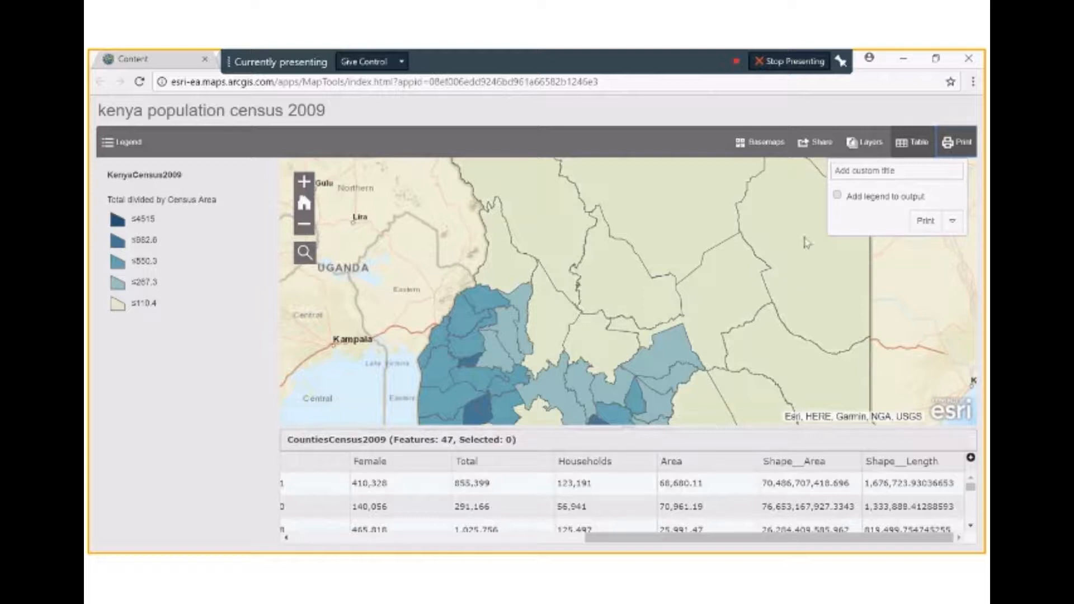
- Show the map sharing options and copy the short link to the current map view
left_click(820, 146)
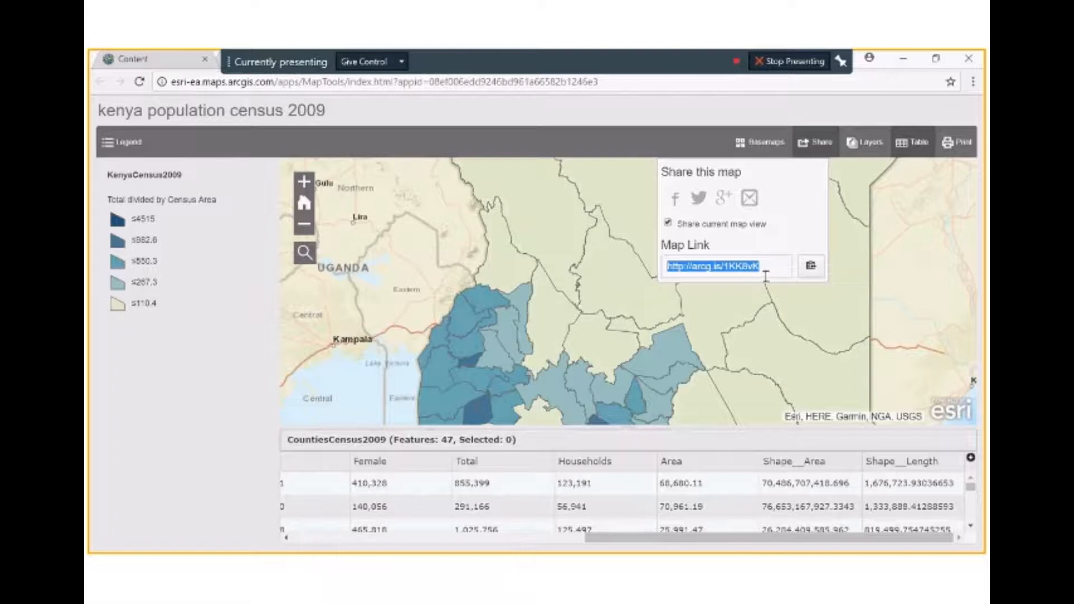
left_click(812, 267)
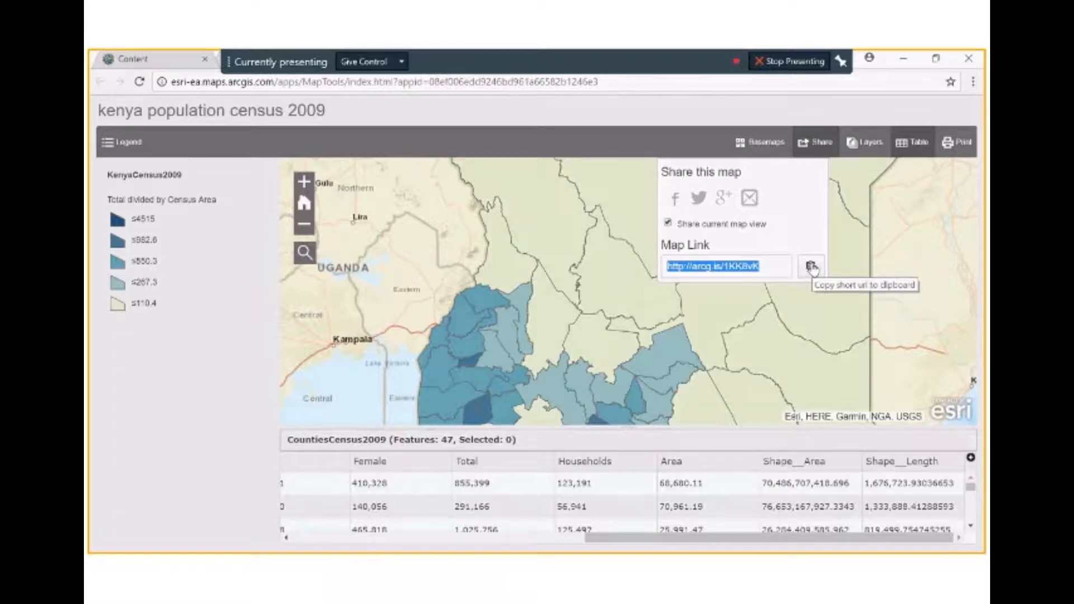
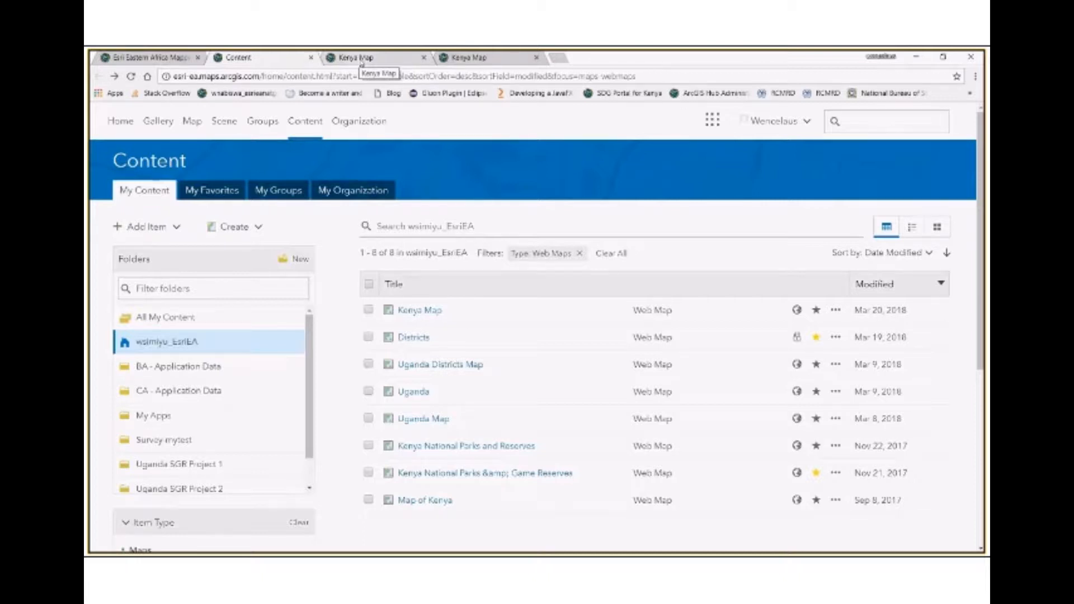
- Start a new Web AppBuilder app from the Kenya Map's sharing options
left_click(360, 59)
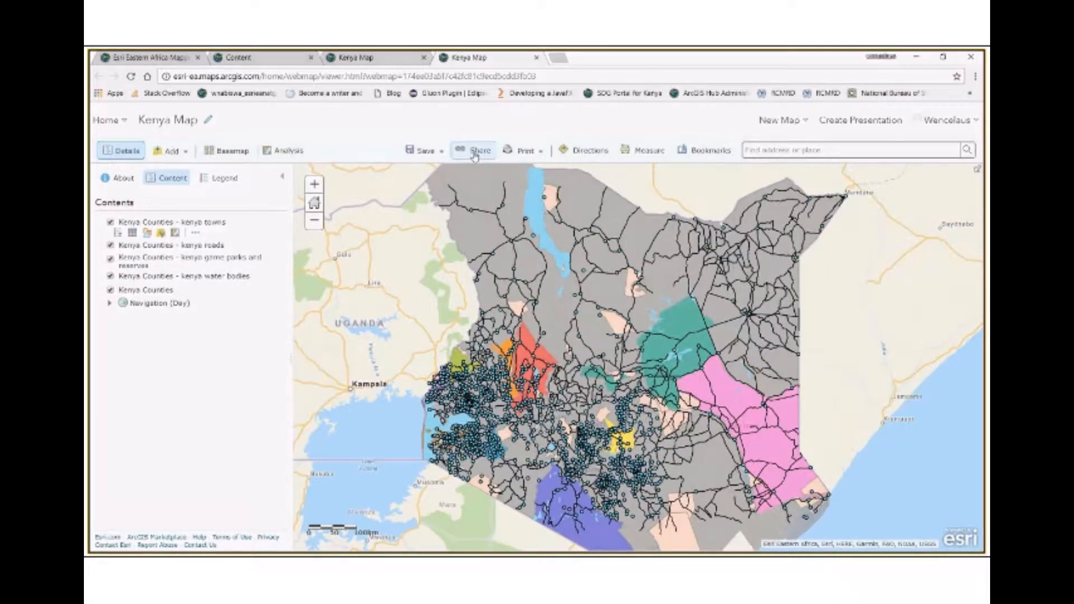
left_click(474, 154)
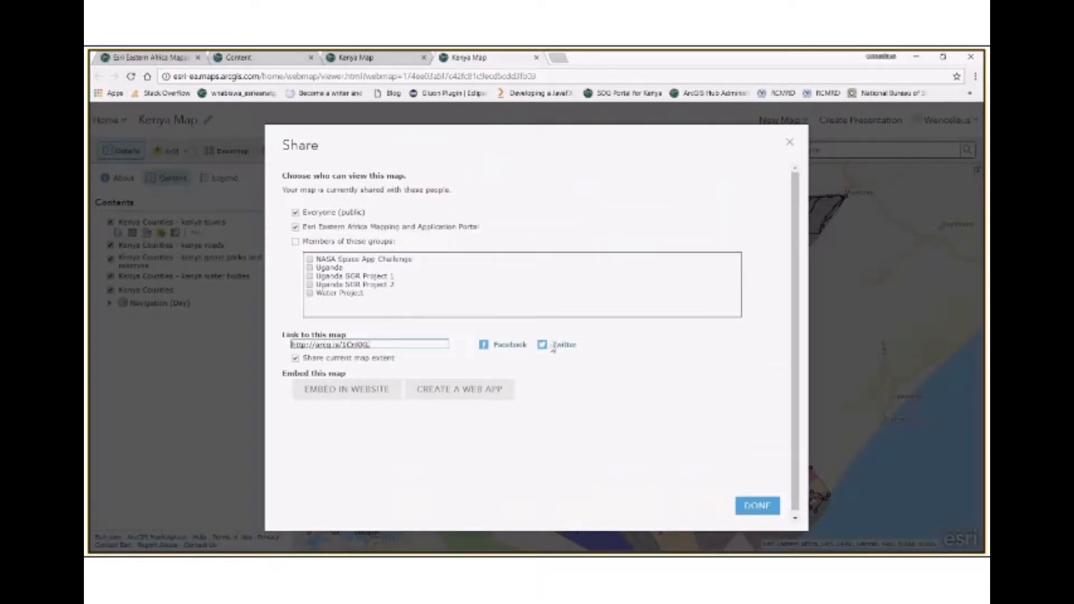
left_click(464, 394)
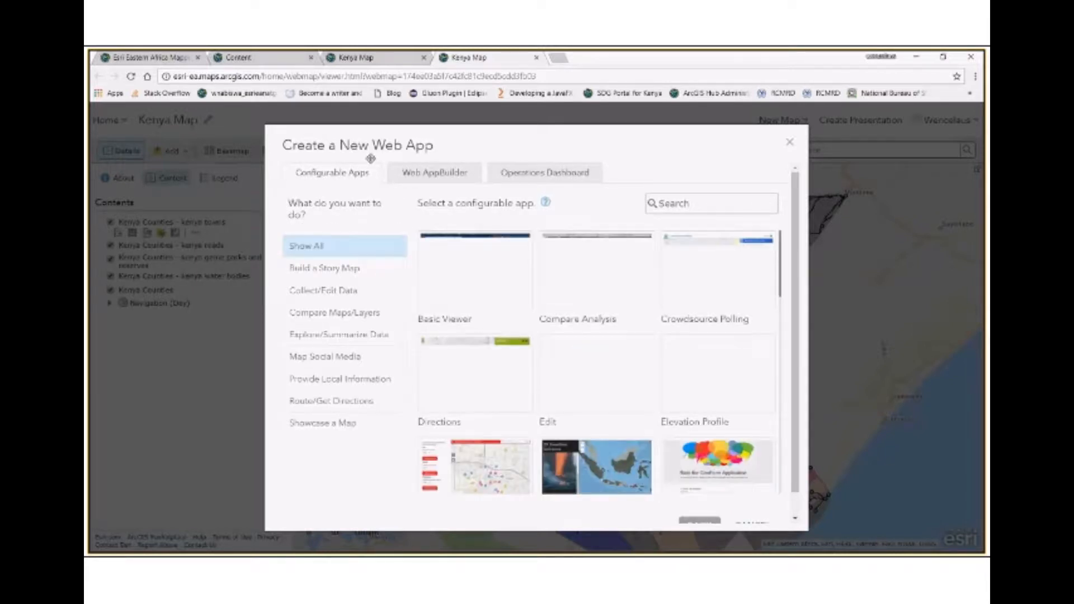
left_click(417, 177)
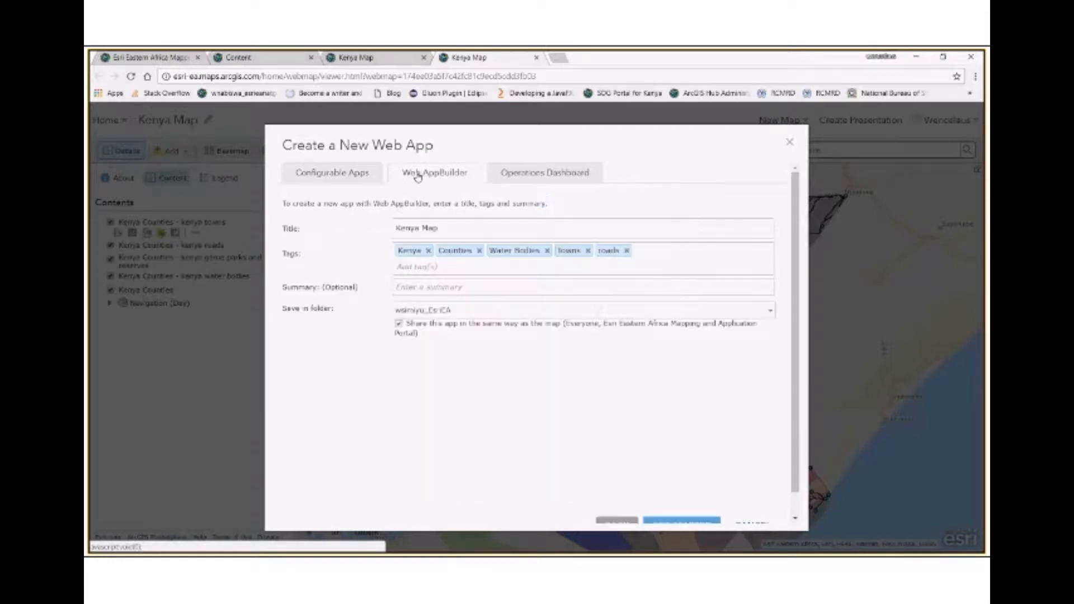
- Add the tag "Demonstration" to the new app's details
left_click(422, 268)
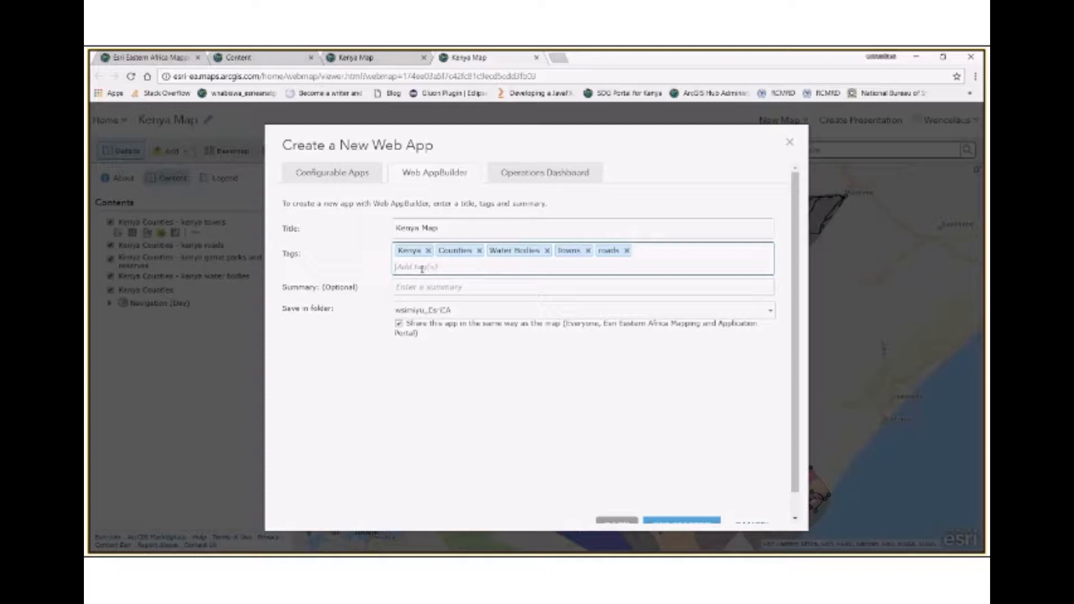
left_click(422, 269)
type("D")
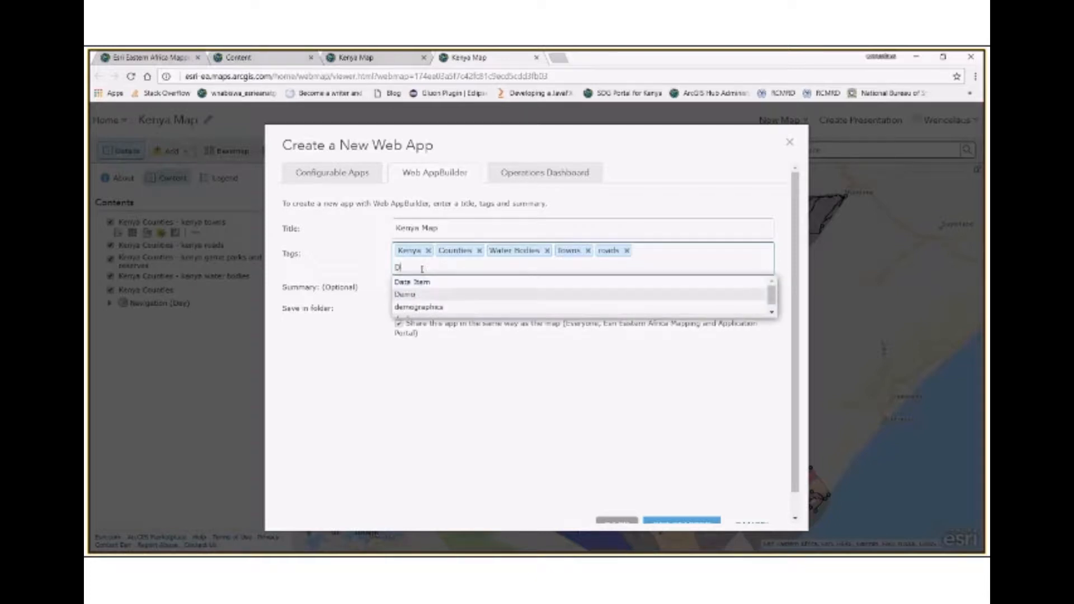
type("emonstration")
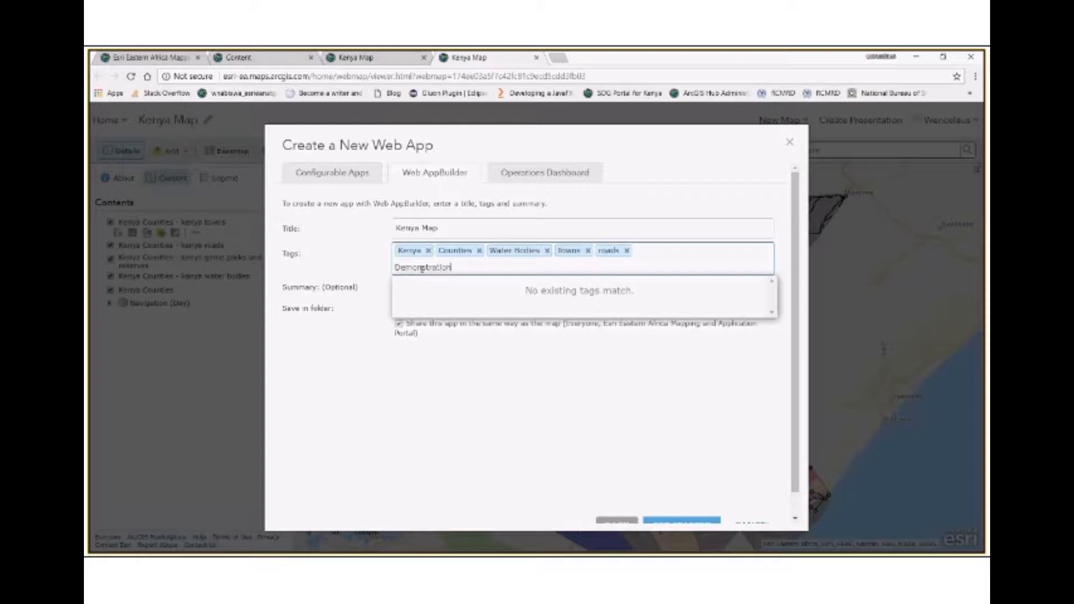
key("Return")
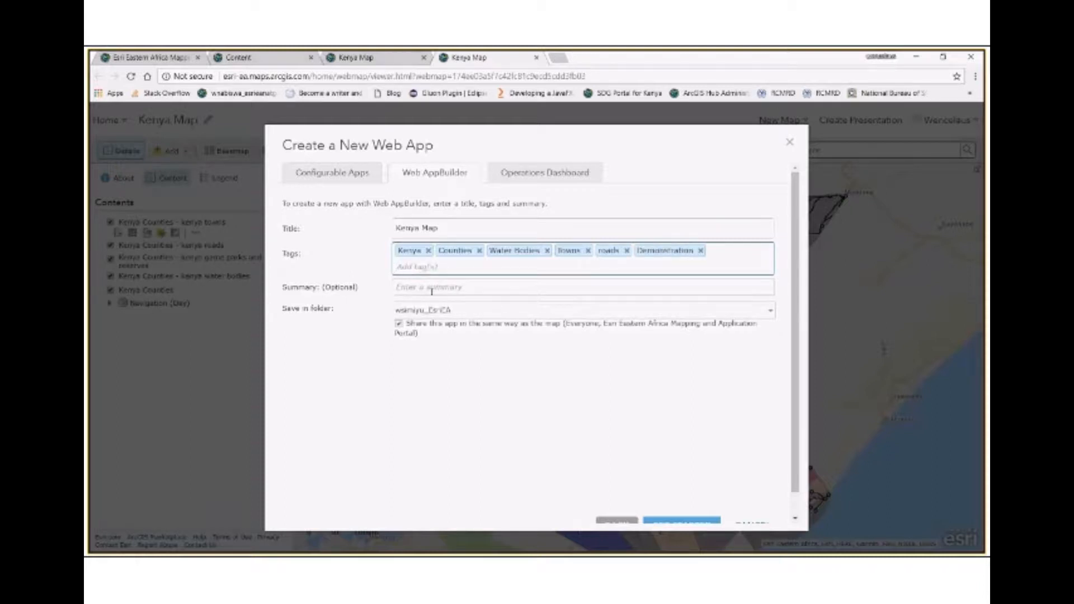
- Enter "This is a short web app builder for ArcGIS Demonstraton" as the app's summary
left_click(431, 289)
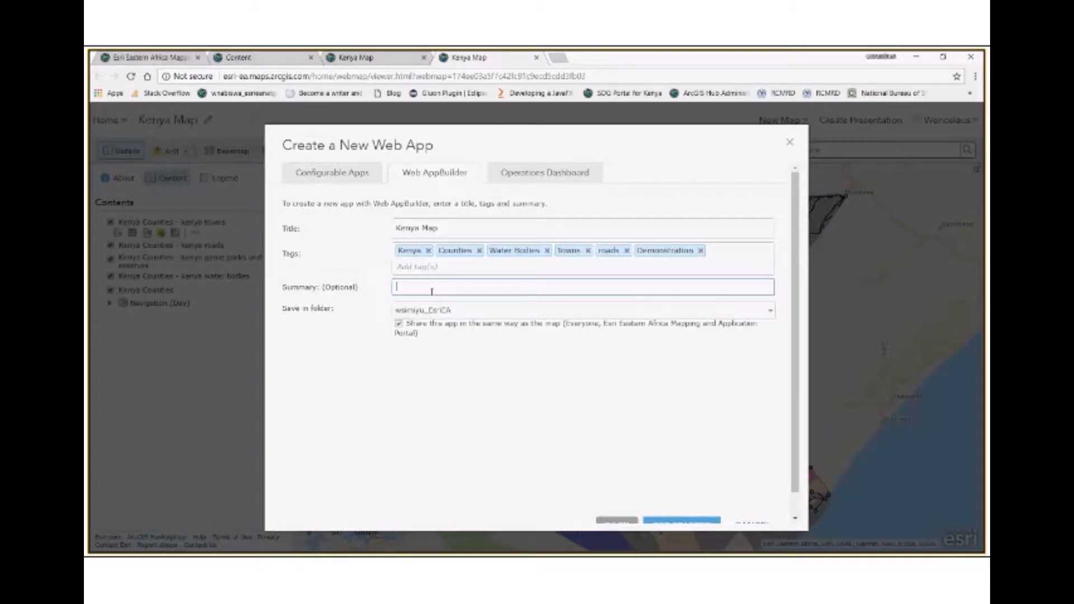
type("This is a")
type(" sh")
type("owc")
key("BackSpace")
key("BackSpace")
type("rt web app builde")
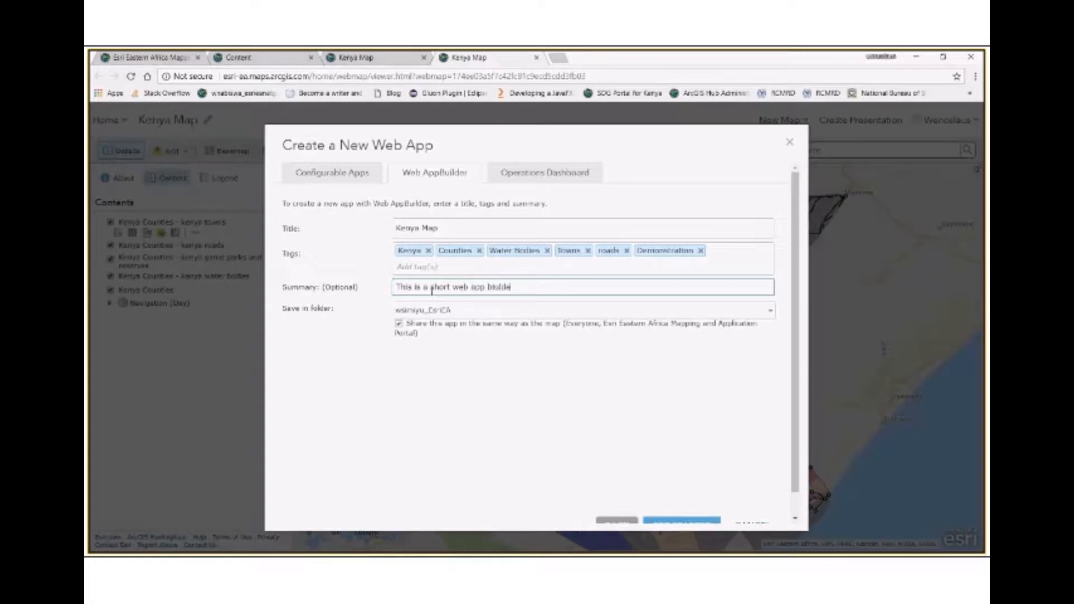
key("BackSpace")
key("BackSpace")
key("BackSpace")
key("BackSpace")
key("BackSpace")
type("ilder for Arcg")
key("BackSpace")
type("GIS")
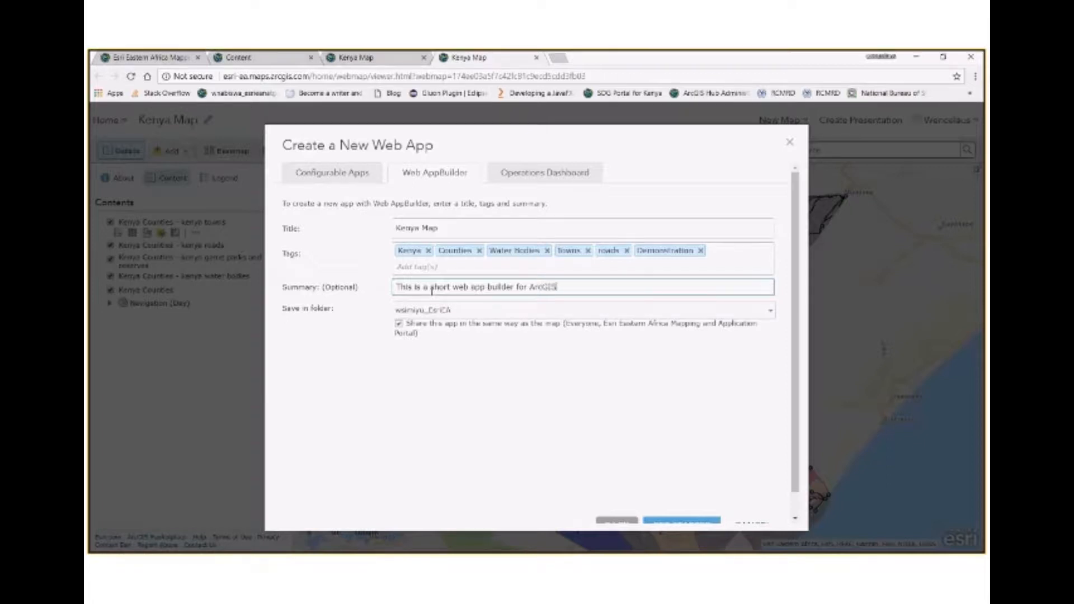
type(" Demonstratio")
- Title the app "Kenya Map Short Demo" and create it in Web AppBuilder
left_click(447, 228)
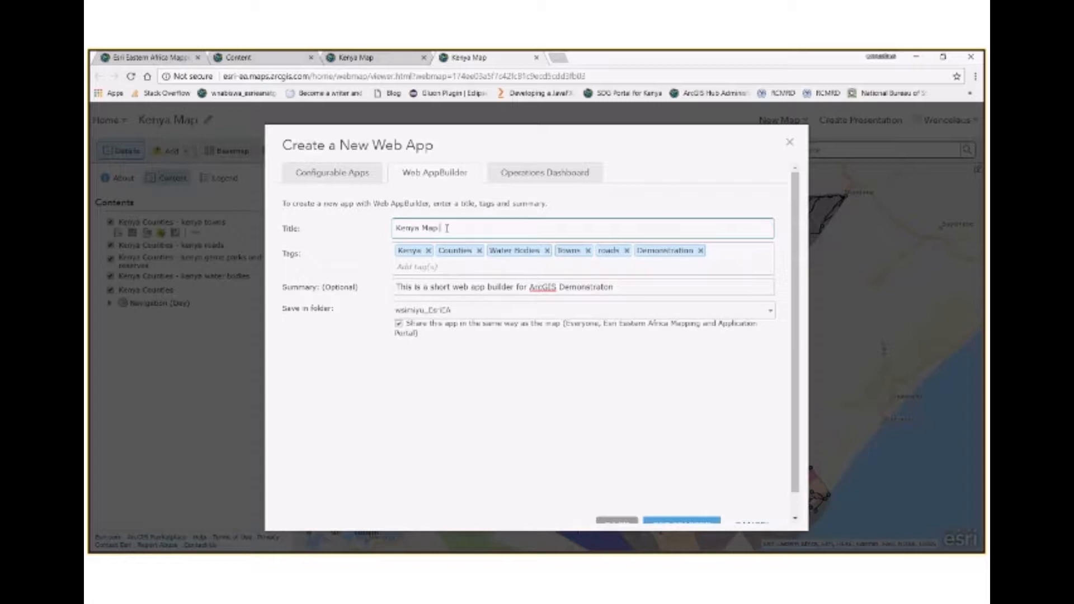
type("Short Demo")
scroll(623, 432, "down", 1)
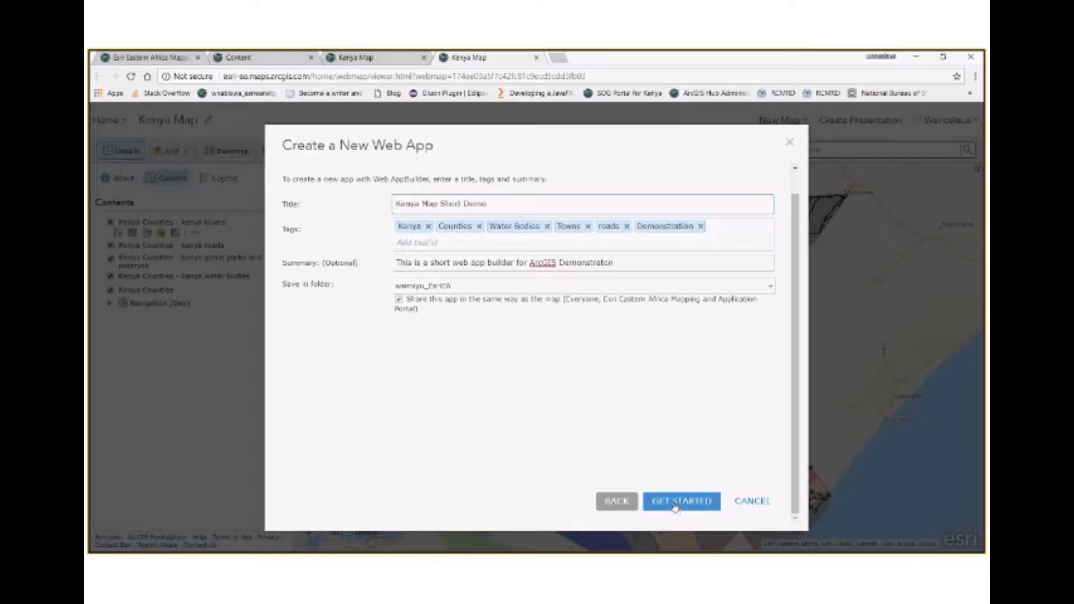
left_click(675, 506)
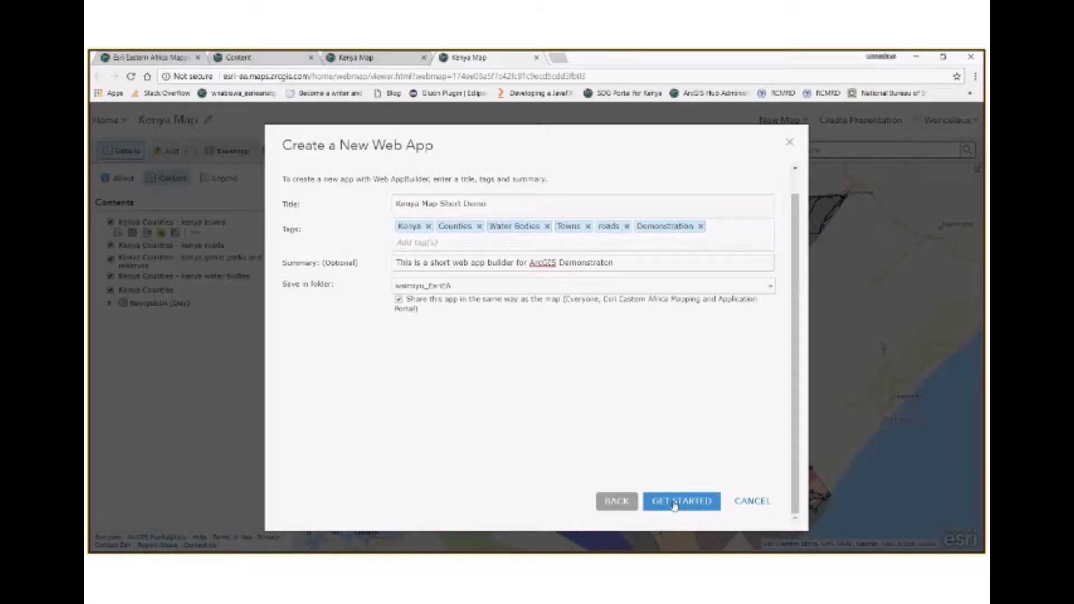
left_click(675, 505)
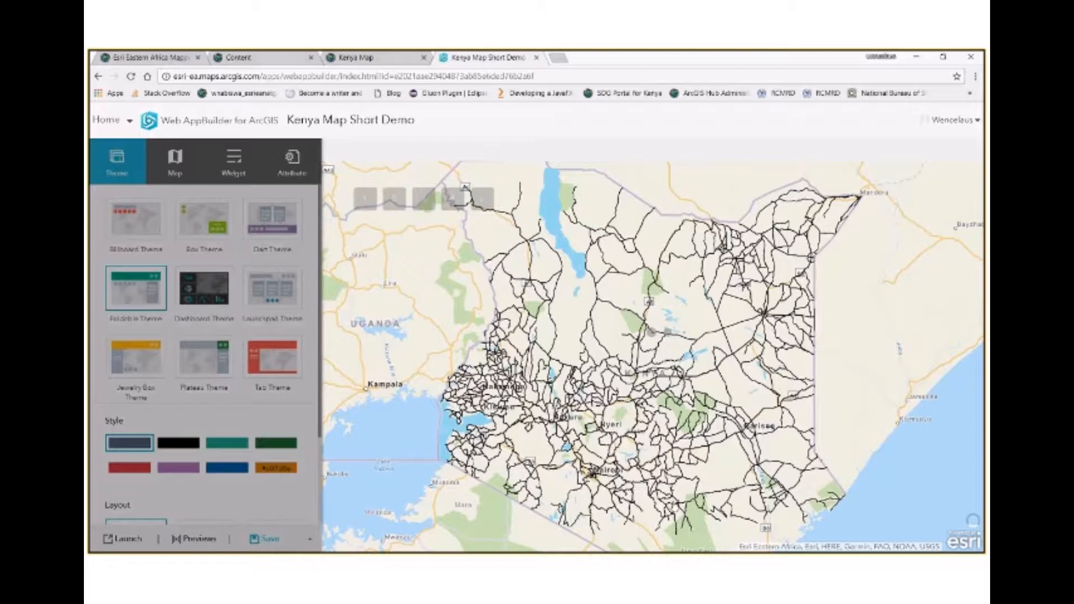
- Try the Billboard, Dashboard, Launchpad and Plateau themes and return to the Foldable theme
left_click(135, 223)
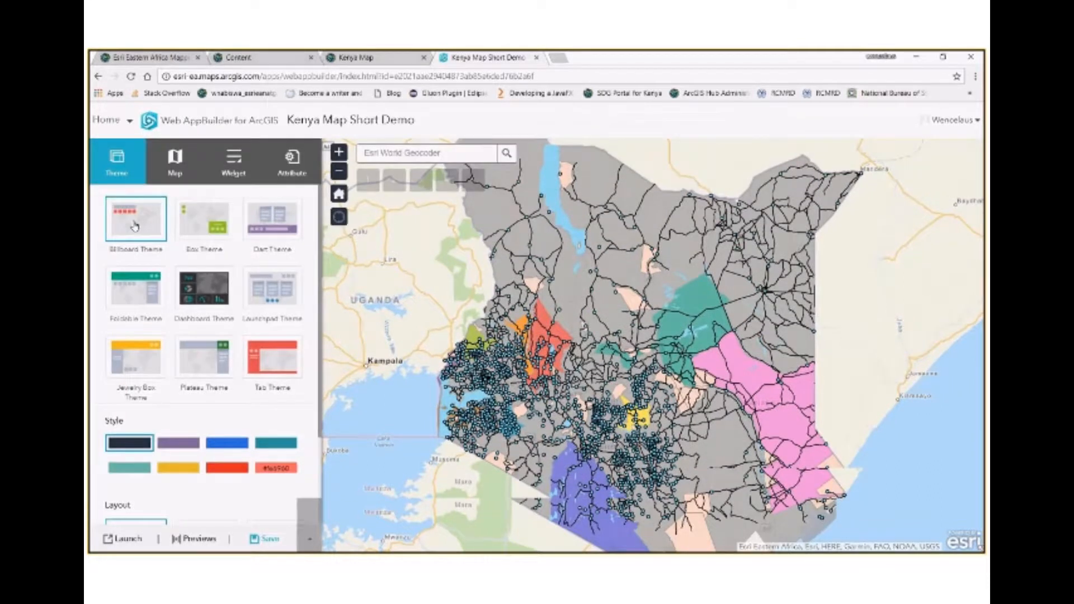
left_click(204, 290)
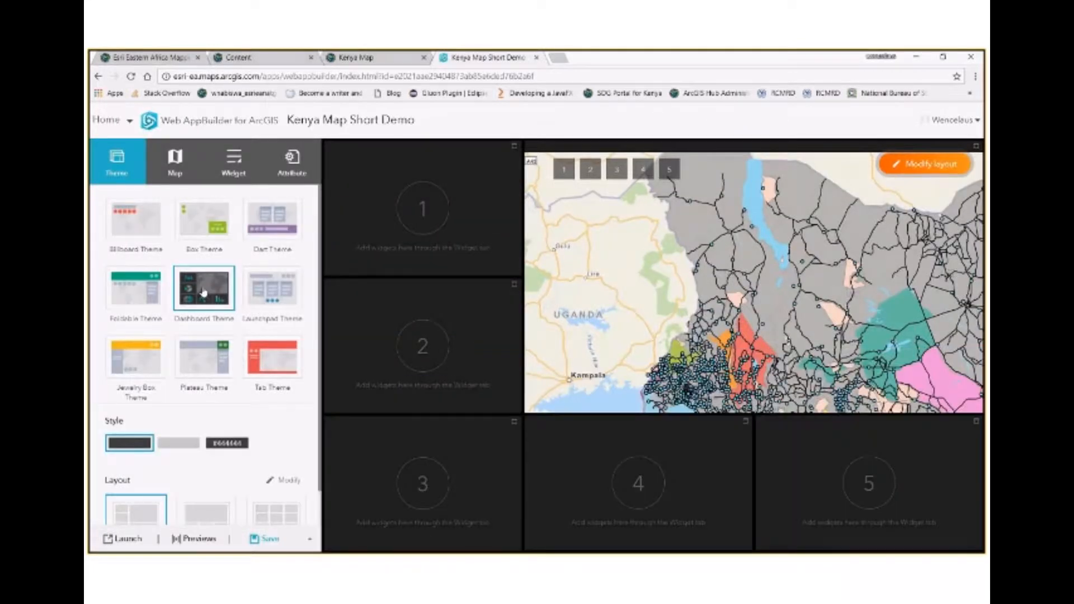
left_click(267, 299)
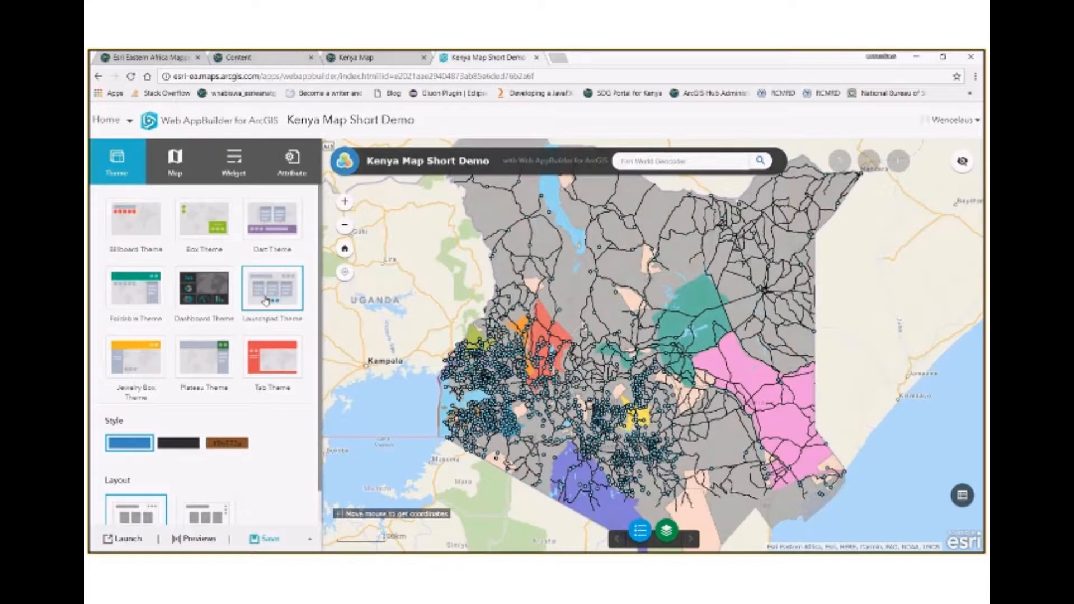
left_click(204, 359)
- Try the dark green, blue and custom orange styles on the Foldable theme
scroll(201, 384, "down", 1)
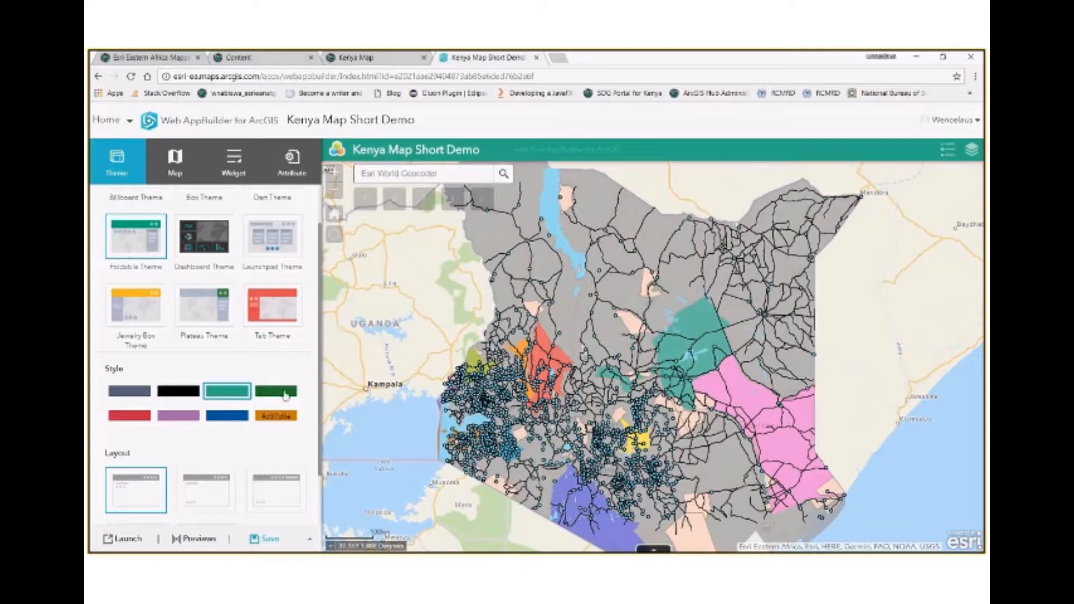
left_click(278, 390)
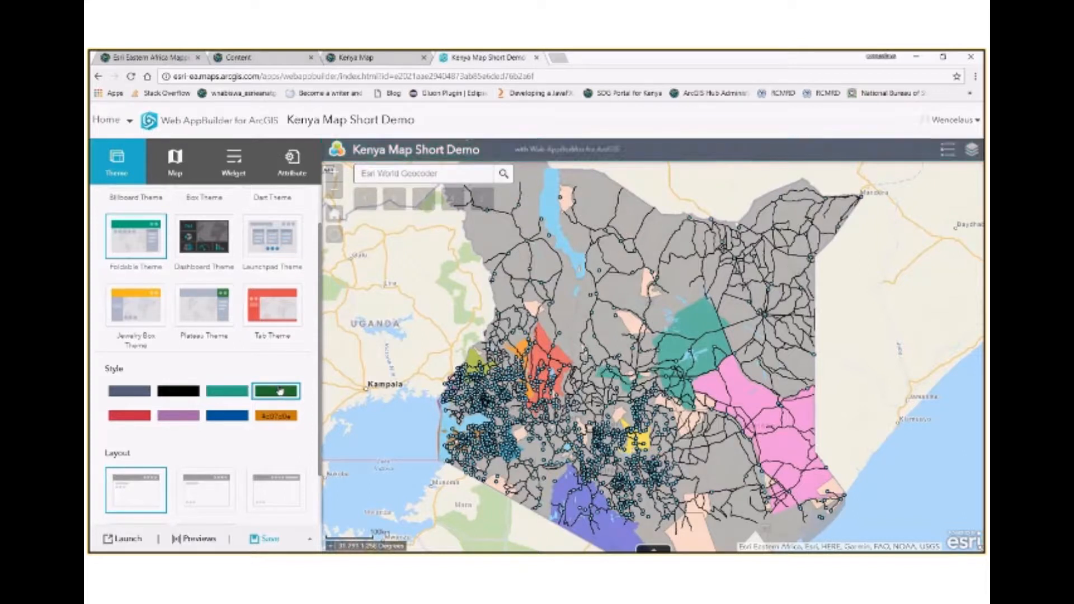
left_click(229, 417)
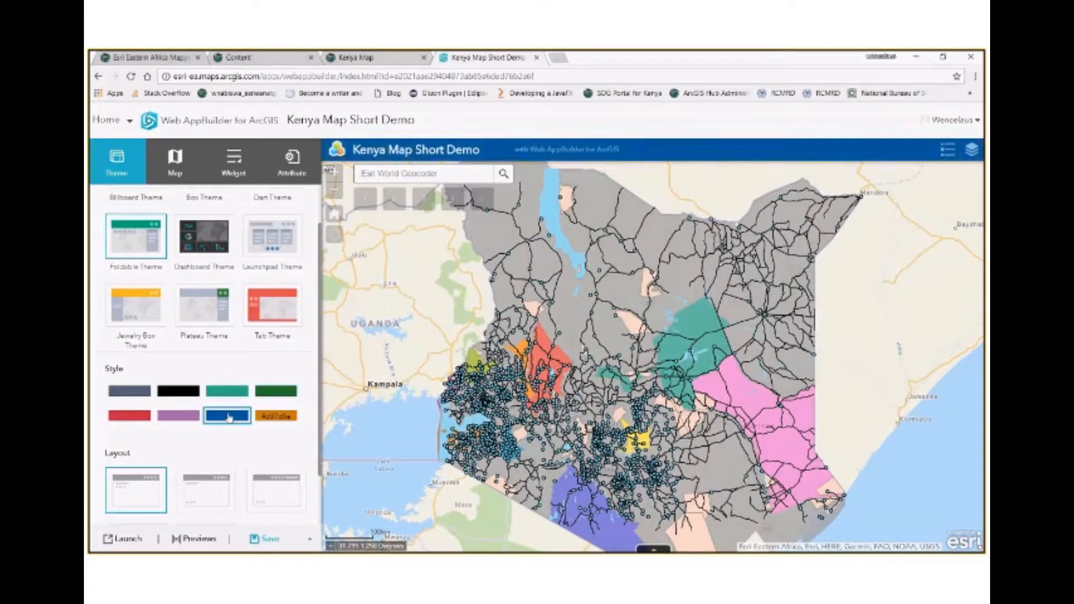
left_click(276, 417)
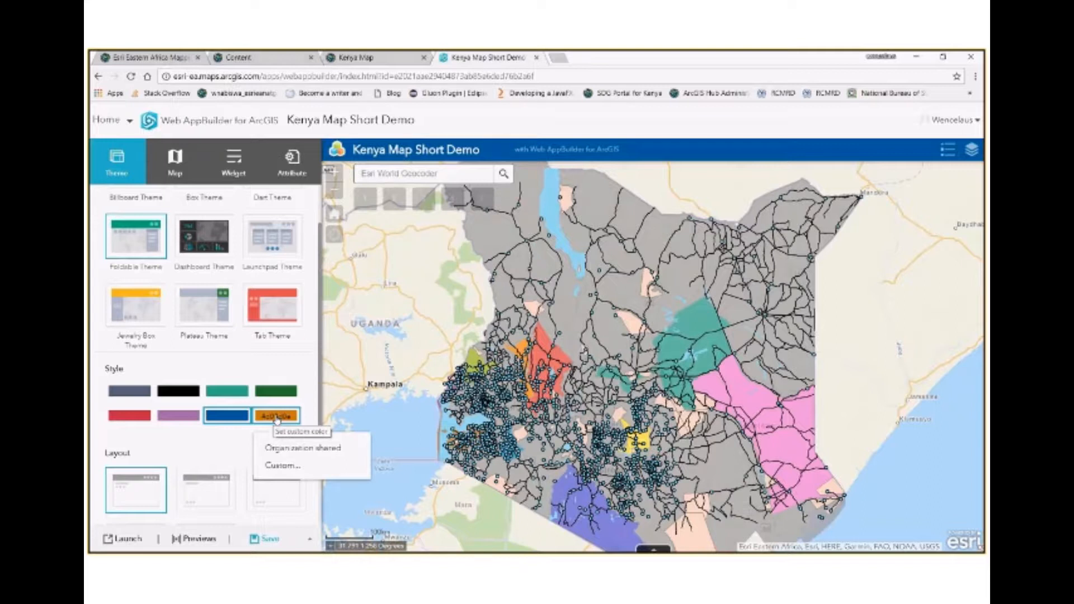
left_click(274, 468)
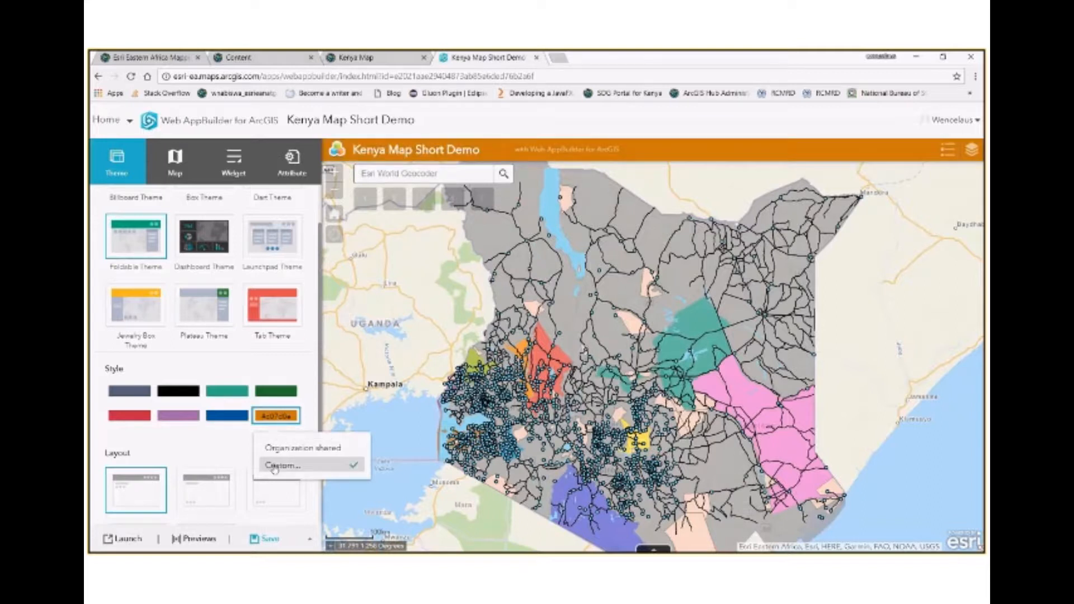
left_click(274, 467)
left_click(275, 449)
- Try white as the custom style colour via its hex code, and switch to the slate-blue style
left_click(270, 418)
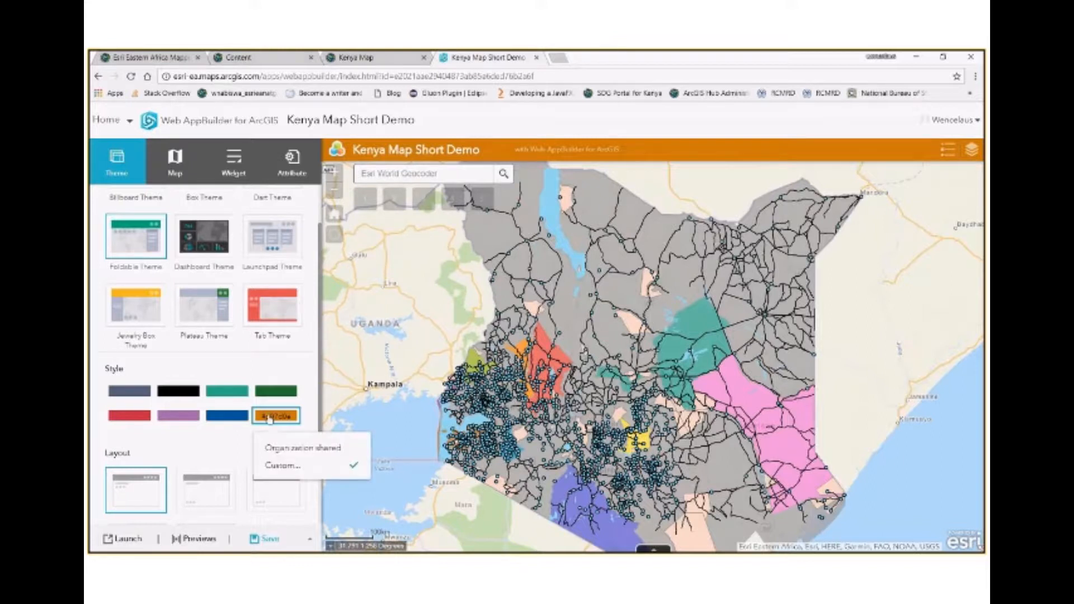
left_click(280, 465)
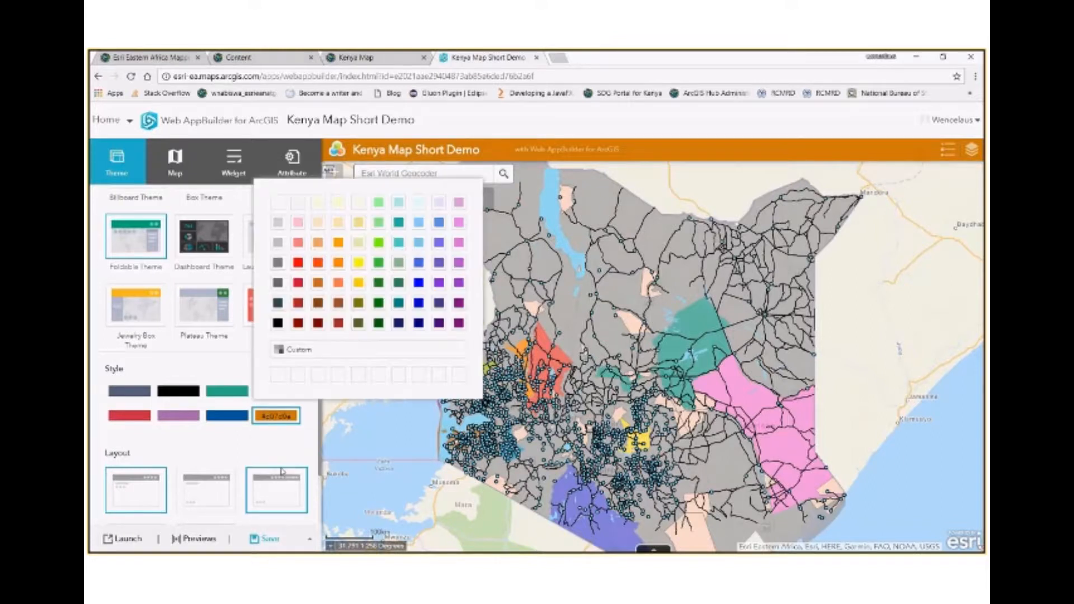
left_click(326, 355)
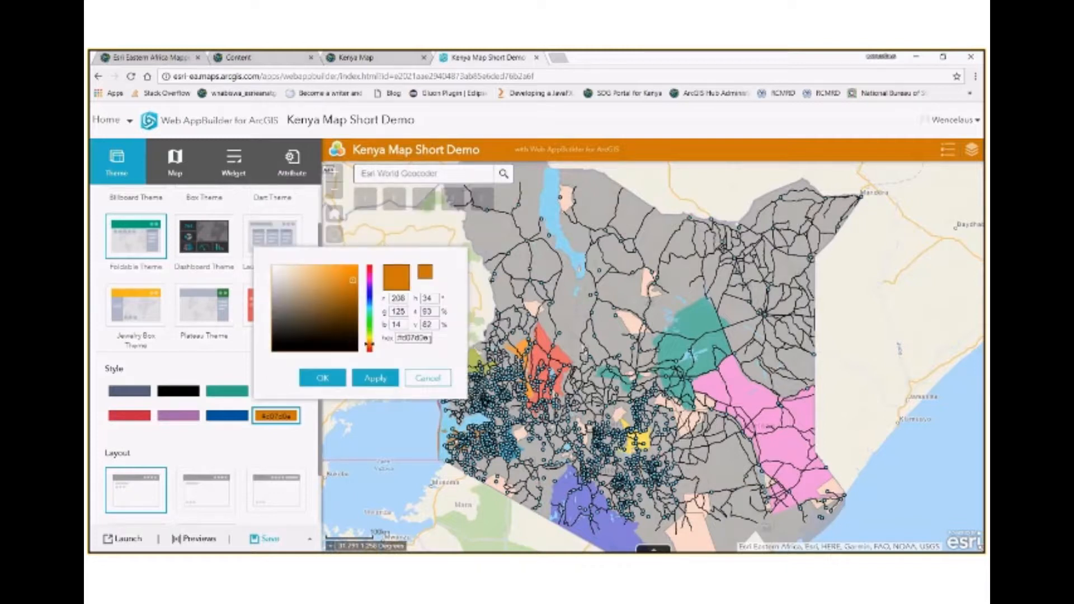
double_click(429, 338)
type("#f")
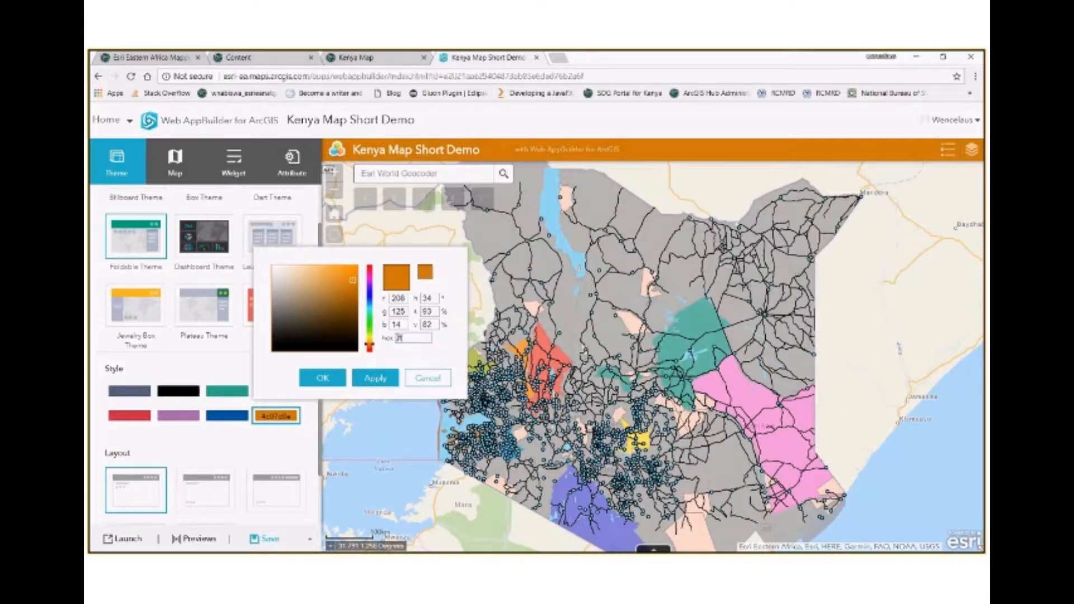
type("fffff")
left_click(376, 378)
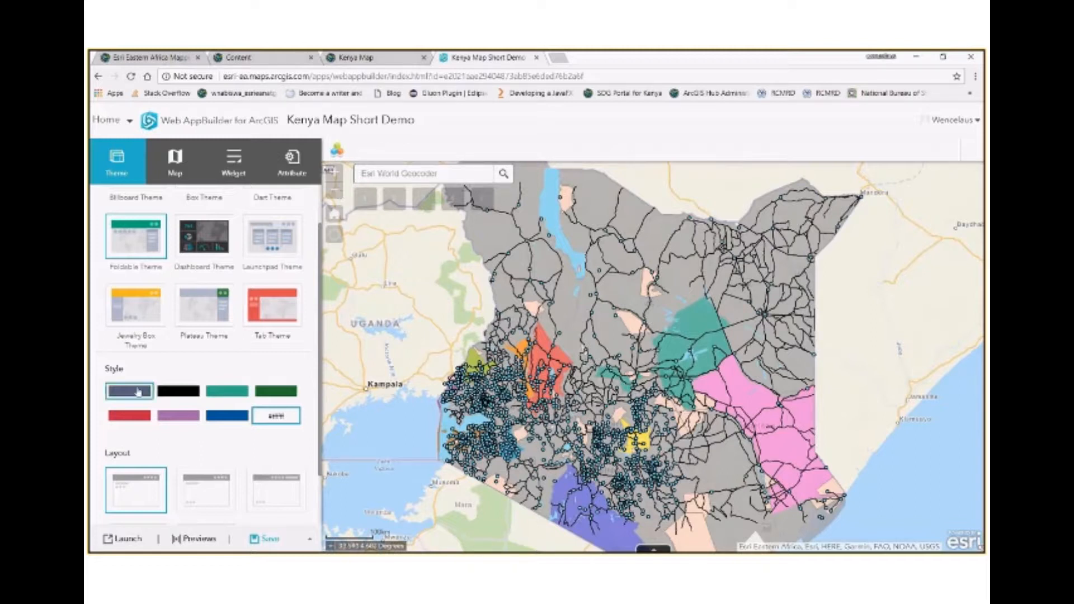
left_click(134, 393)
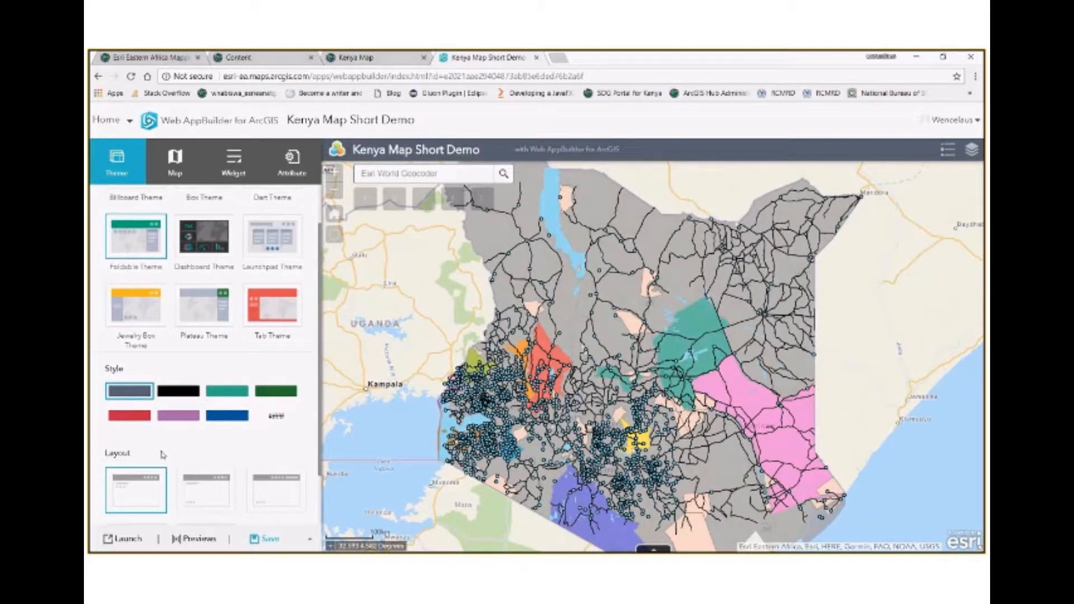
- Try the third, fourth and fifth layouts of the Foldable theme and return to the first layout
scroll(162, 455, "down", 1)
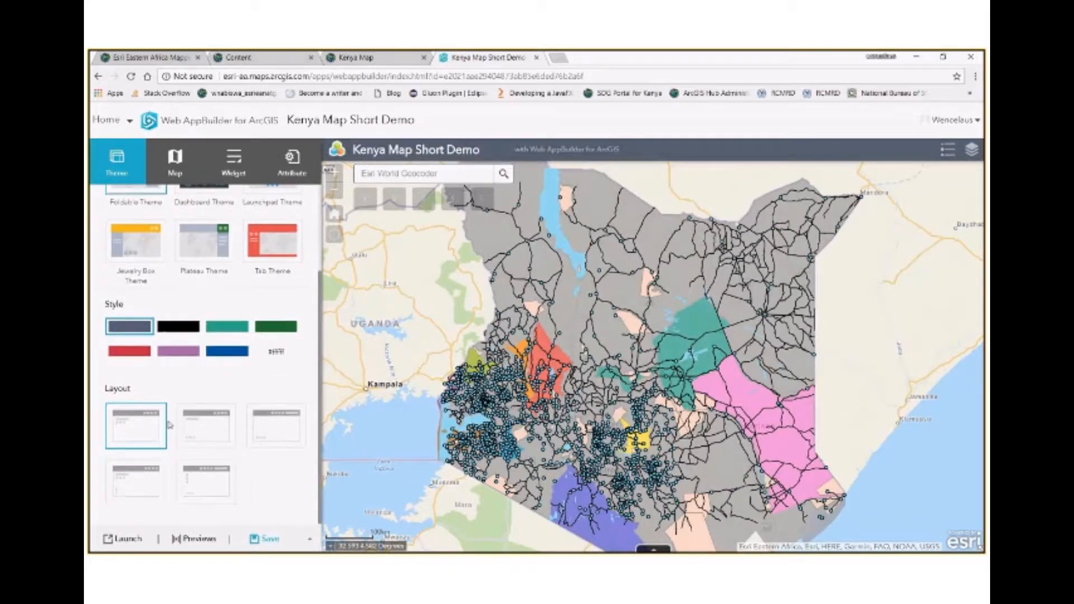
left_click(274, 426)
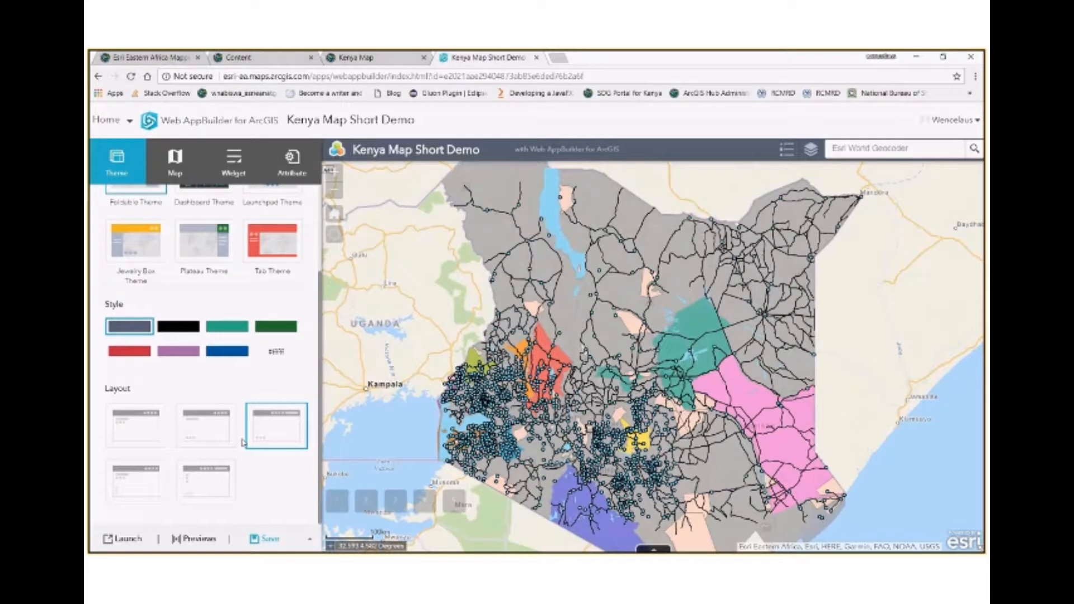
left_click(136, 482)
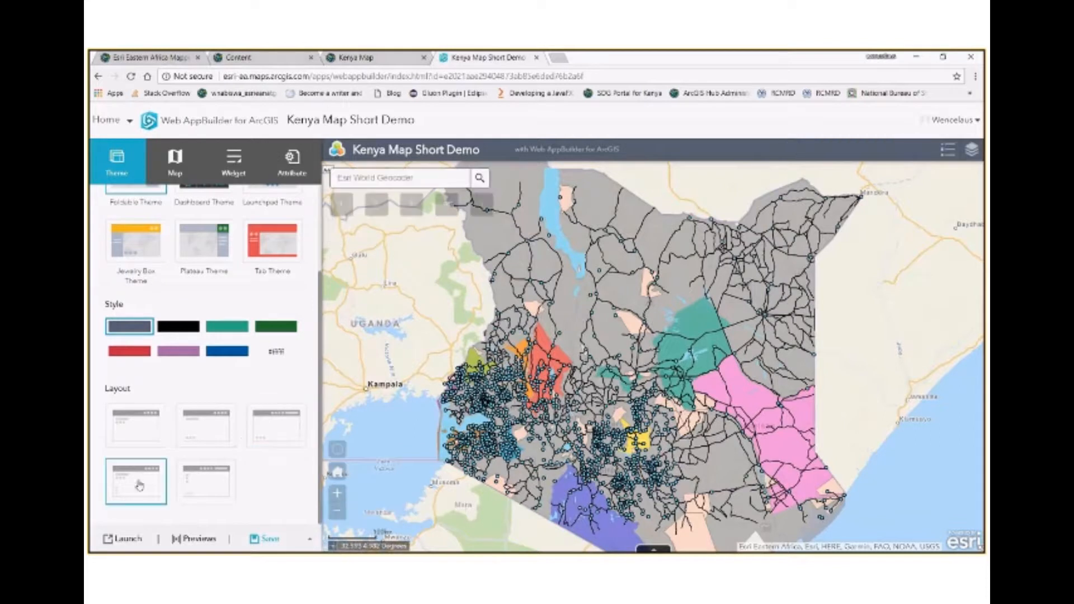
left_click(205, 486)
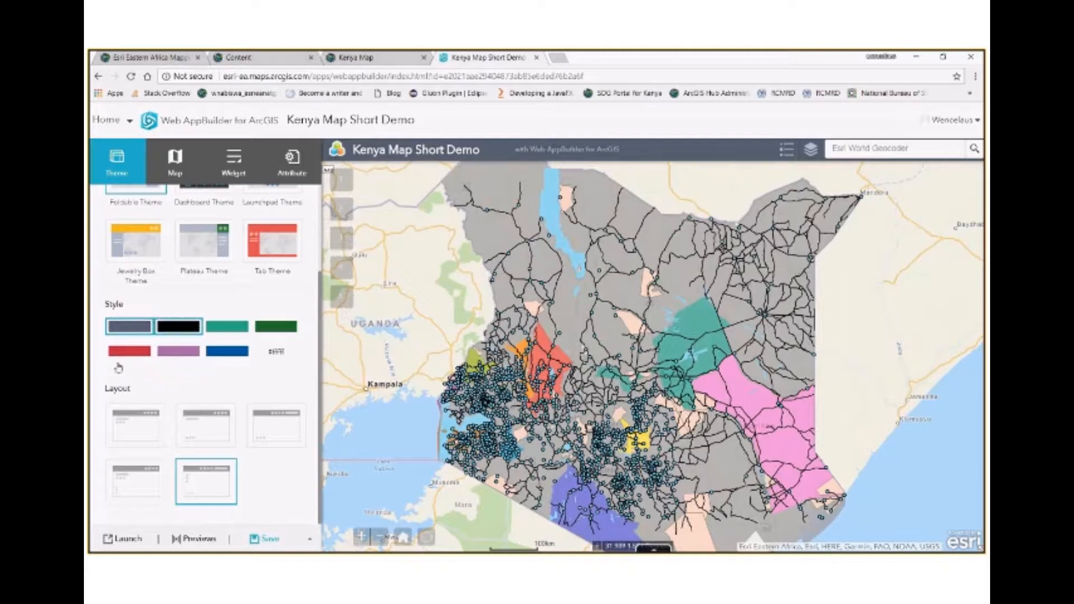
left_click(122, 427)
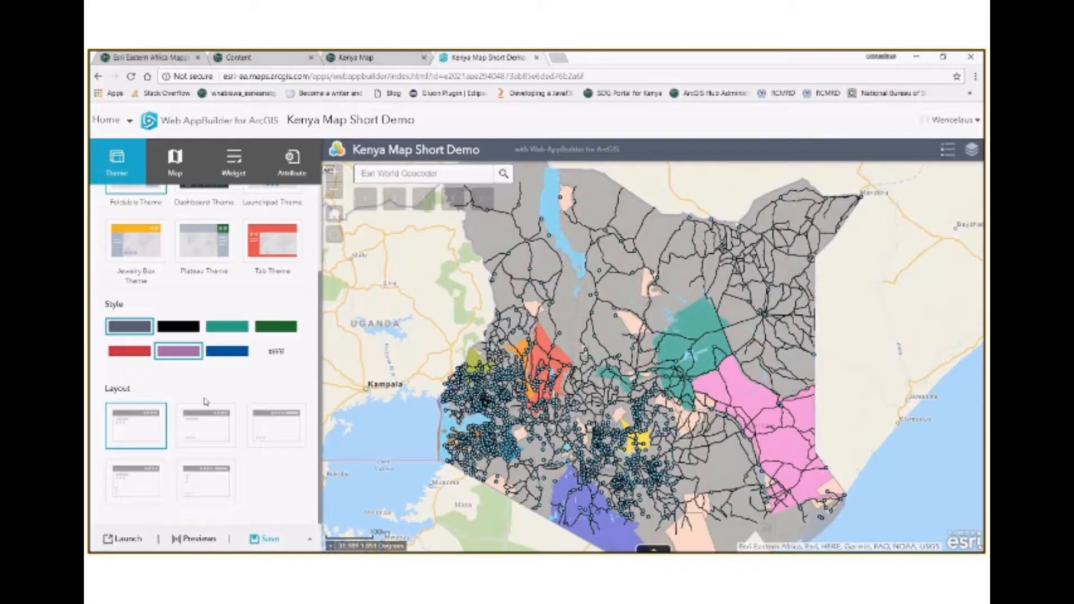
- Review the app's map settings, the item creation options in Content and the Kenya Map item page, and return to the app
left_click(174, 159)
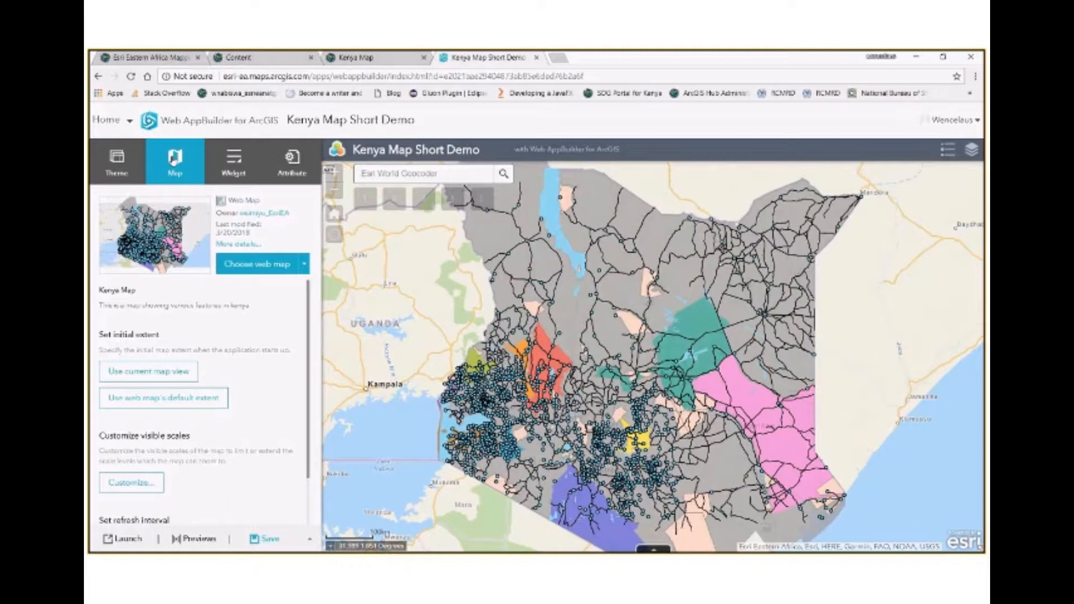
left_click(230, 58)
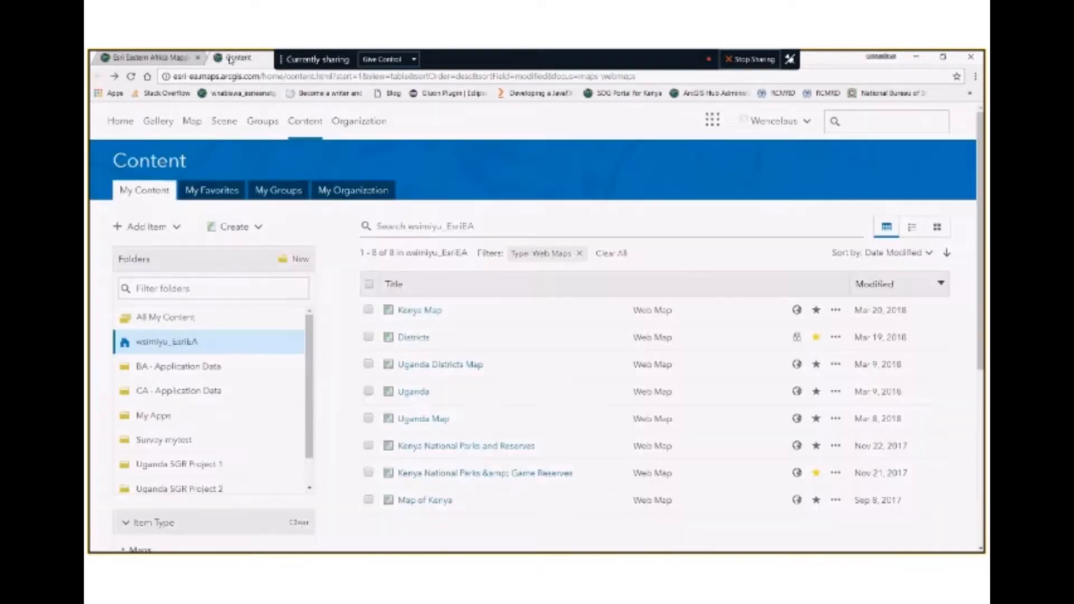
left_click(235, 227)
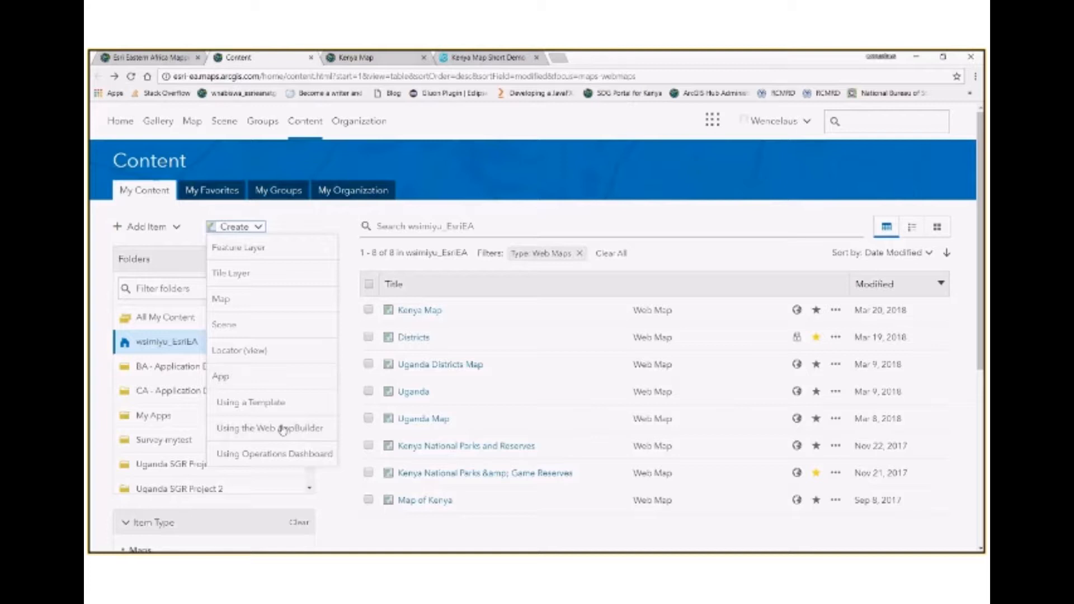
left_click(384, 59)
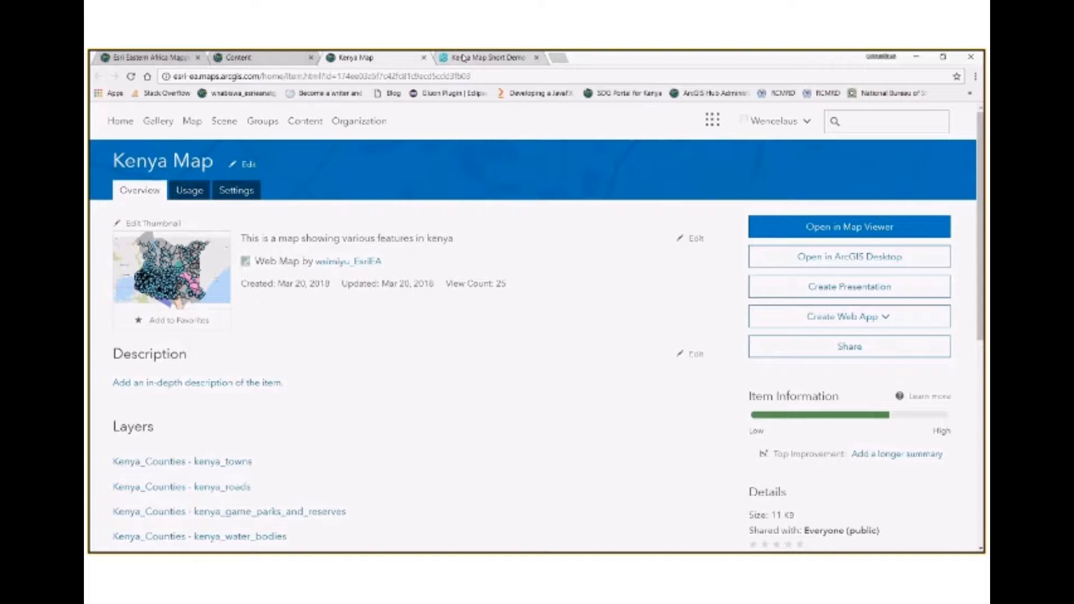
left_click(463, 57)
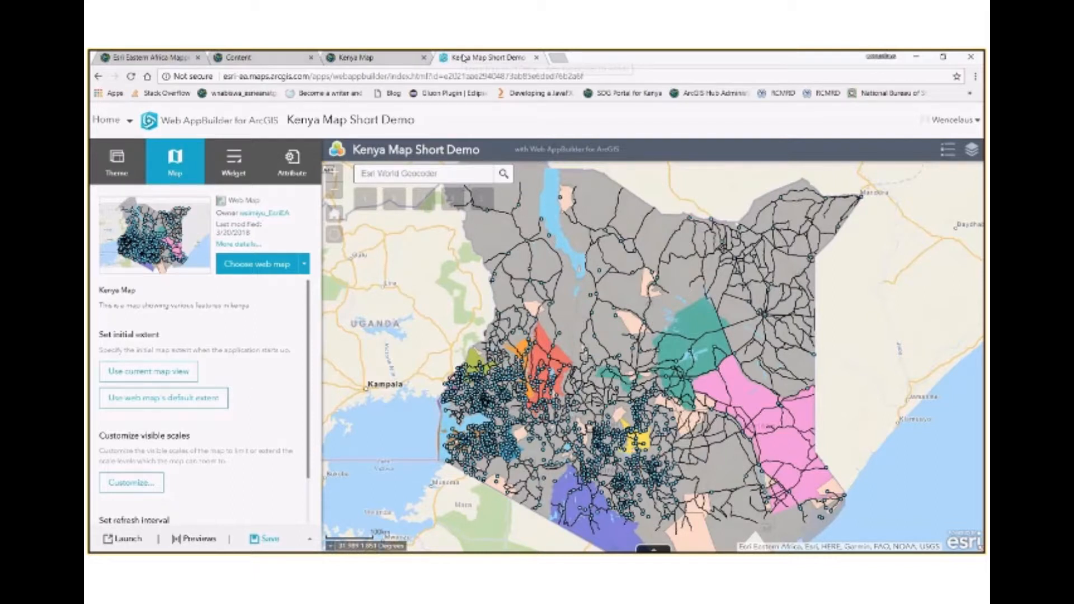
- Examine the web maps available for the app and the refresh interval options, keeping the current choices
left_click(278, 264)
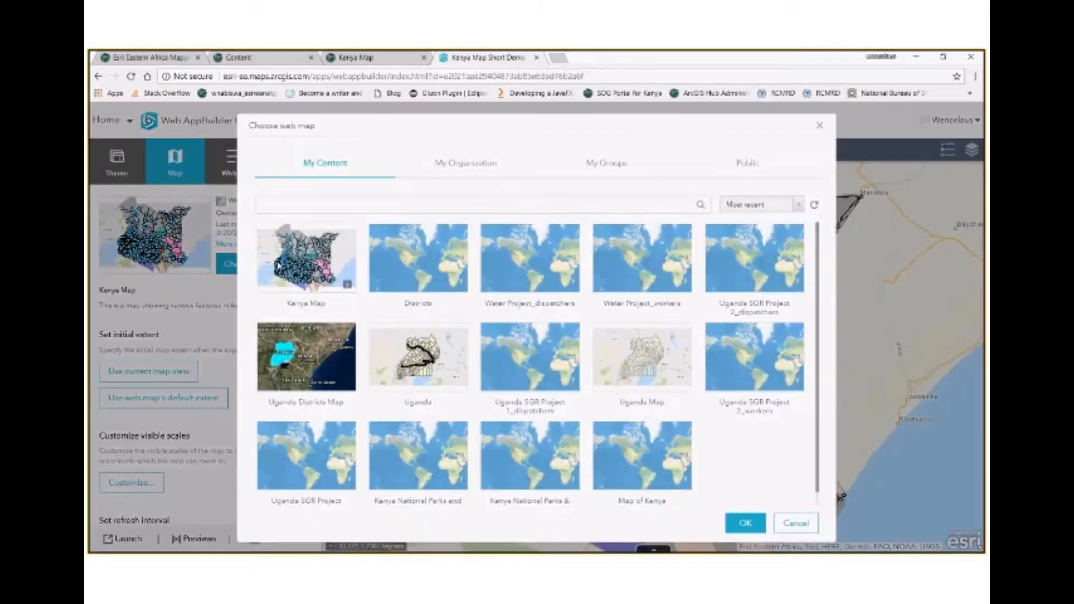
left_click(819, 128)
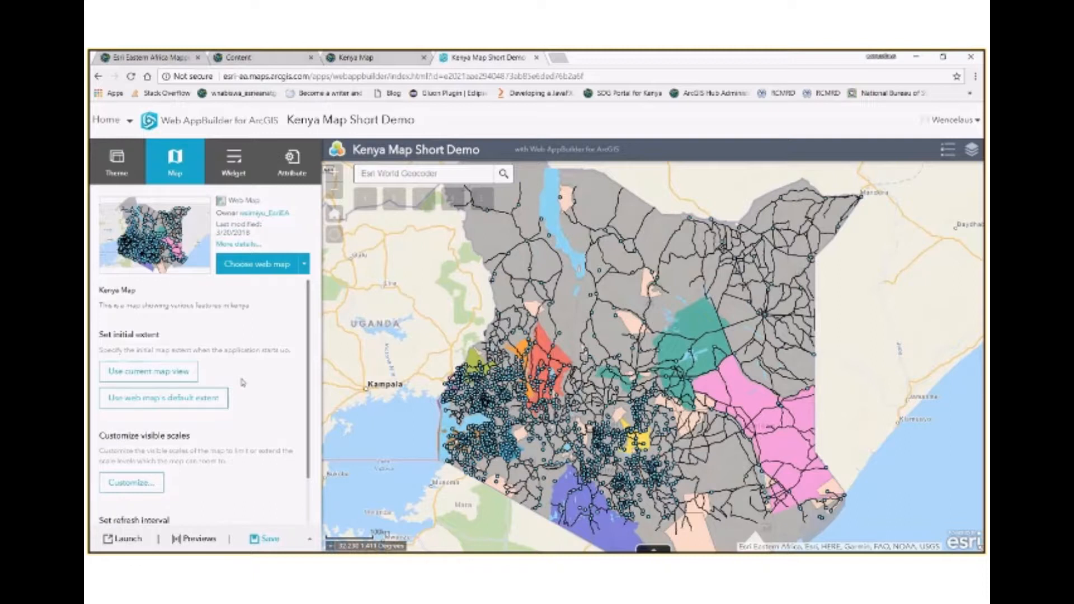
scroll(242, 382, "down", 1)
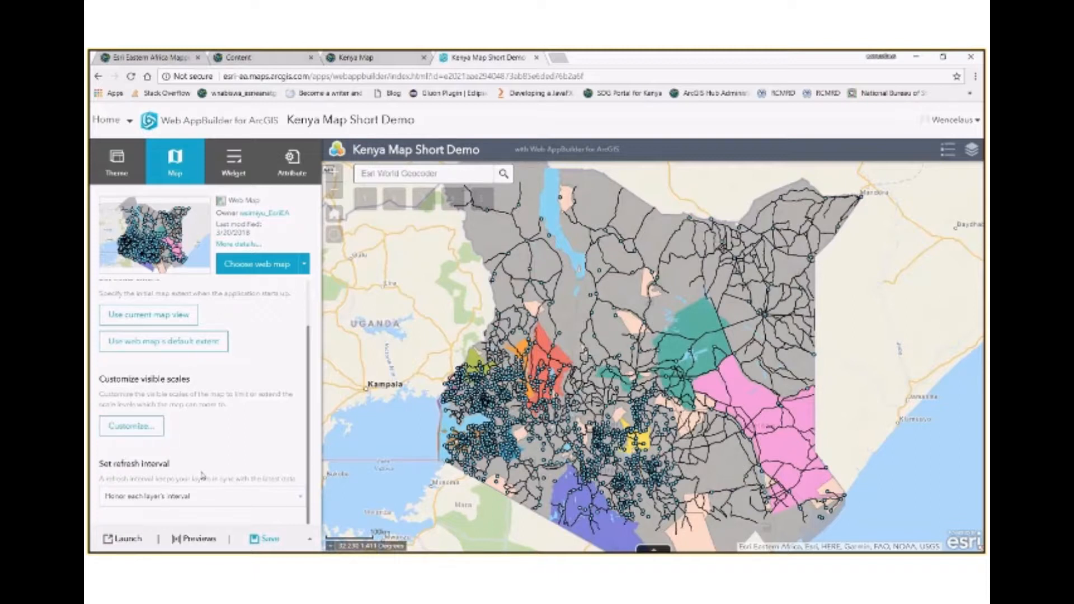
left_click(297, 499)
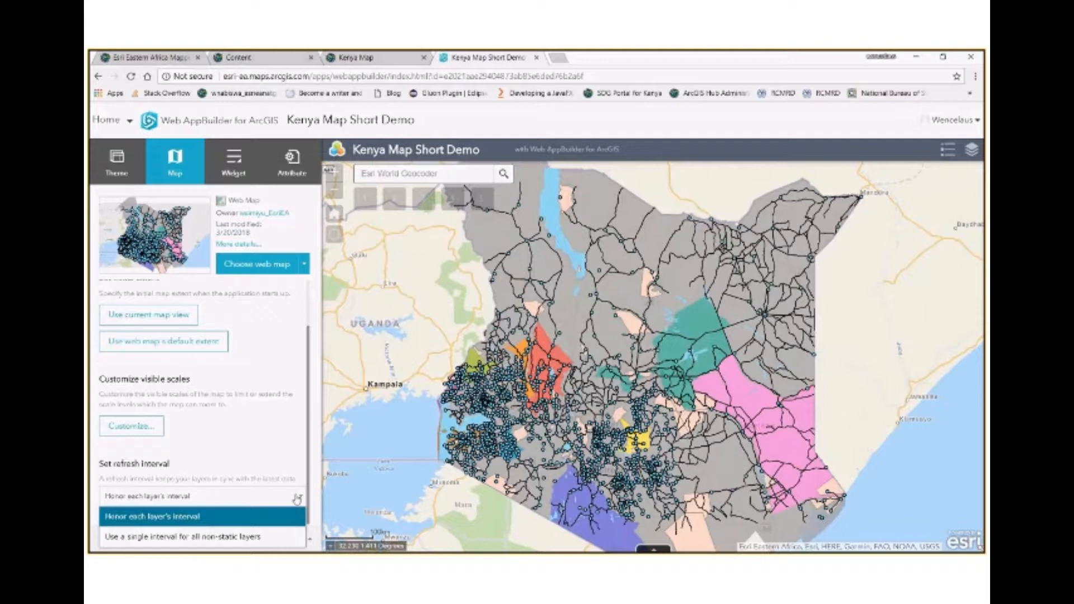
left_click(286, 437)
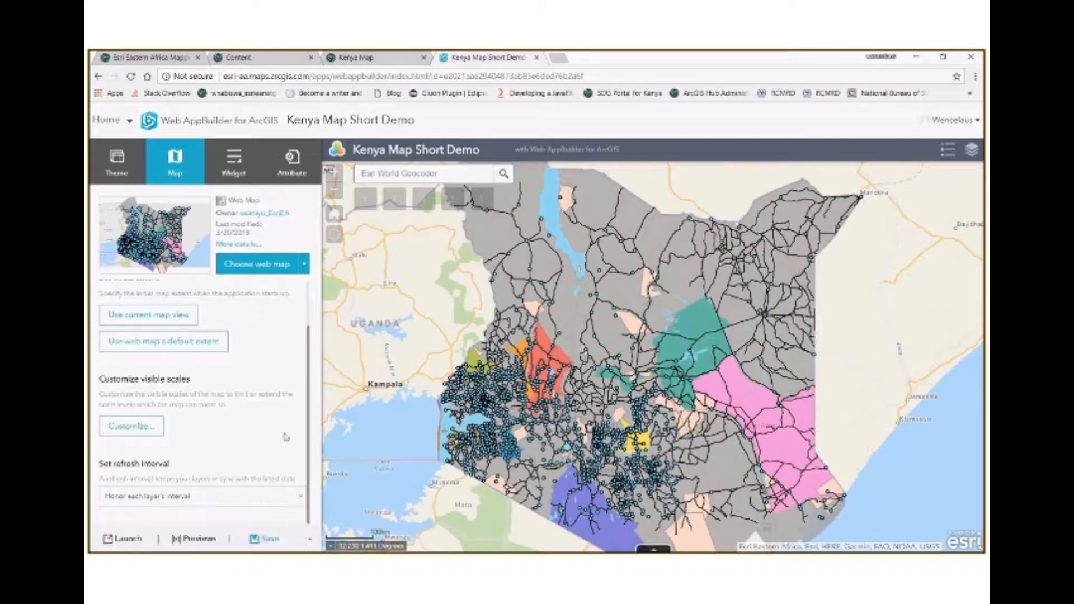
- Add the Chart widget to the first empty widget placeholder of the app
left_click(233, 166)
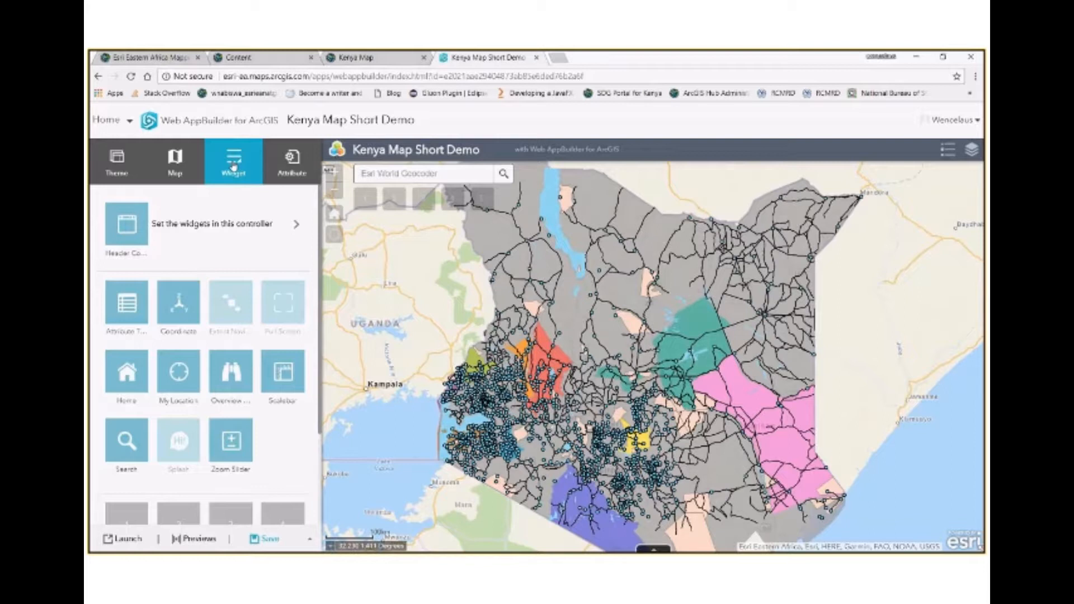
mouse_move(226, 364)
scroll(227, 364, "down", 3)
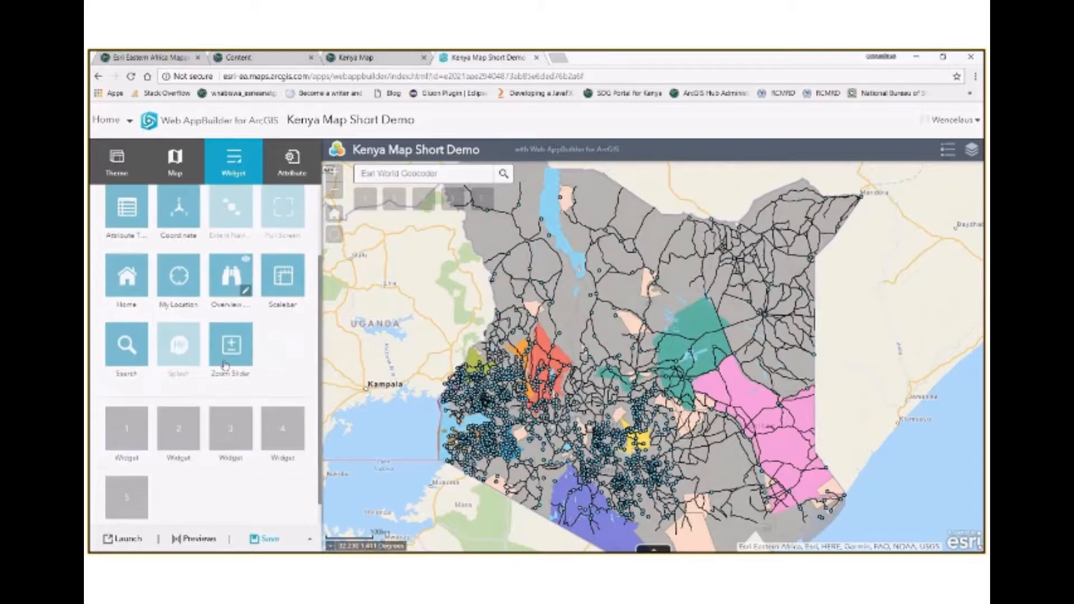
scroll(226, 359, "up", 3)
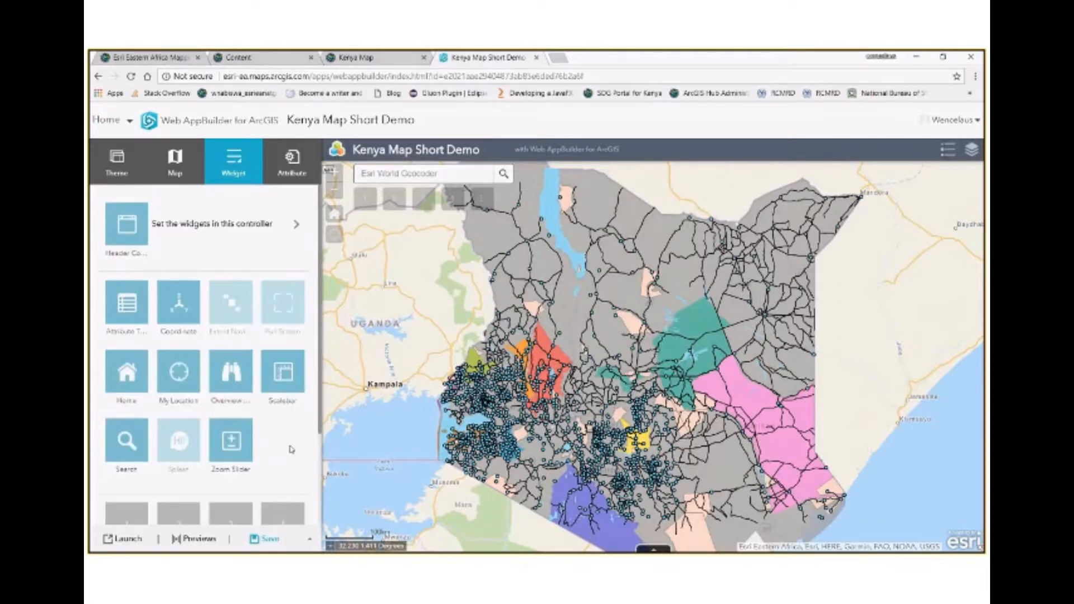
scroll(291, 449, "down", 1)
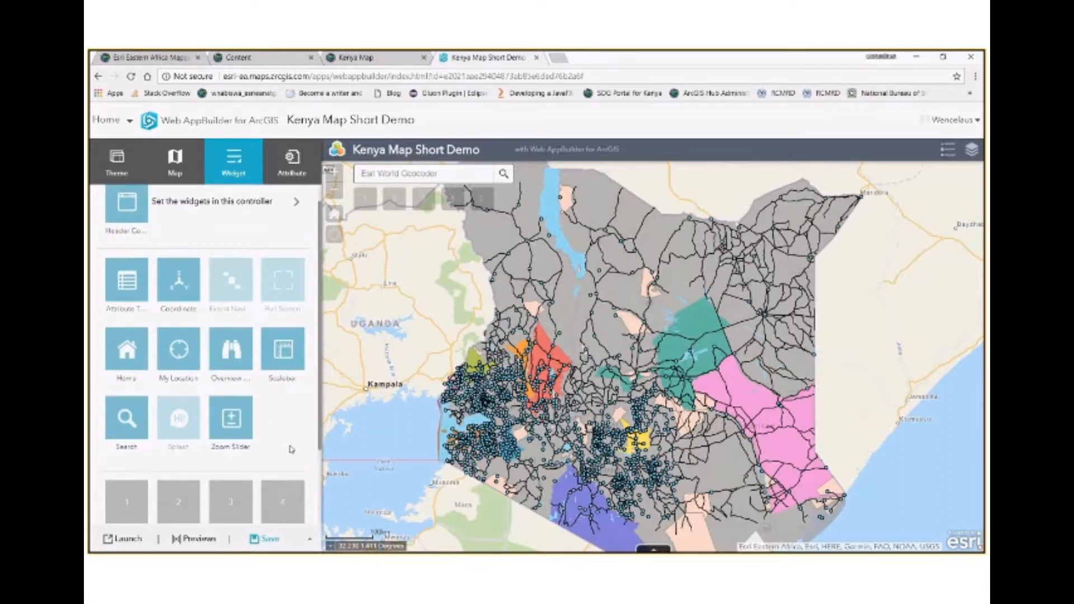
scroll(195, 294, "down", 1)
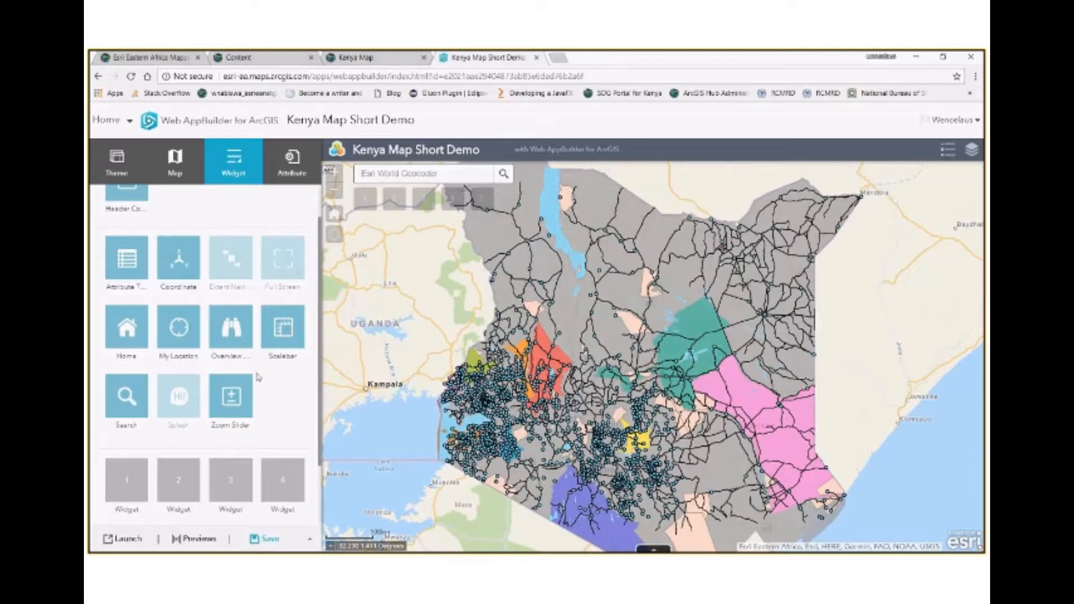
scroll(257, 377, "down", 3)
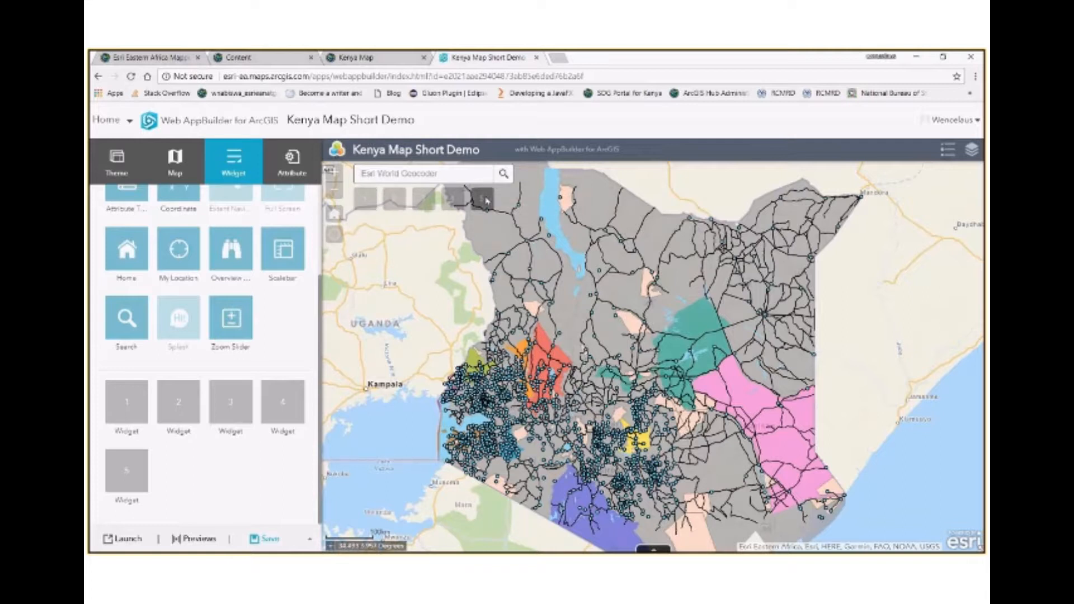
left_click(124, 403)
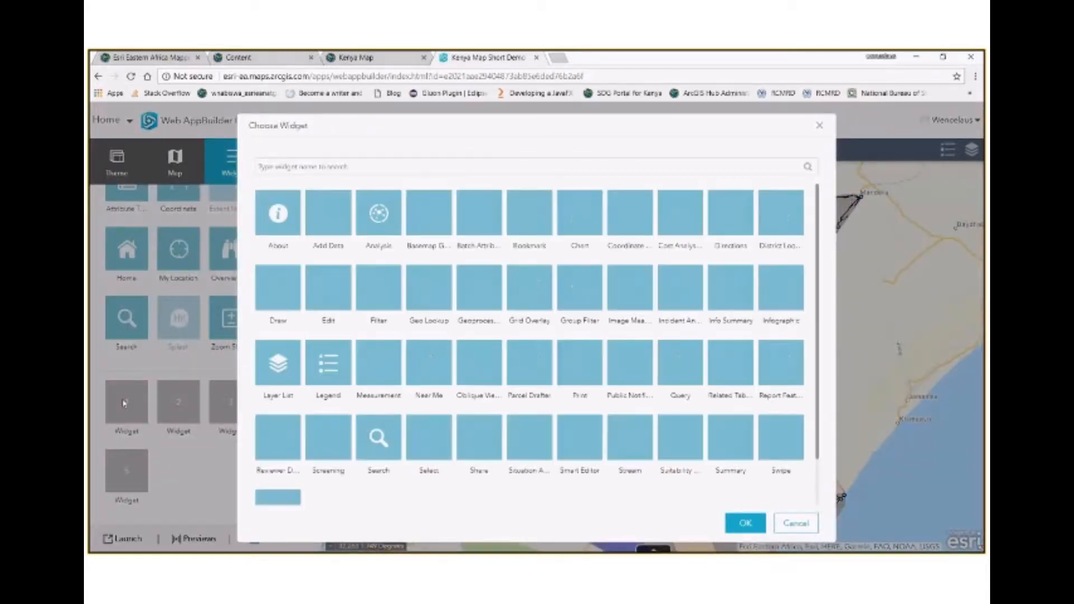
left_click(583, 214)
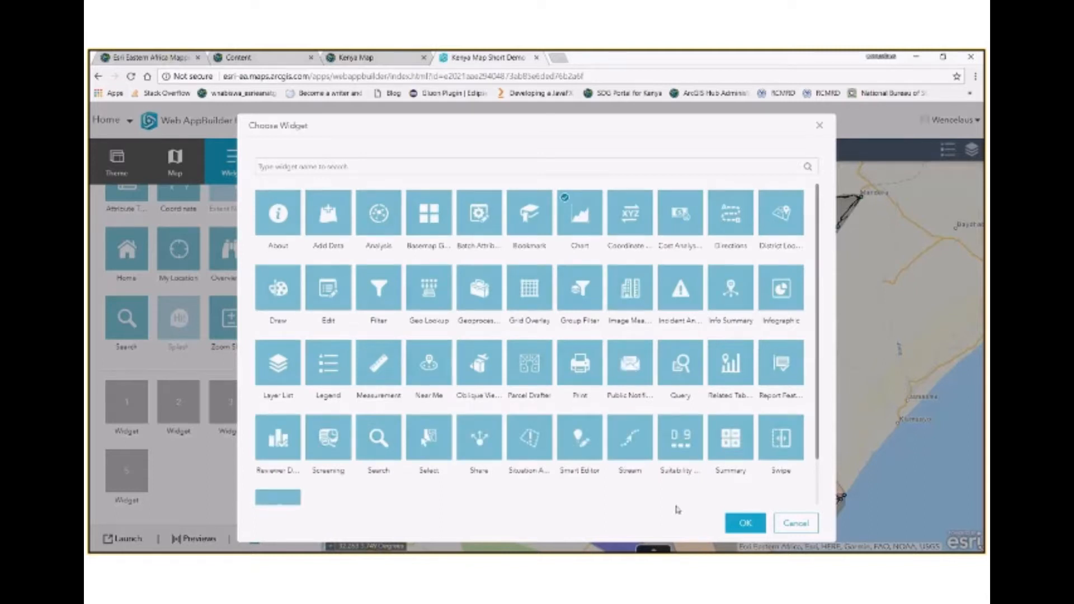
left_click(732, 528)
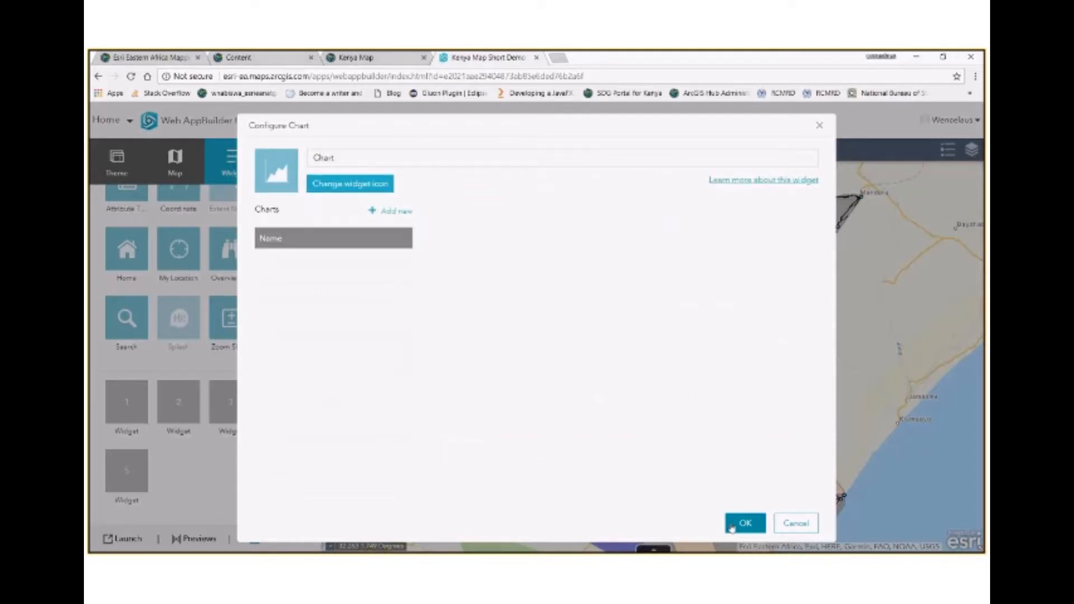
- Add a new chart that uses the map's Kenya_Counties layer as its data source
left_click(395, 215)
left_click(362, 316)
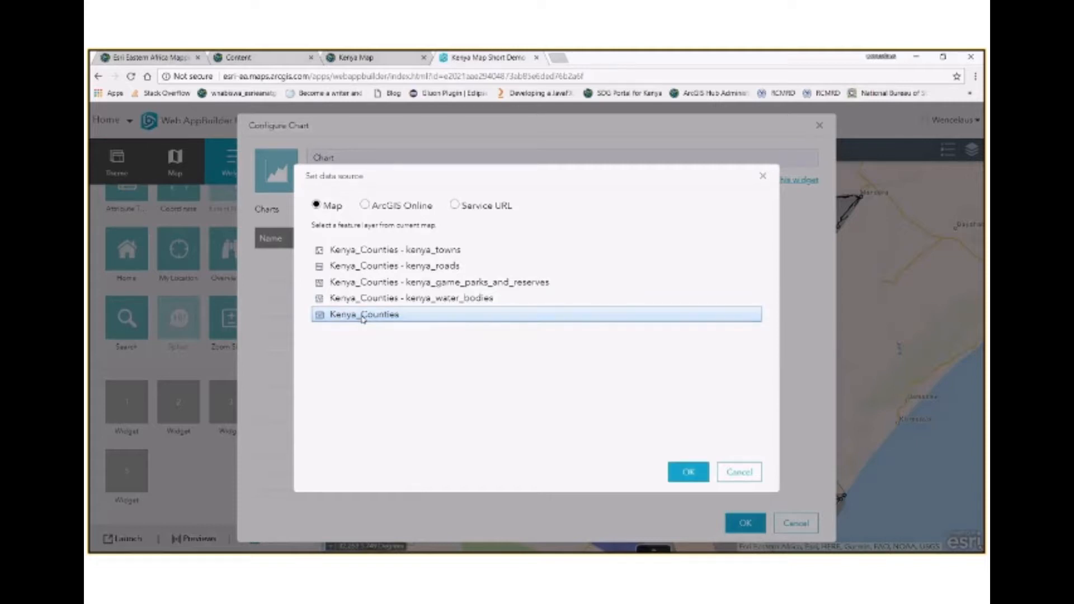
left_click(680, 476)
scroll(748, 415, "down", 1)
scroll(727, 415, "up", 1)
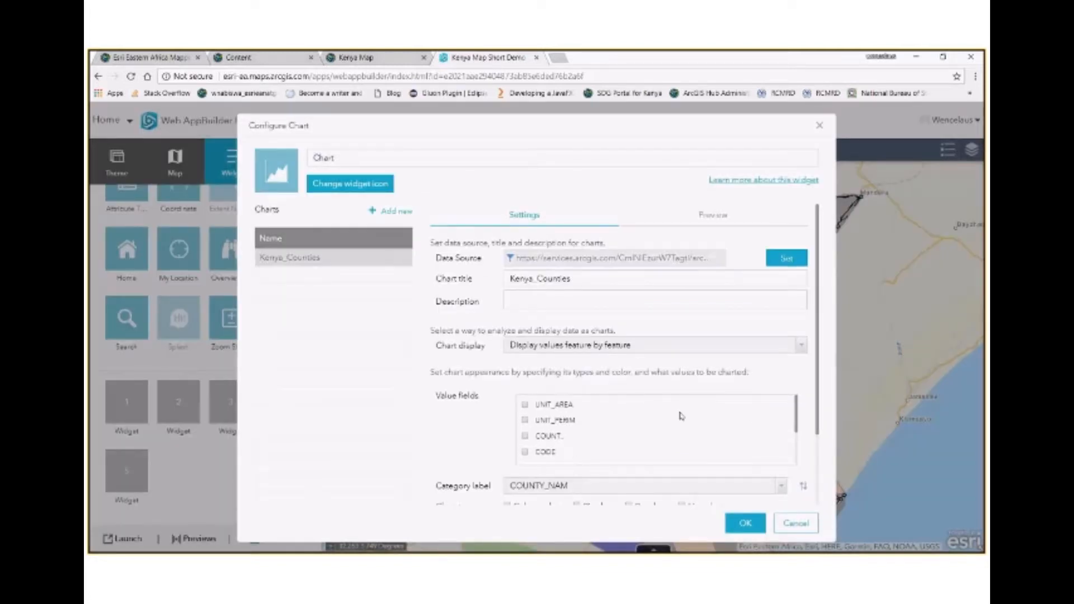
- Chart the UNIT_AREA value field as a column chart and accept the Chart widget configuration
left_click(524, 405)
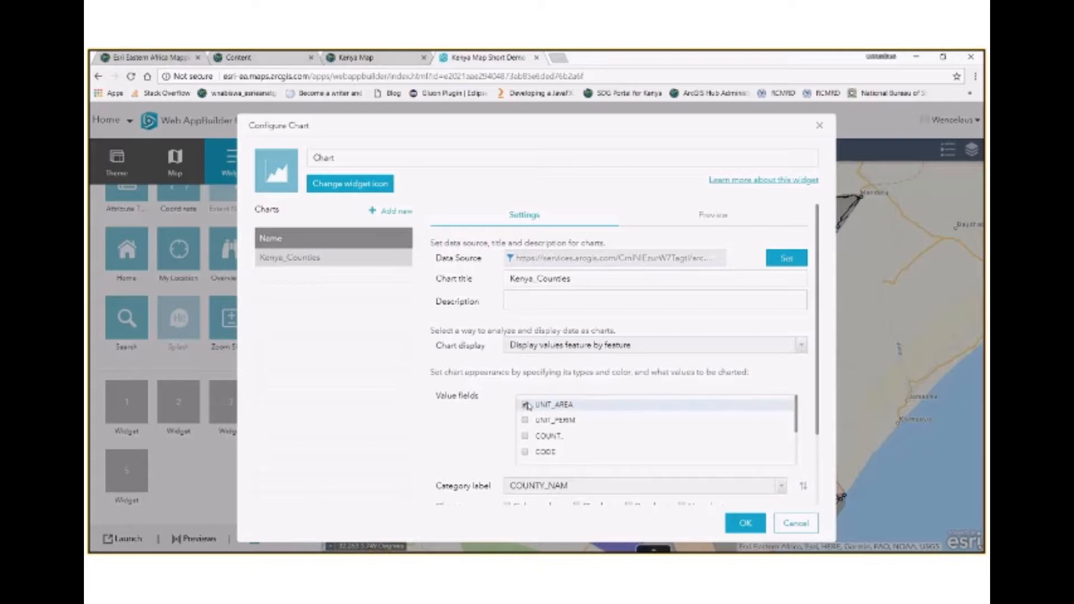
scroll(806, 443, "down", 2)
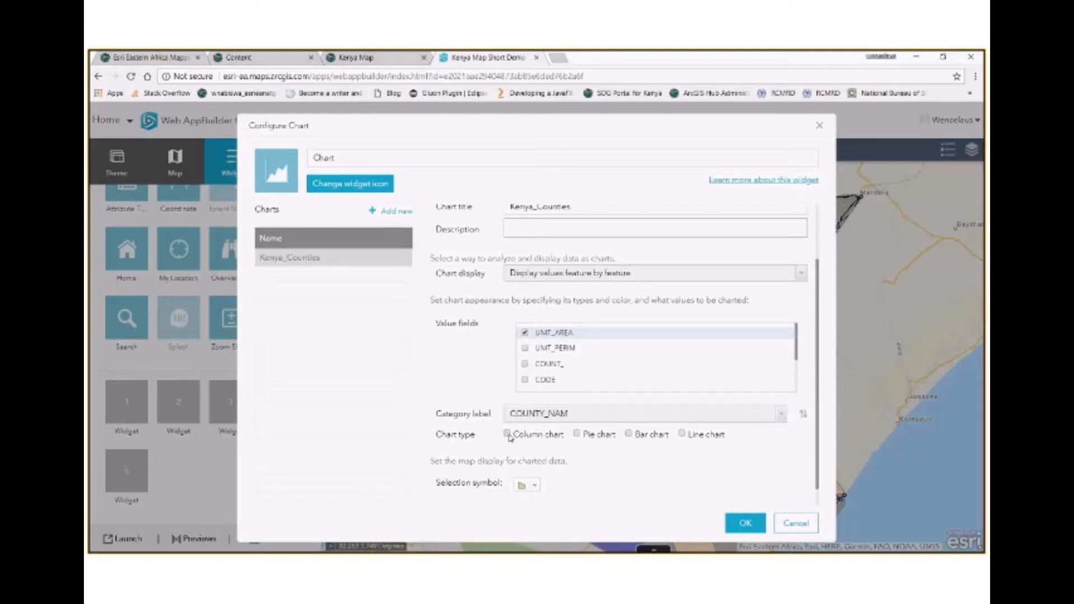
left_click(507, 435)
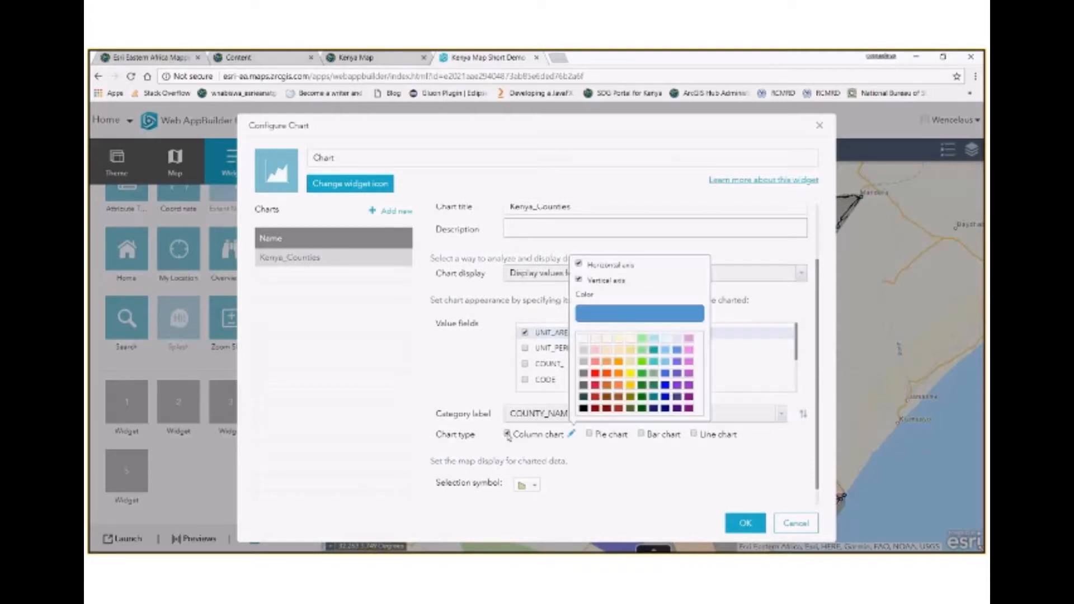
left_click(602, 467)
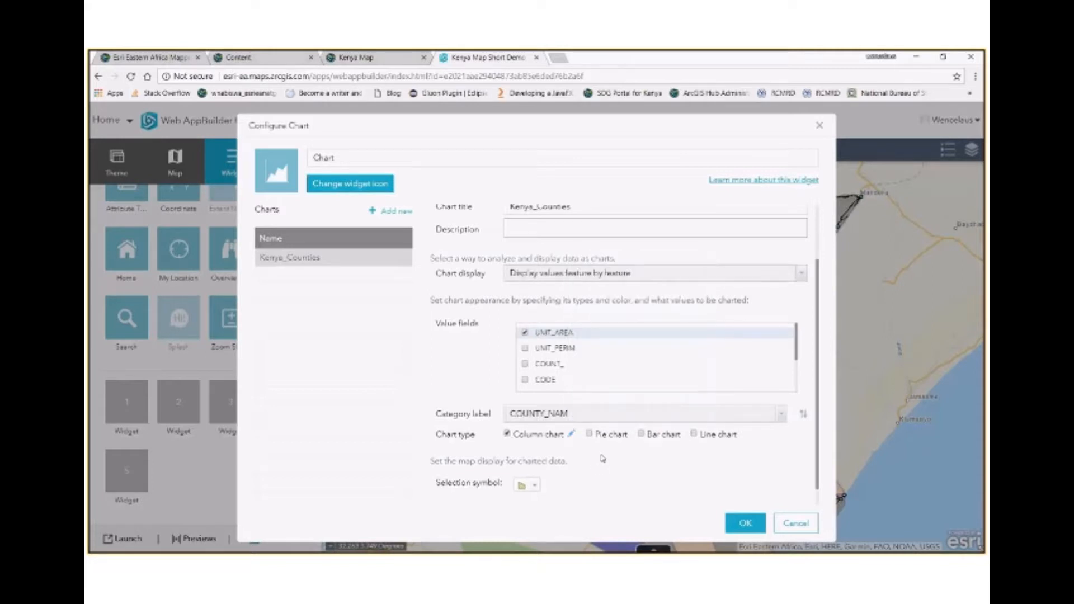
scroll(679, 470, "down", 1)
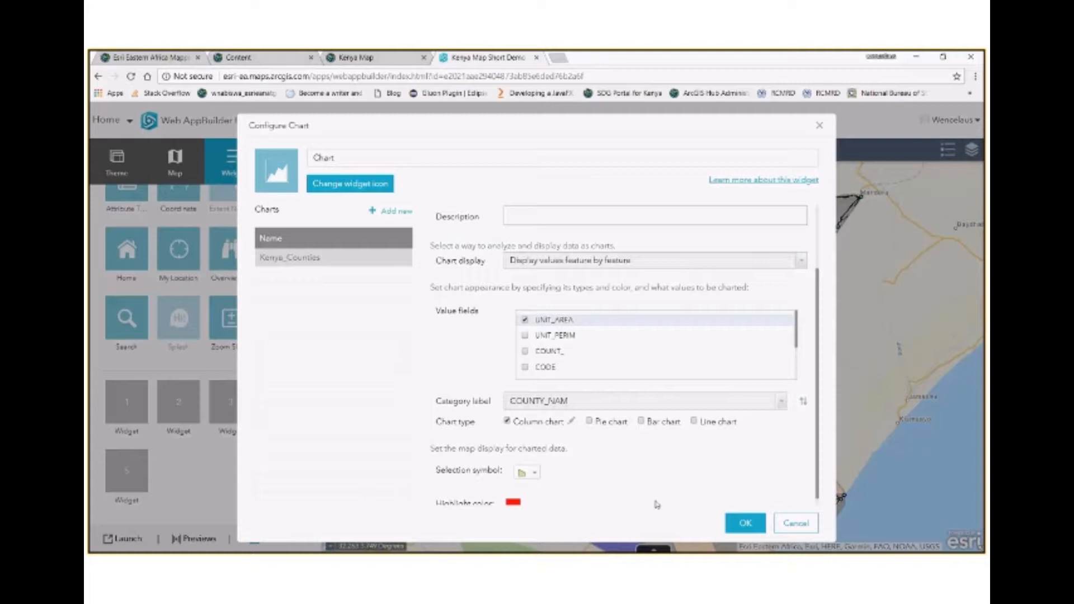
scroll(744, 466, "down", 1)
scroll(743, 464, "up", 3)
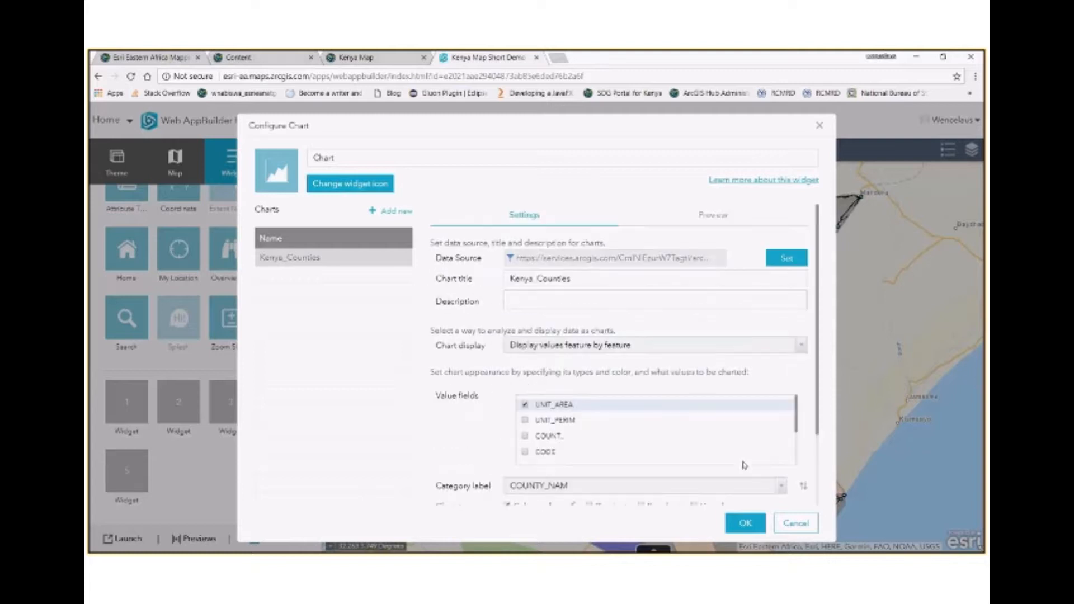
left_click(745, 523)
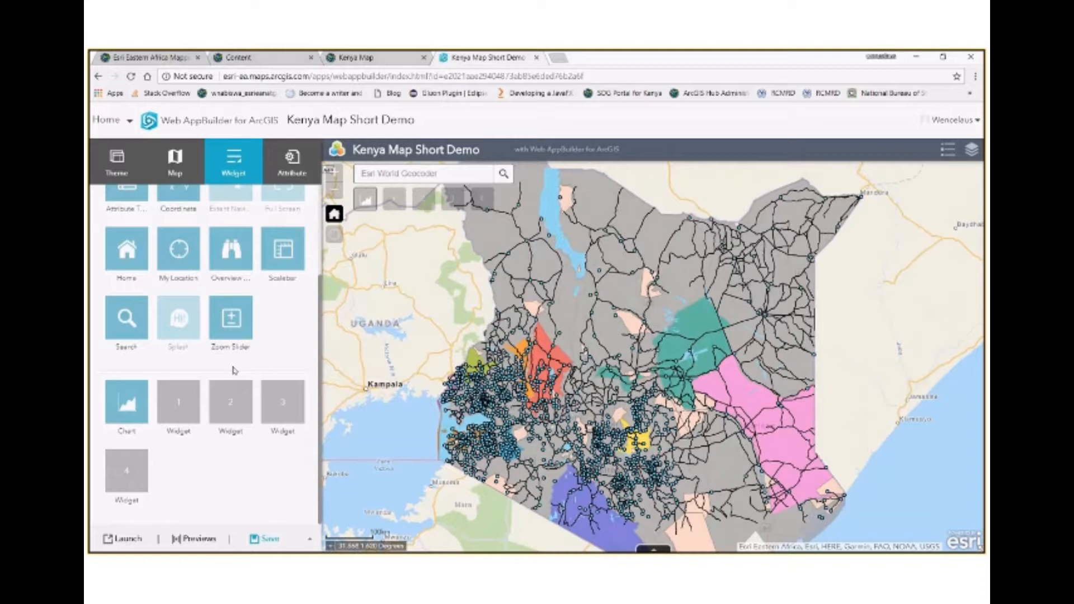
- Add the Basemap Gallery widget to the next empty placeholder with its default configuration
left_click(179, 402)
left_click(428, 227)
left_click(745, 523)
left_click(744, 523)
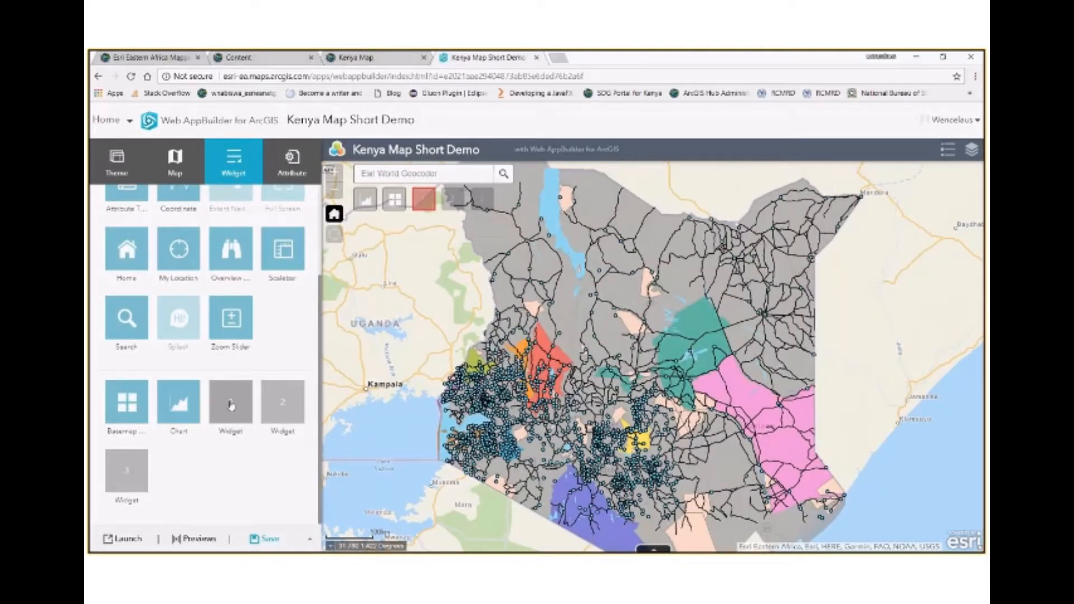
- Add the Measurement widget to the next empty placeholder, keeping the default units and all measurement tools
left_click(231, 403)
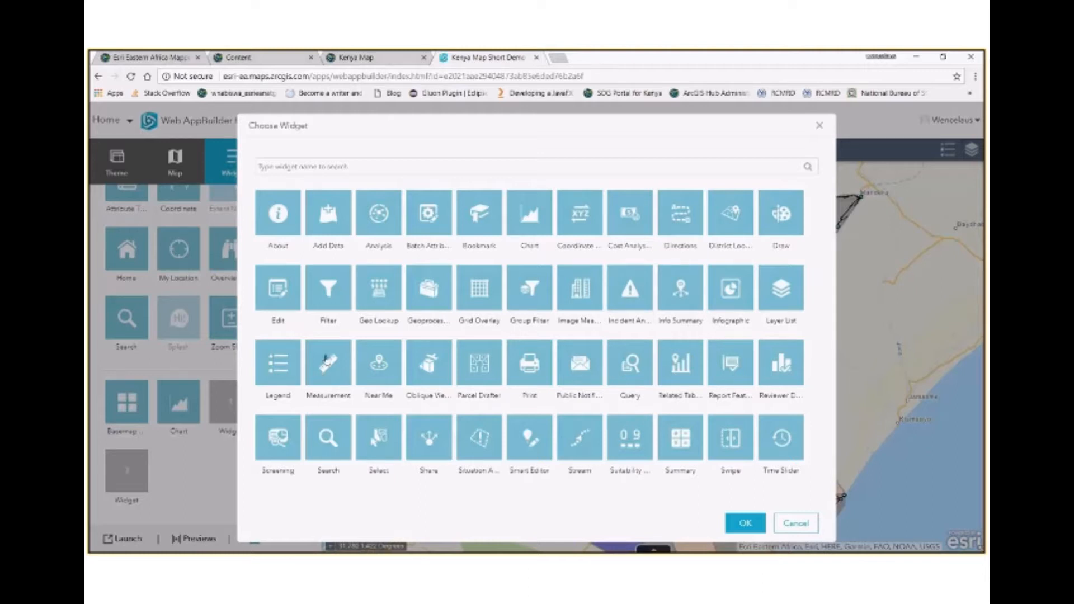
left_click(329, 373)
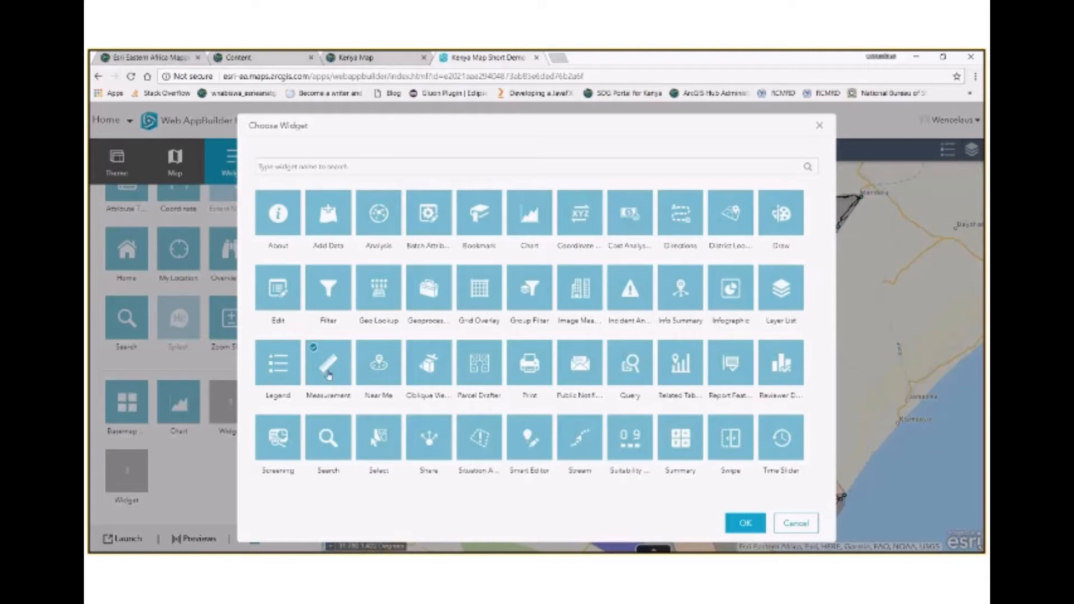
left_click(744, 523)
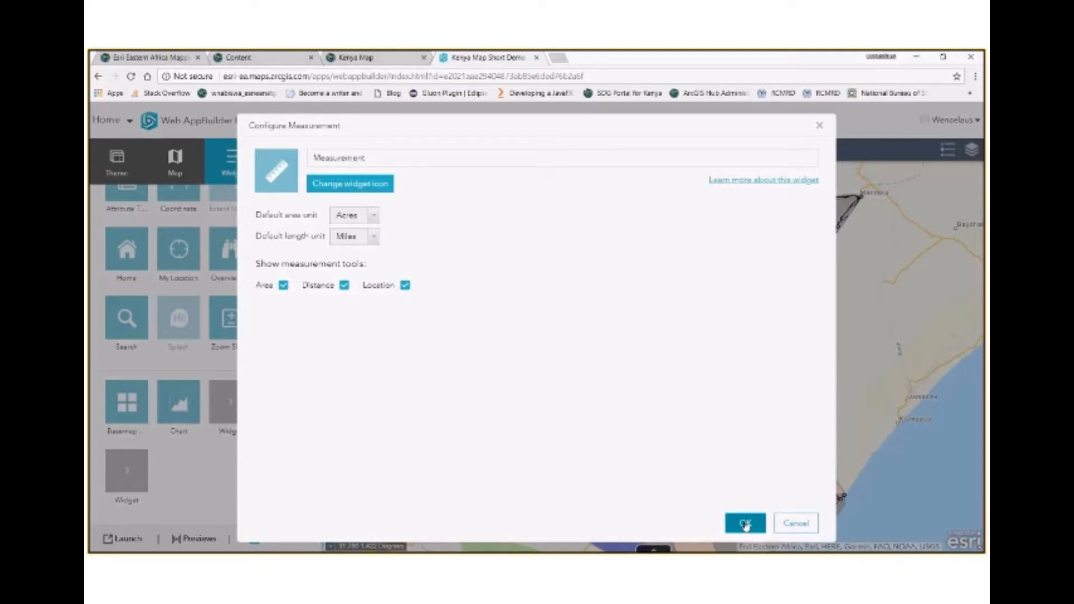
left_click(745, 524)
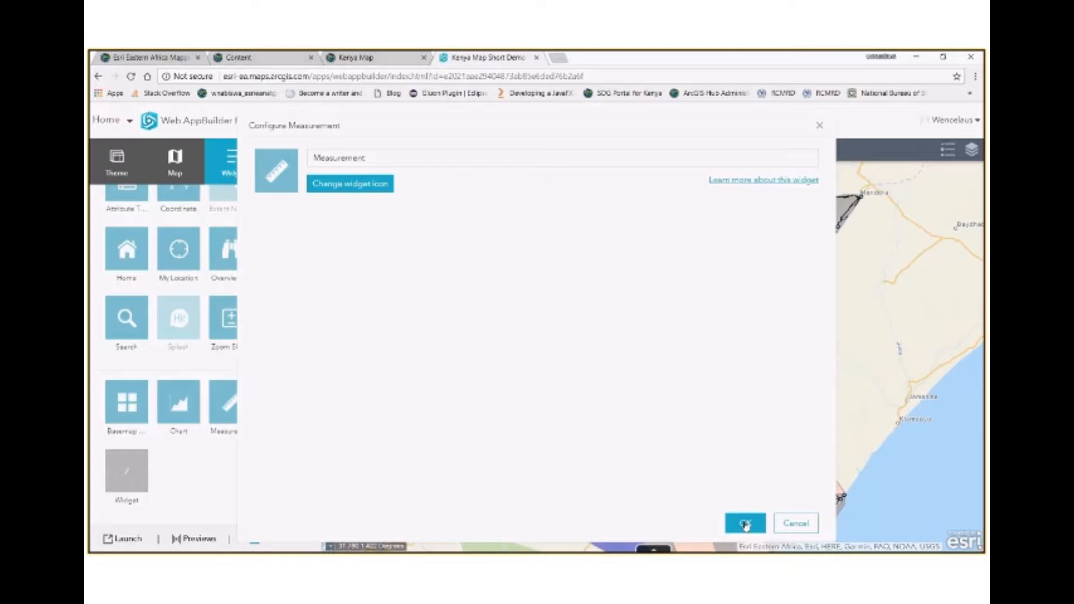
left_click(745, 523)
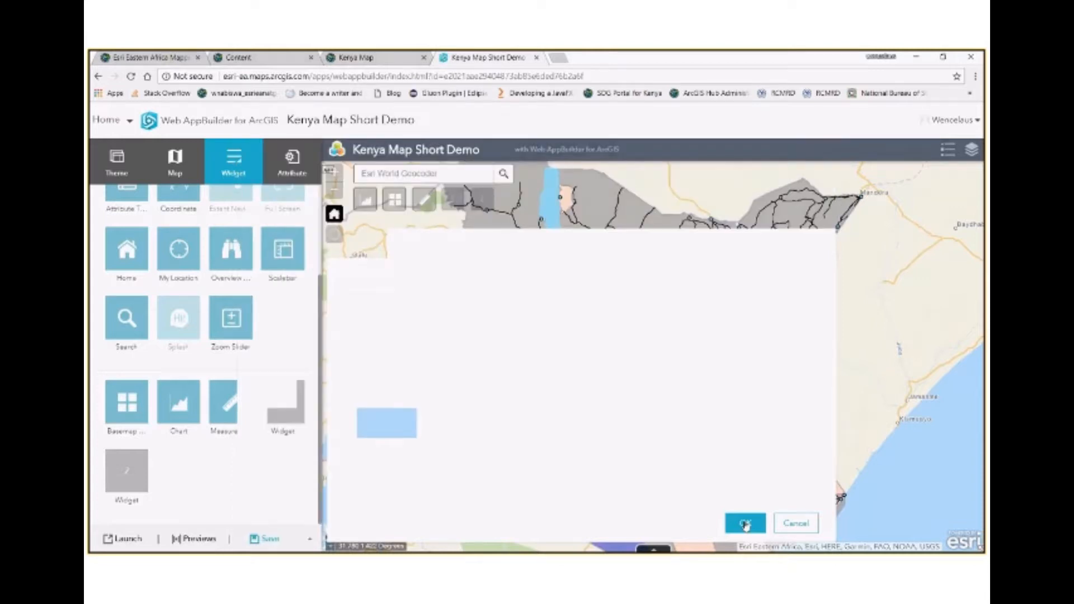
- Add the Bookmark widget to the next empty placeholder, keeping its default card display and bookmark options
left_click(280, 411)
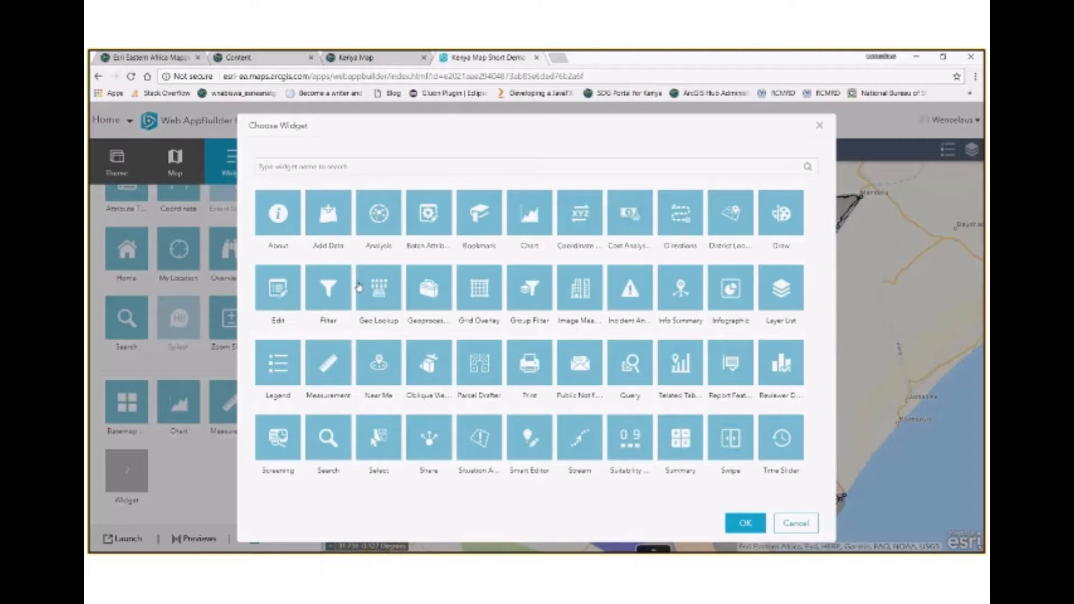
left_click(479, 217)
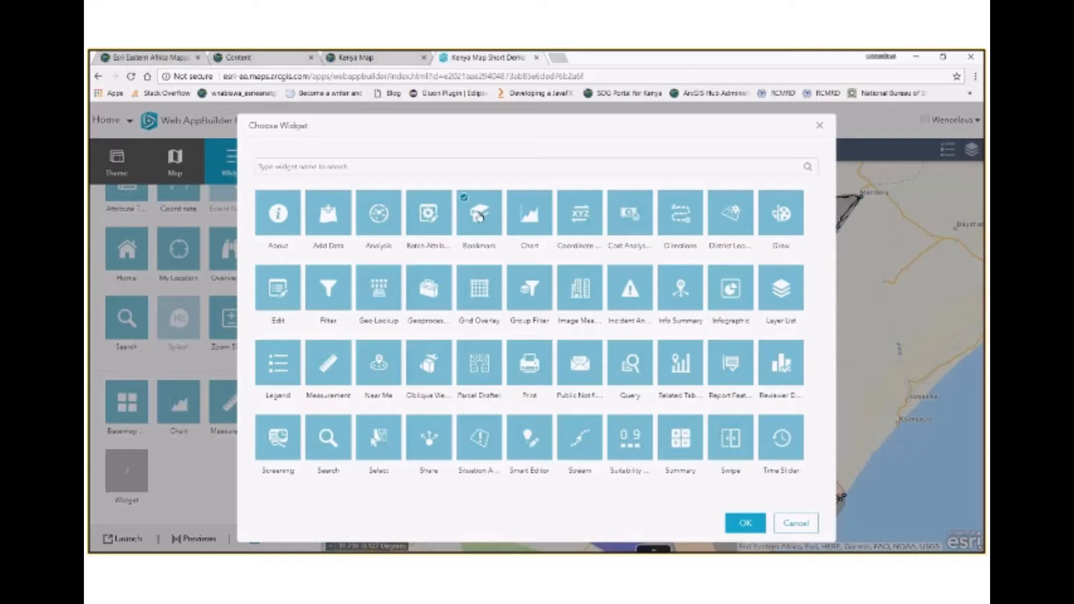
left_click(747, 524)
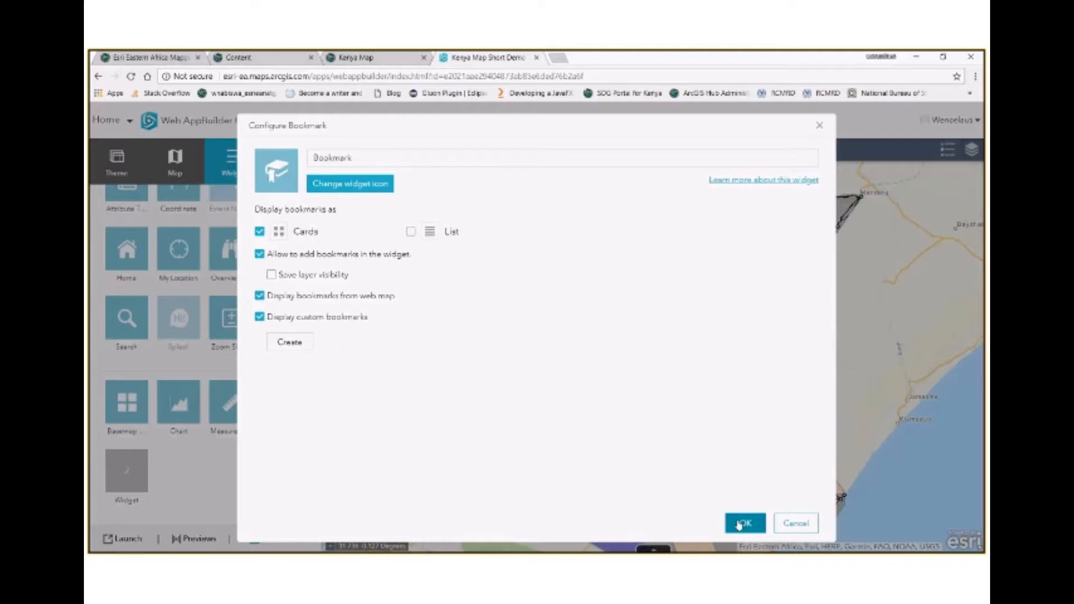
left_click(742, 523)
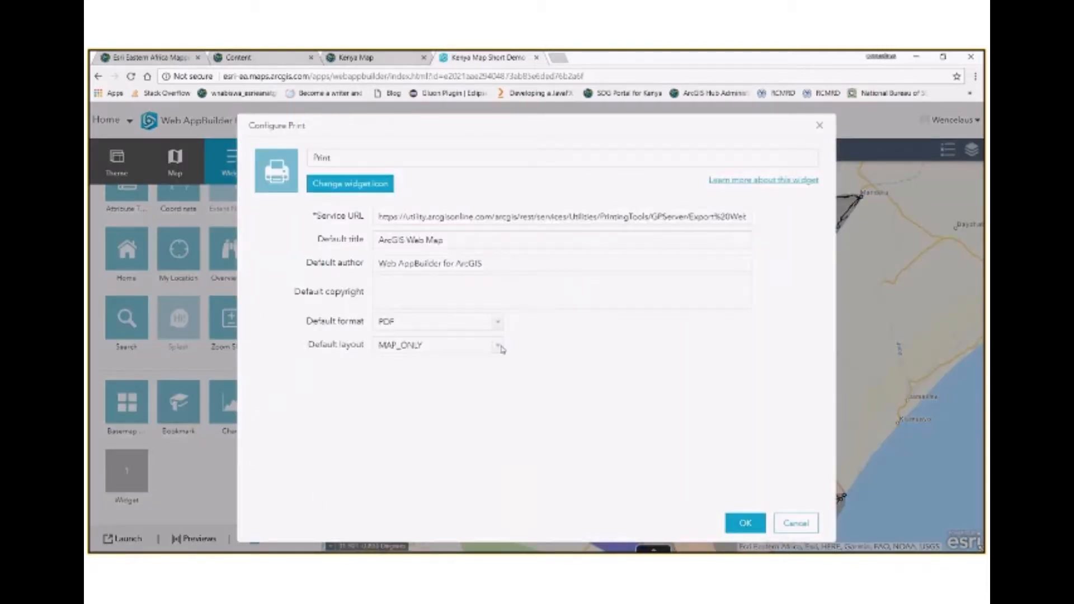
- Add the Print widget to the last placeholder with the default copyright Esri Eastern Africa, keeping PDF format and the MAP_ONLY layout
left_click(458, 292)
type("Esri Esri 4")
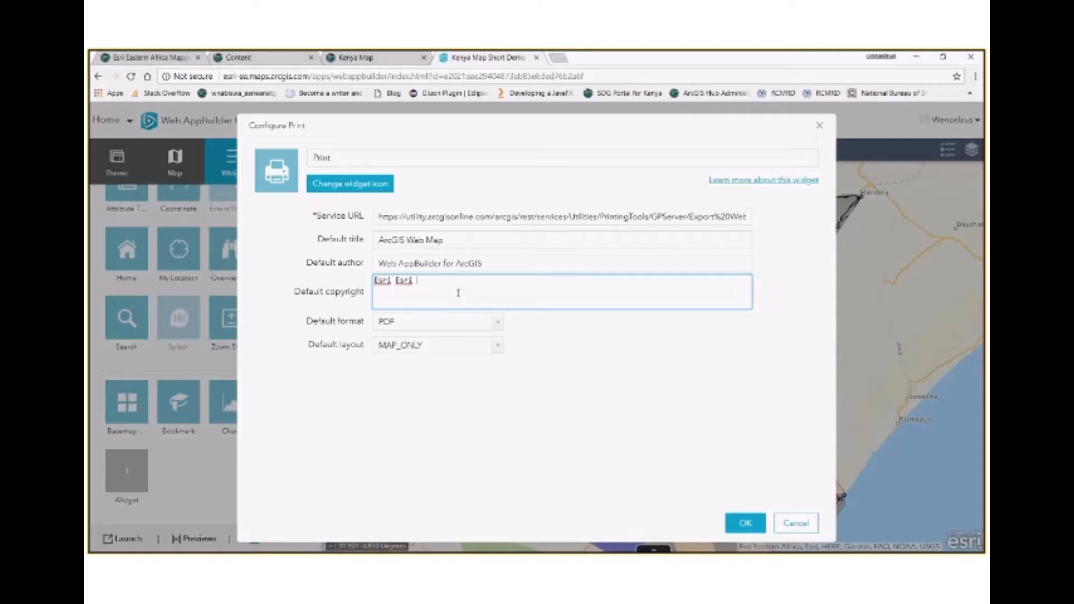
key("BackSpace")
key("BackSpace")
key("BackSpace")
key("BackSpace")
key("BackSpace")
type("d")
type("stern Africa")
left_click(629, 412)
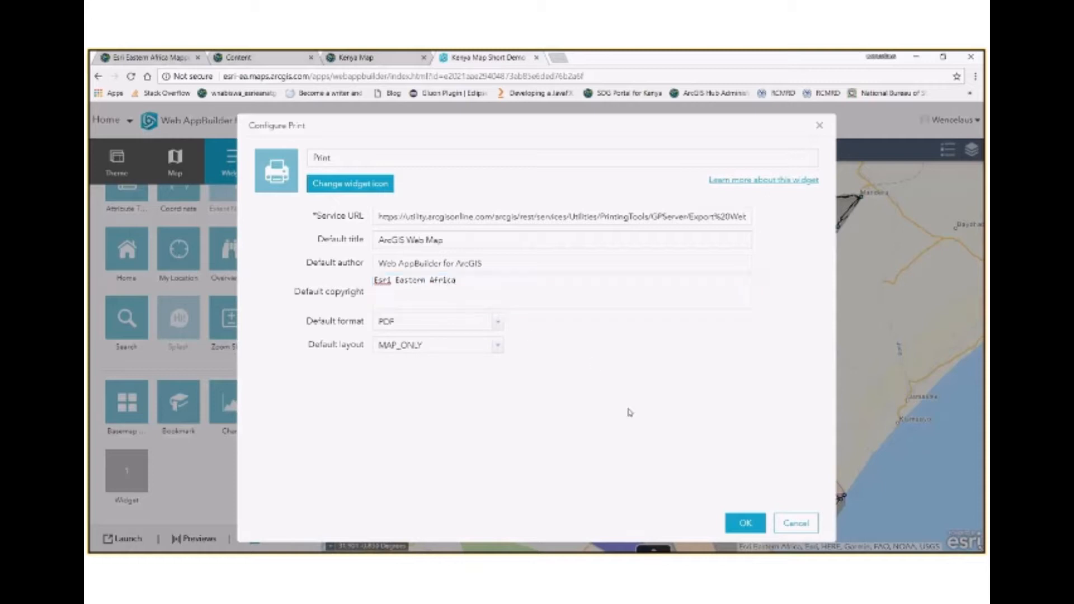
left_click(744, 524)
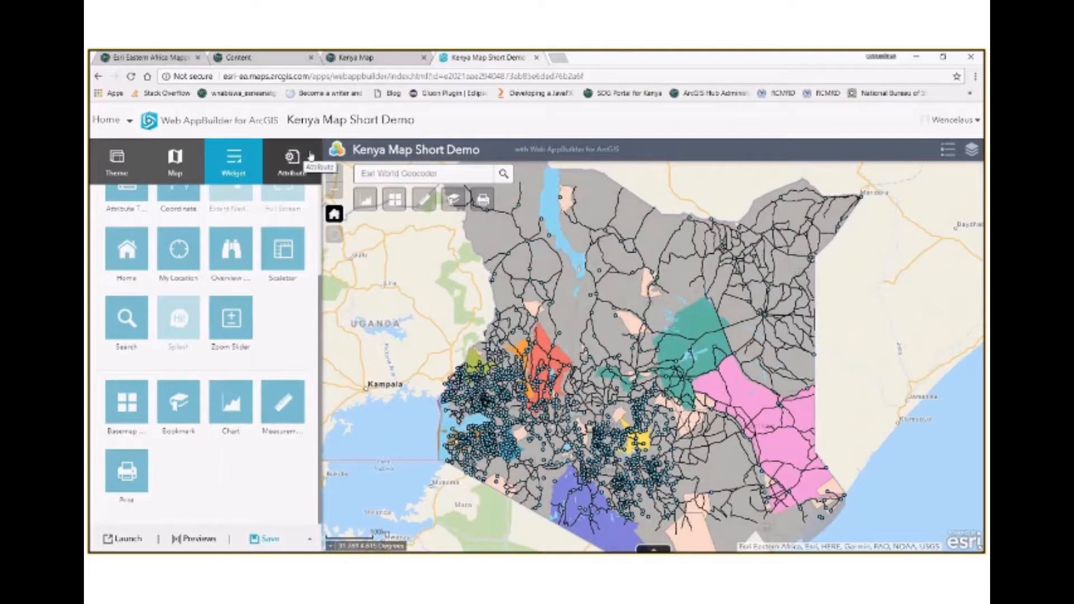
- Examine the app's branding attributes and the source options for its logo
left_click(311, 156)
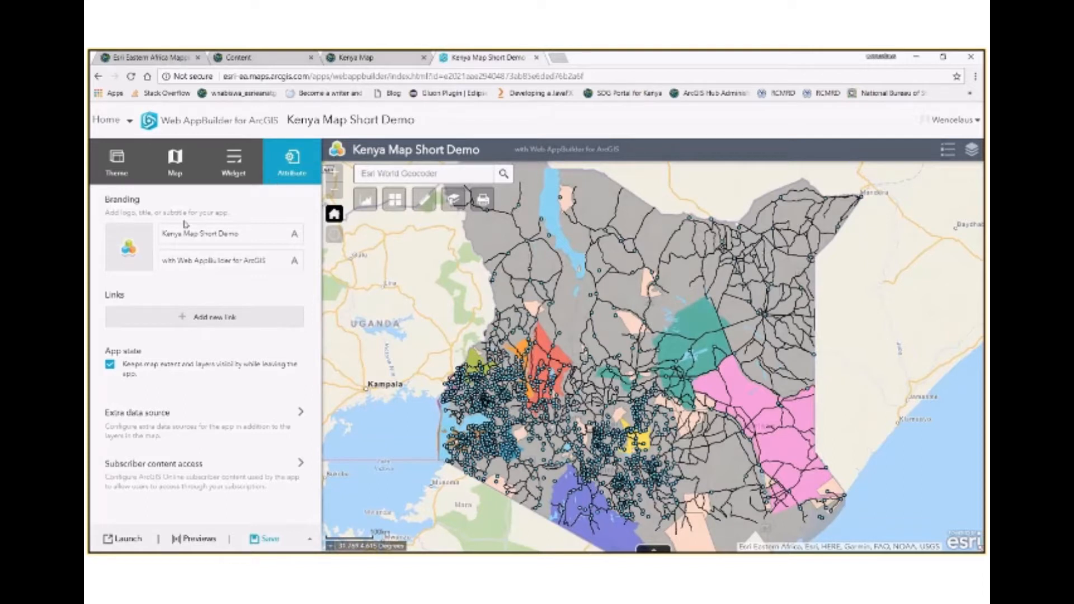
left_click(130, 251)
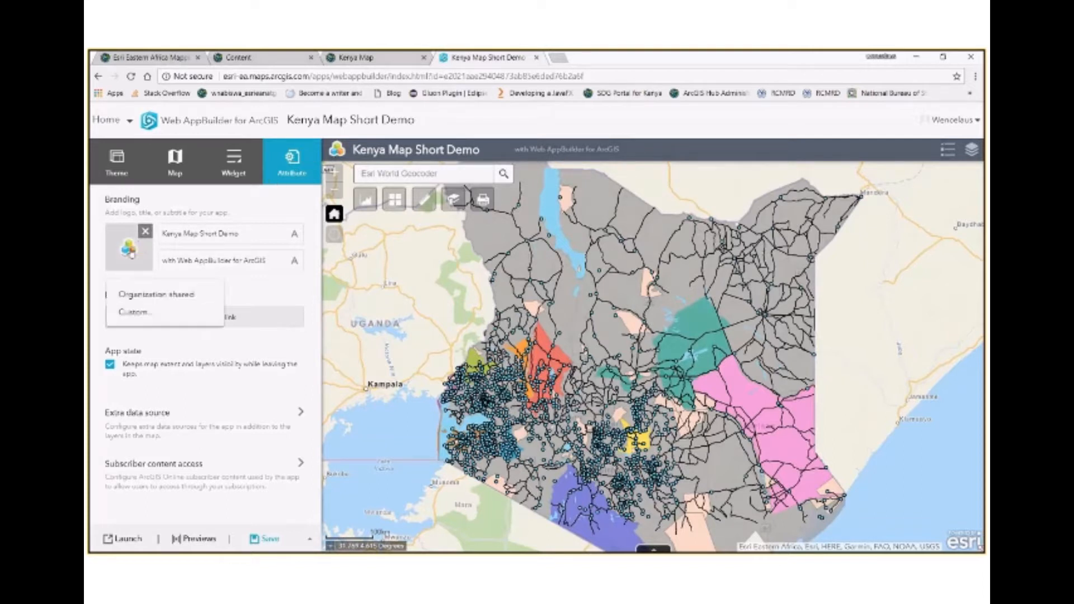
mouse_move(146, 266)
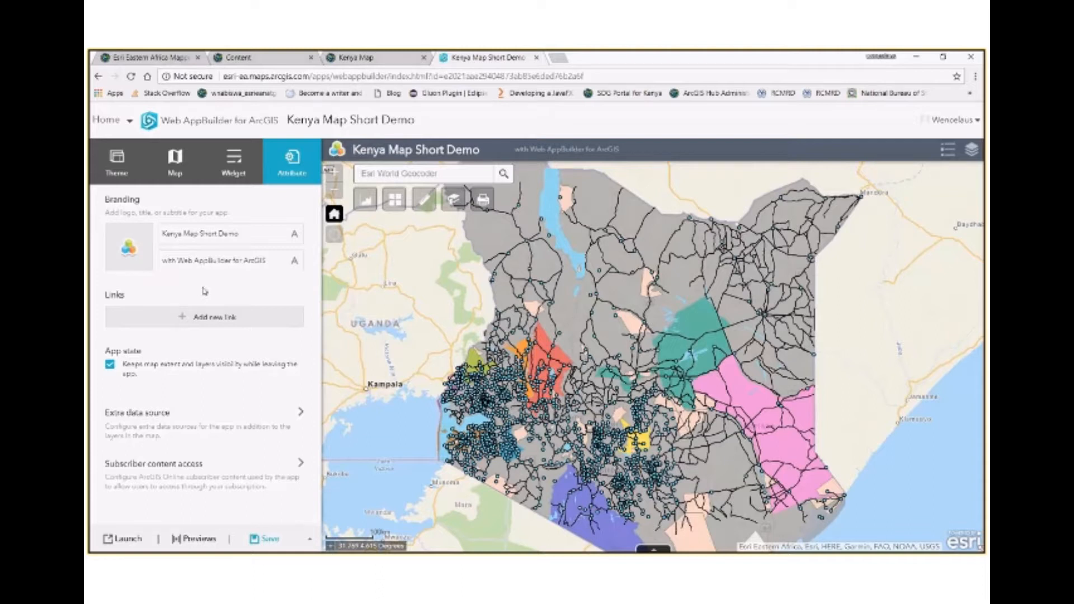
left_click(123, 247)
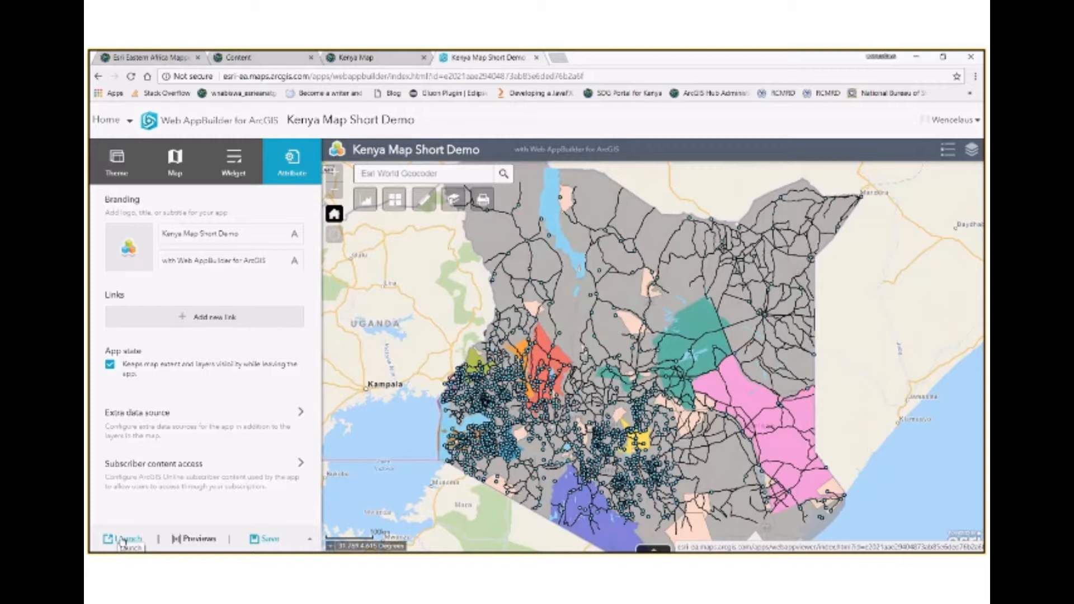
- Launch the finished Kenya Map Short Demo app in its own browser tab and reload it
left_click(122, 540)
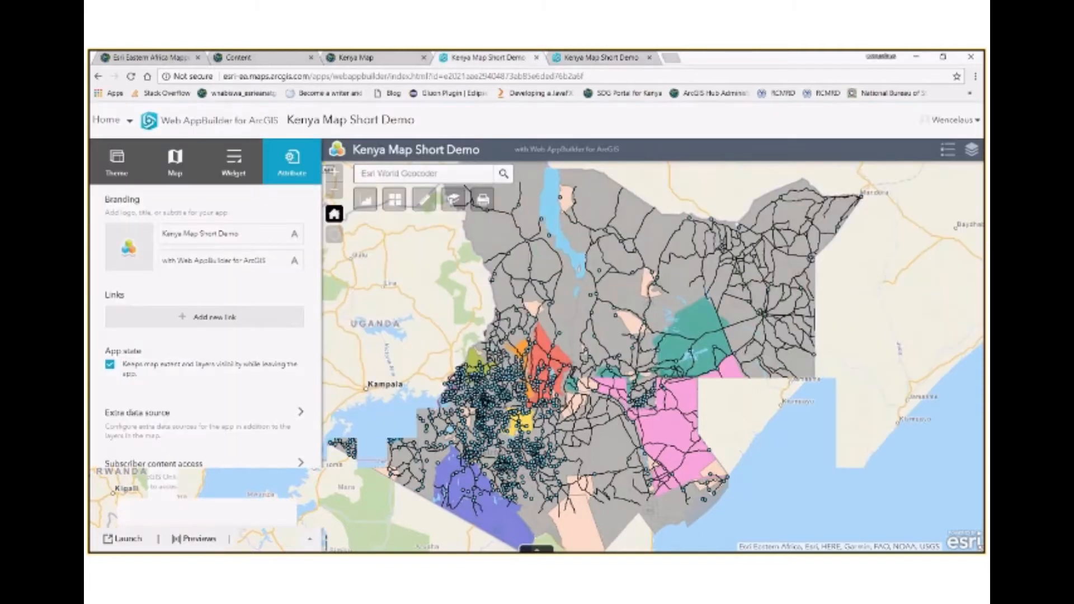
left_click(131, 76)
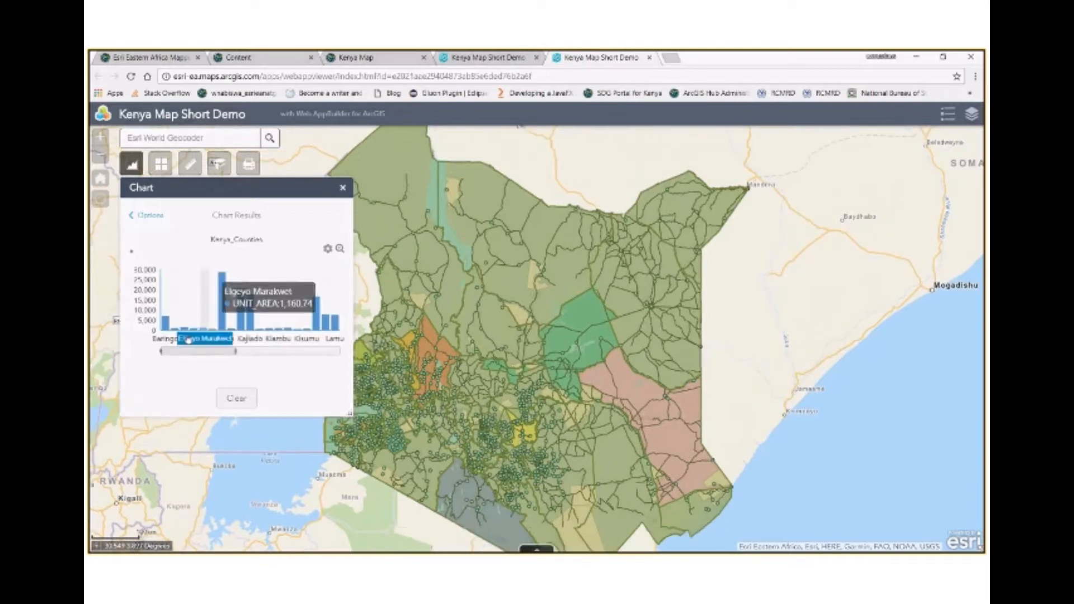
- Examine individual counties' UNIT_AREA columns in the Kenya_Counties chart, including Isiolo and Garissa, and close the chart
mouse_move(167, 330)
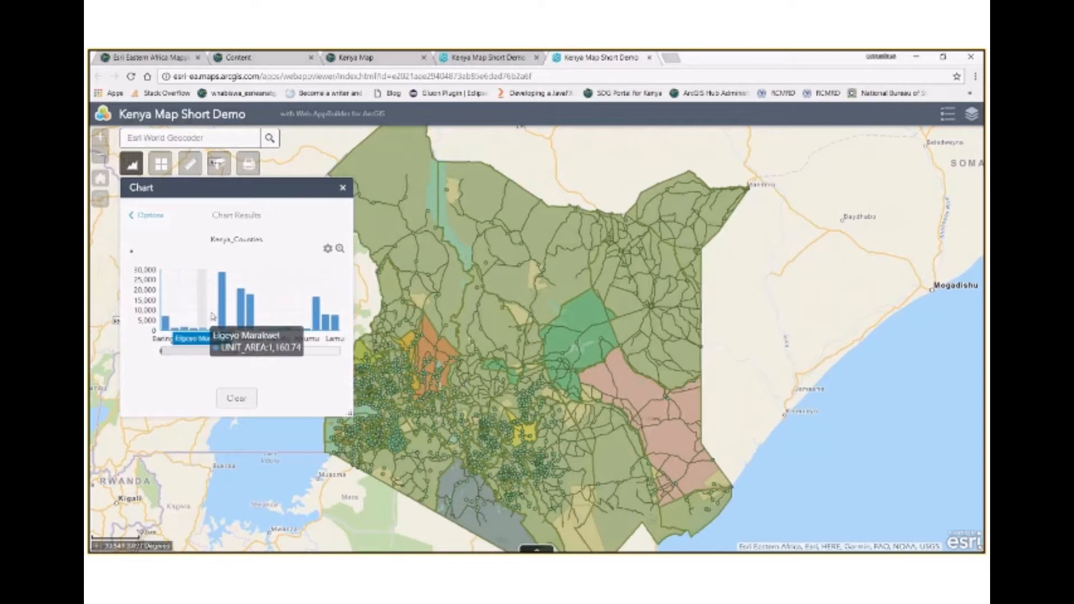
mouse_move(227, 318)
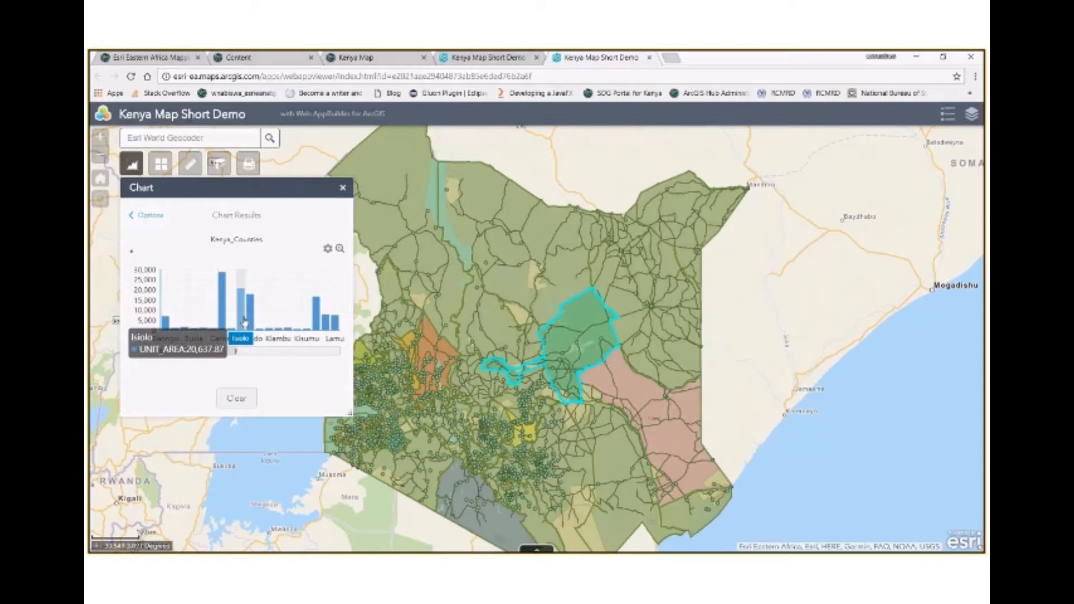
mouse_move(316, 326)
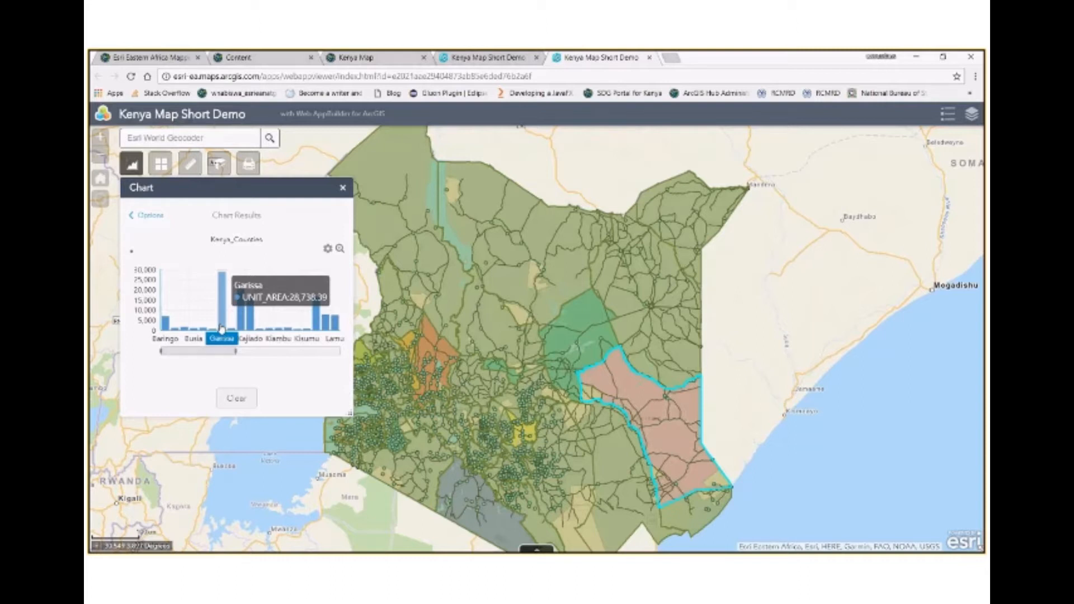
left_click(343, 189)
- Switch the app's basemap to National Geographic using the Basemap Gallery
left_click(162, 166)
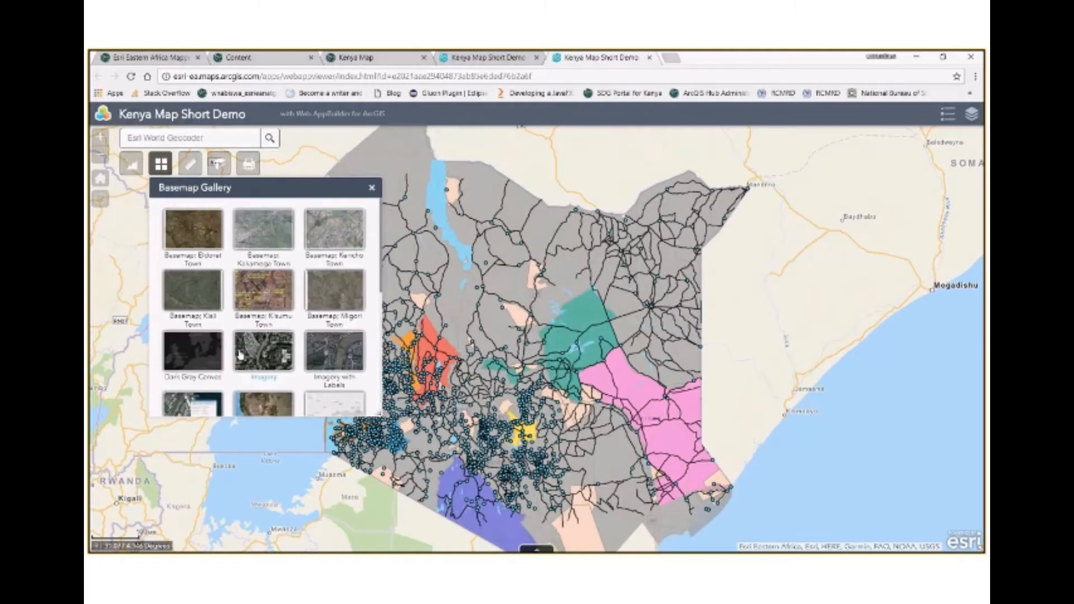
scroll(239, 355, "down", 1)
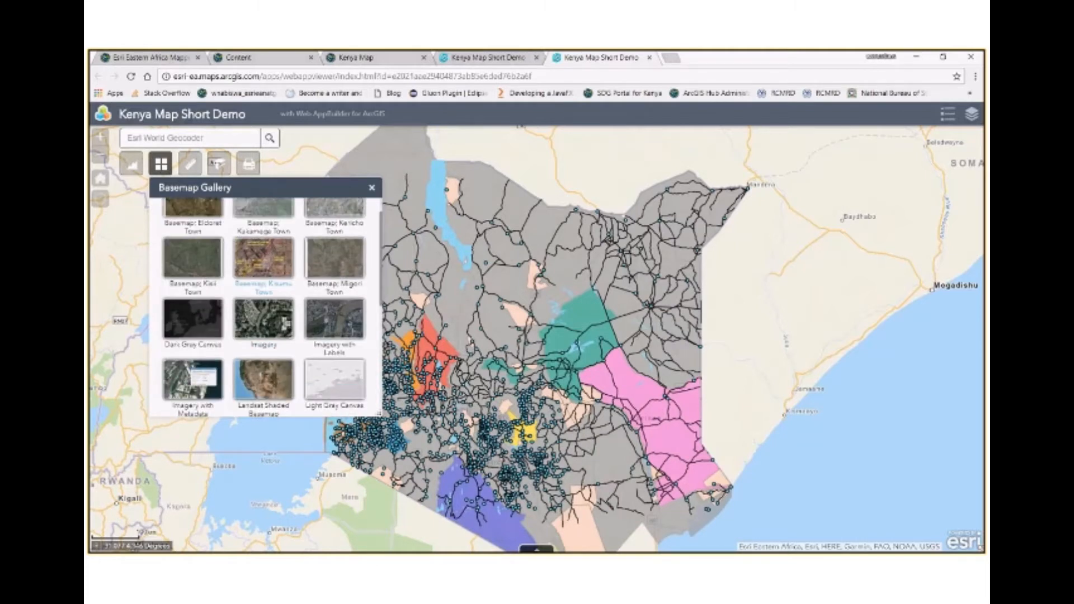
scroll(245, 319, "down", 2)
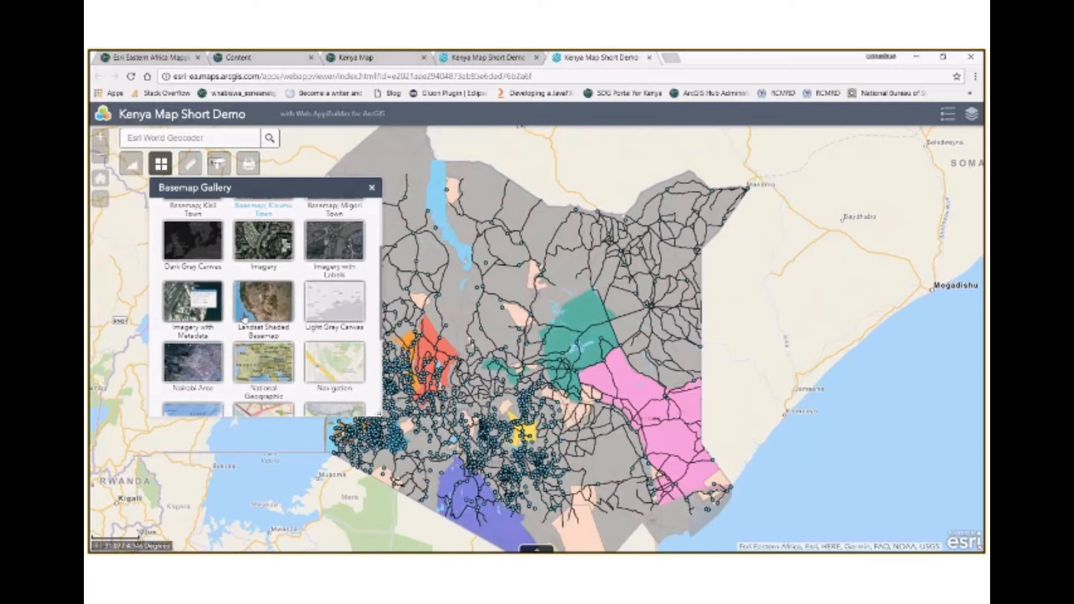
scroll(245, 319, "down", 2)
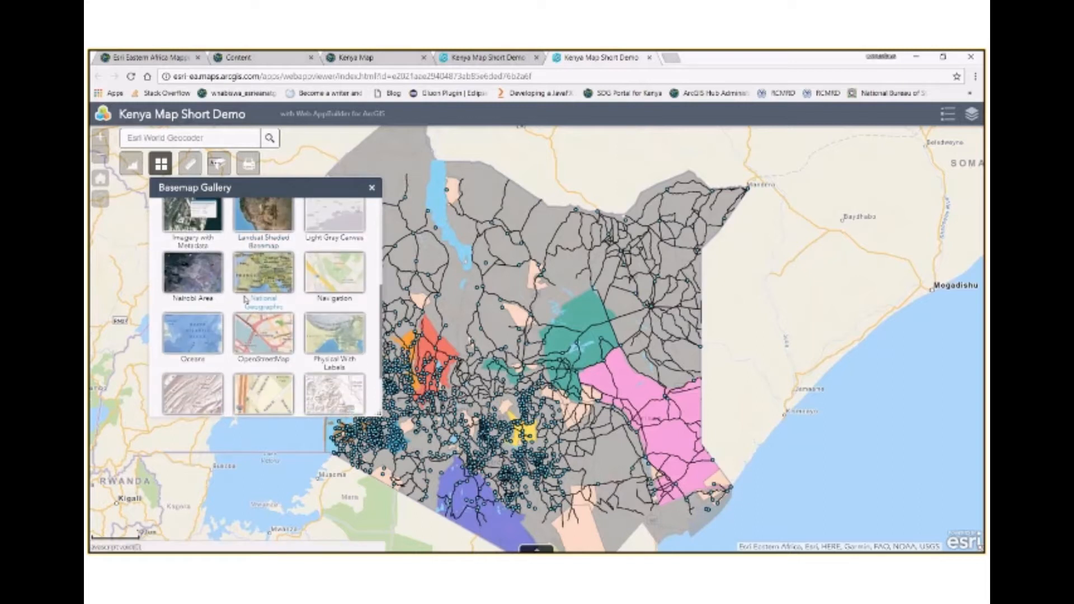
scroll(279, 271, "down", 1)
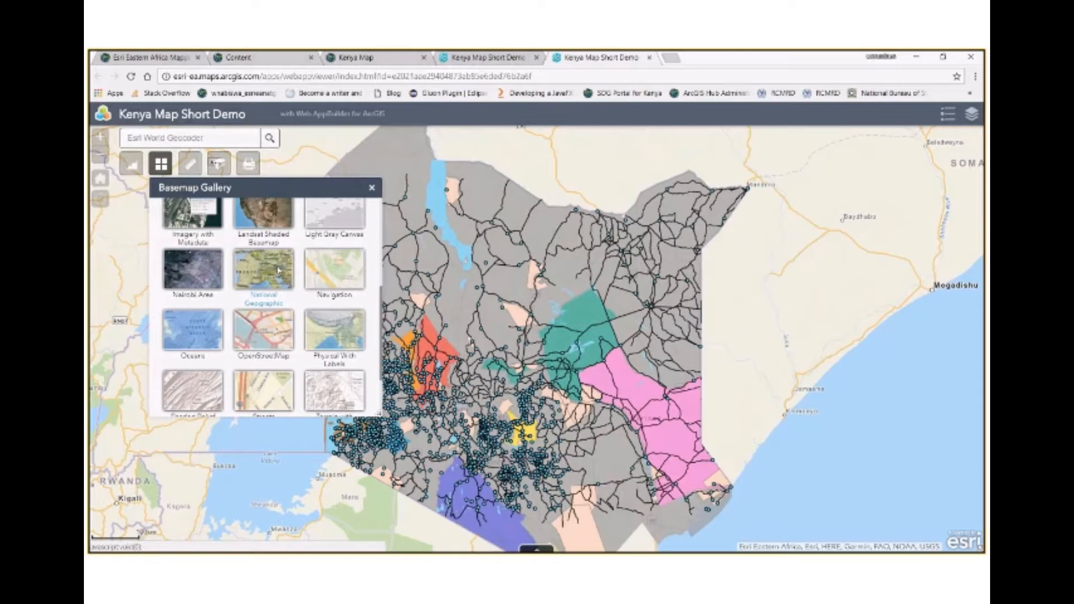
left_click(279, 270)
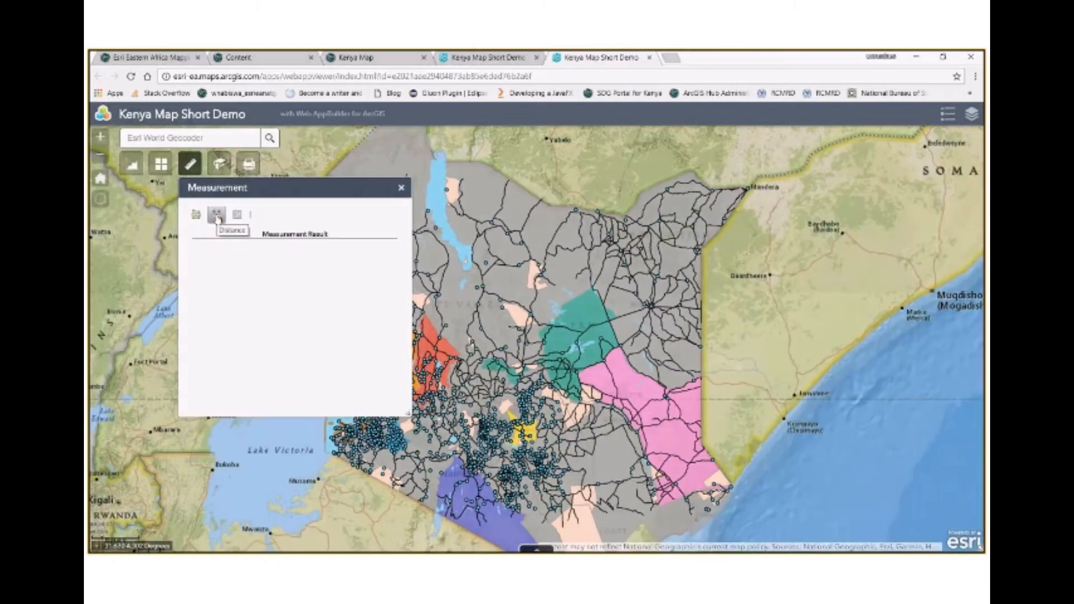
- Measure the area of the pink Garissa county in acres by tracing its boundary
left_click(196, 214)
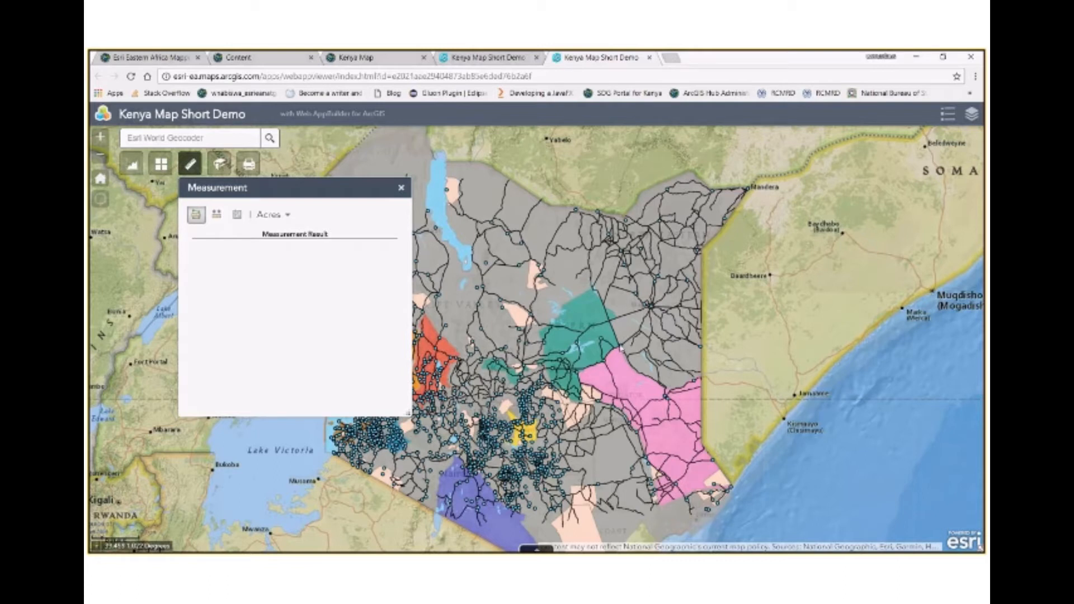
left_click(620, 348)
left_click(639, 378)
left_click(669, 391)
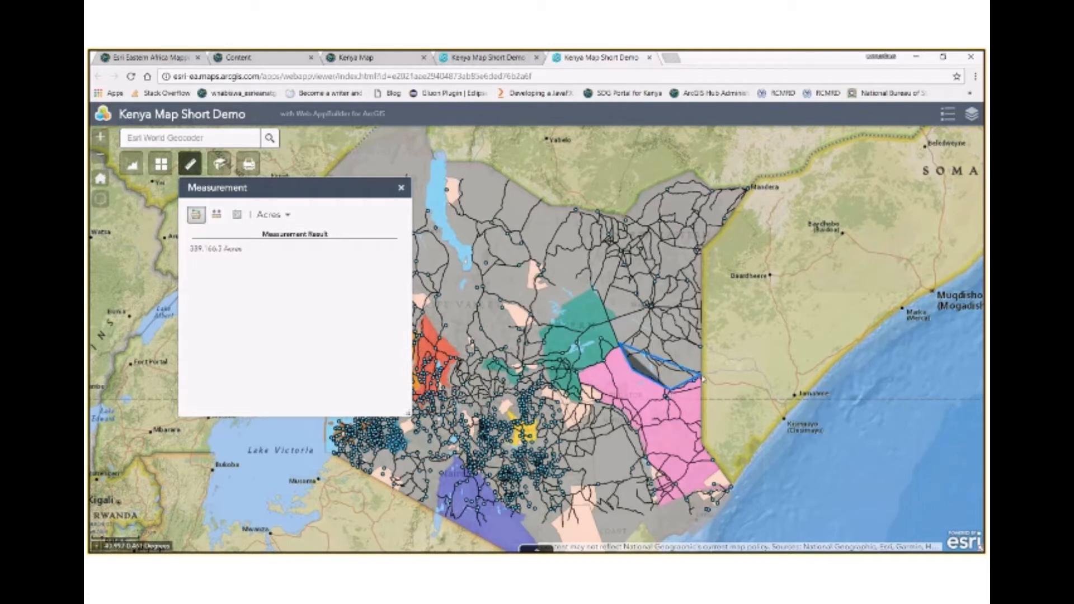
left_click(703, 378)
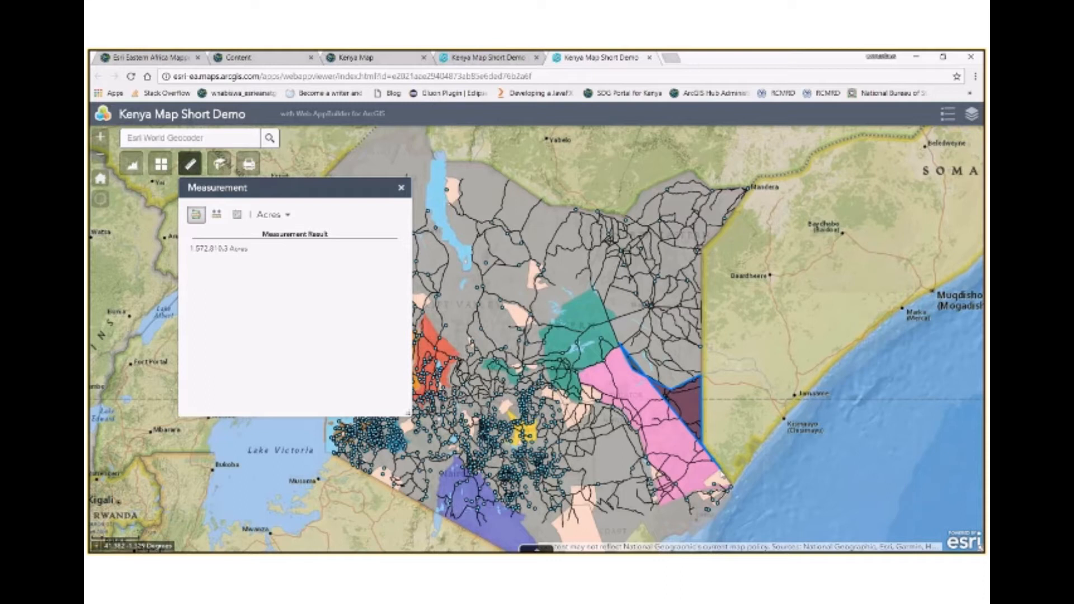
left_click(718, 465)
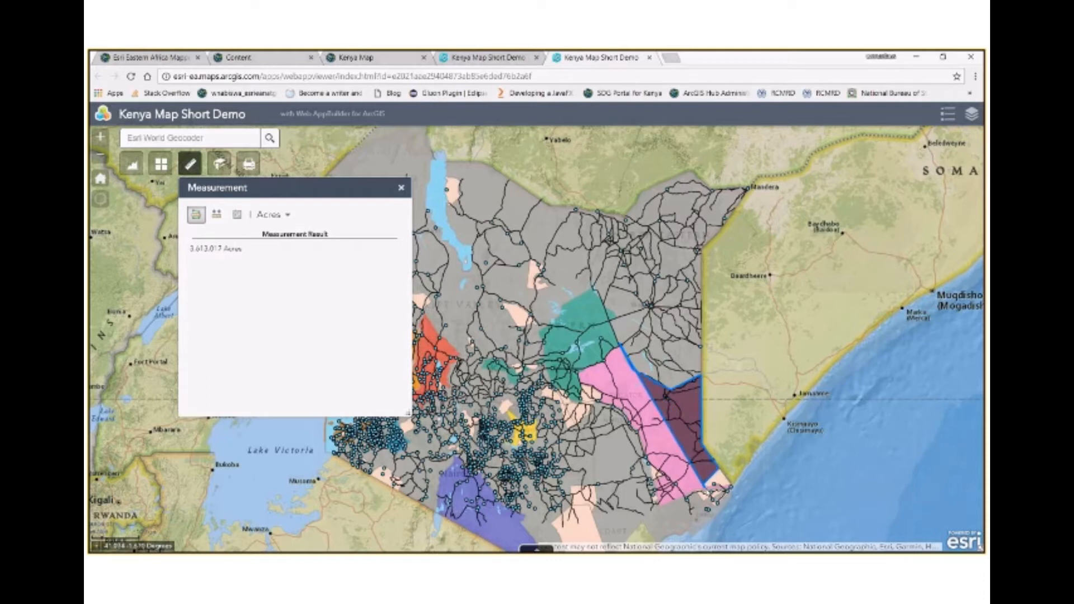
left_click(660, 500)
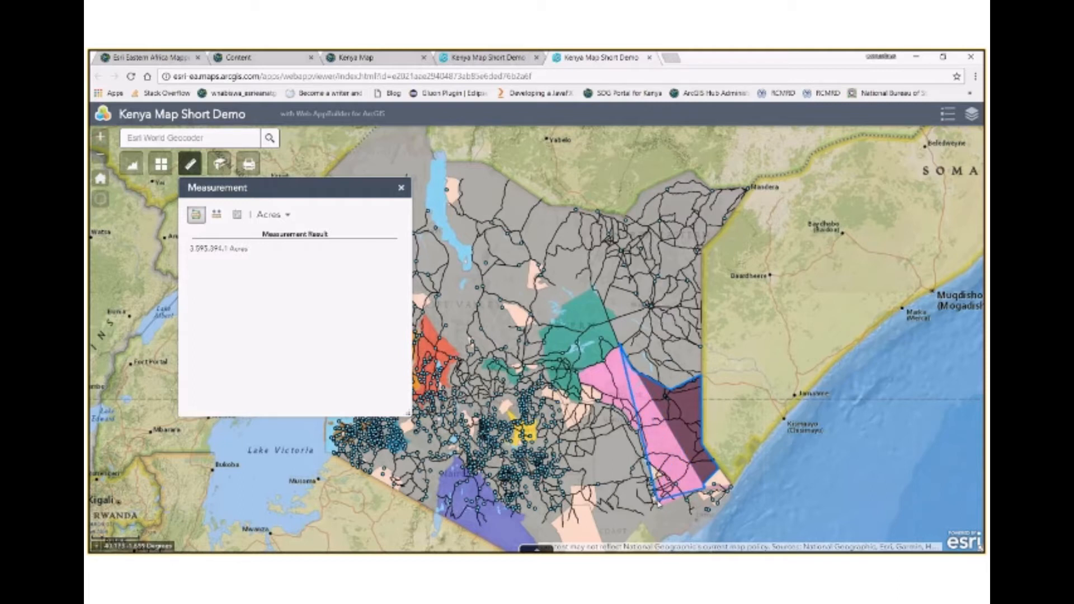
left_click(600, 402)
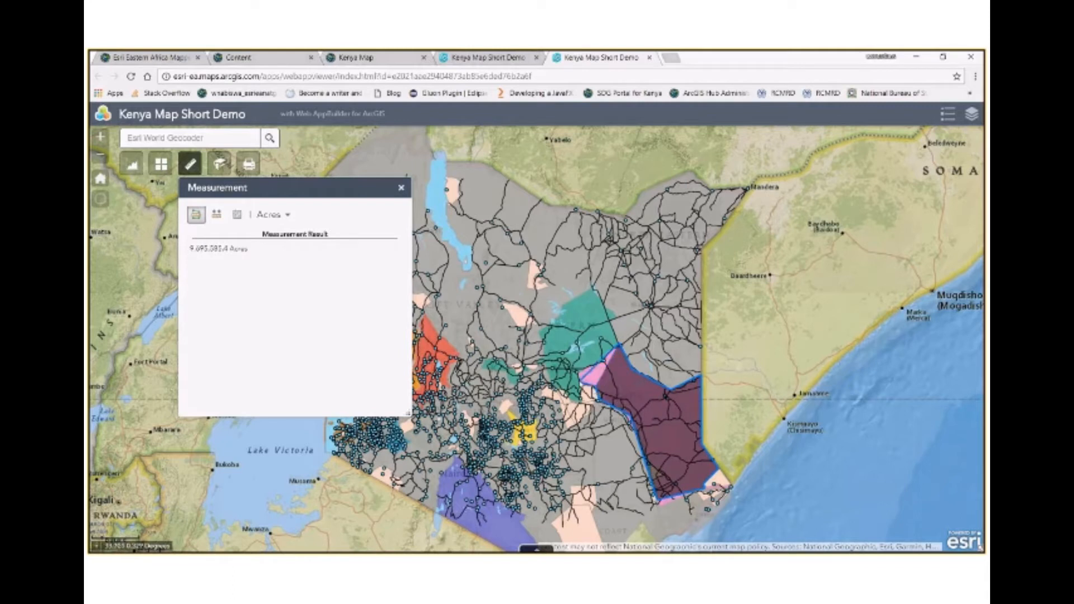
left_click(581, 380)
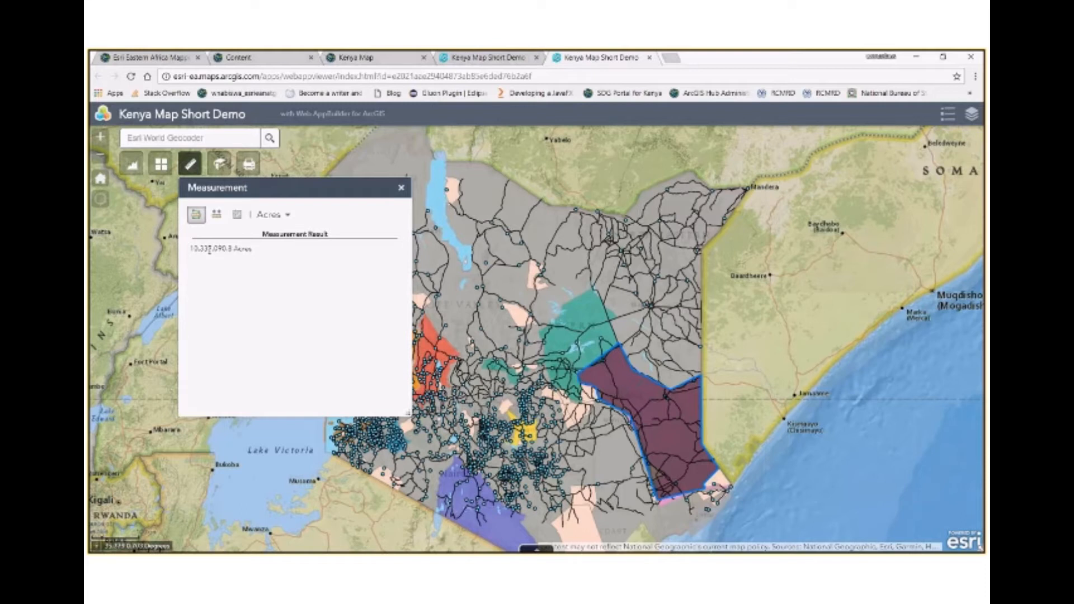
- Measure the distance in miles from the northern tip of Lake Turkana to Garissa's eastern border, clear it and close the Measurement widget
left_click(217, 216)
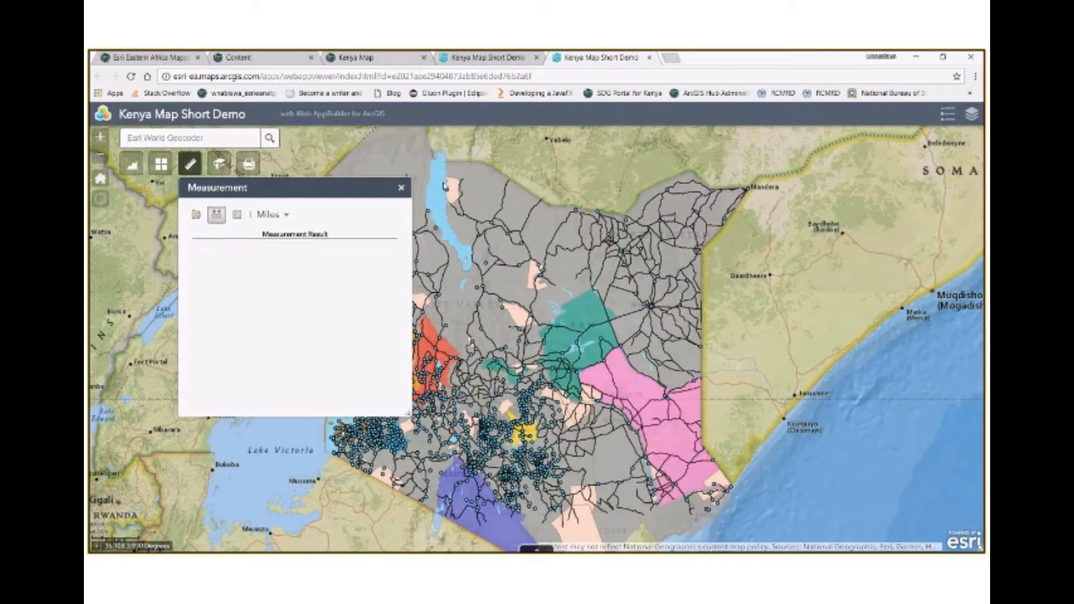
left_click(445, 159)
double_click(703, 442)
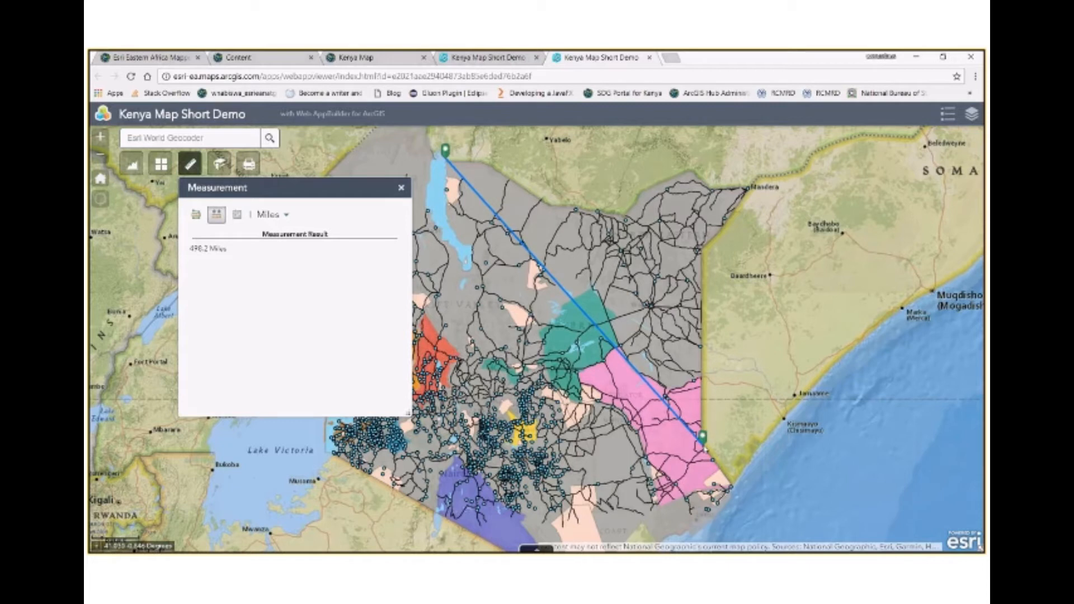
left_click(218, 222)
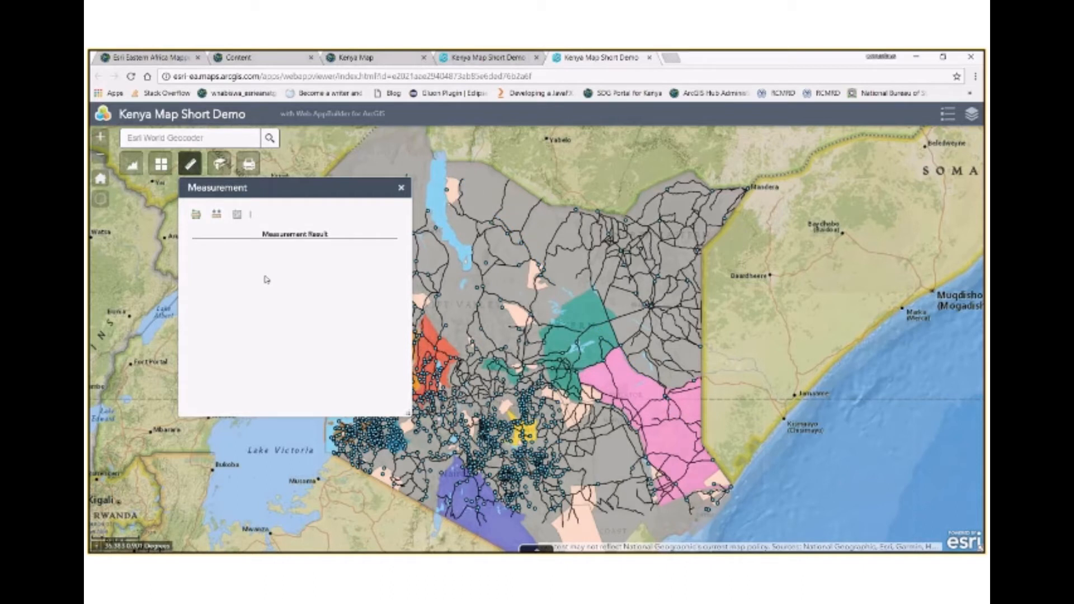
left_click(401, 189)
- Search for Esri Eastern Africa in Nairobi, examine the area around the located place, and clear the search
left_click(220, 168)
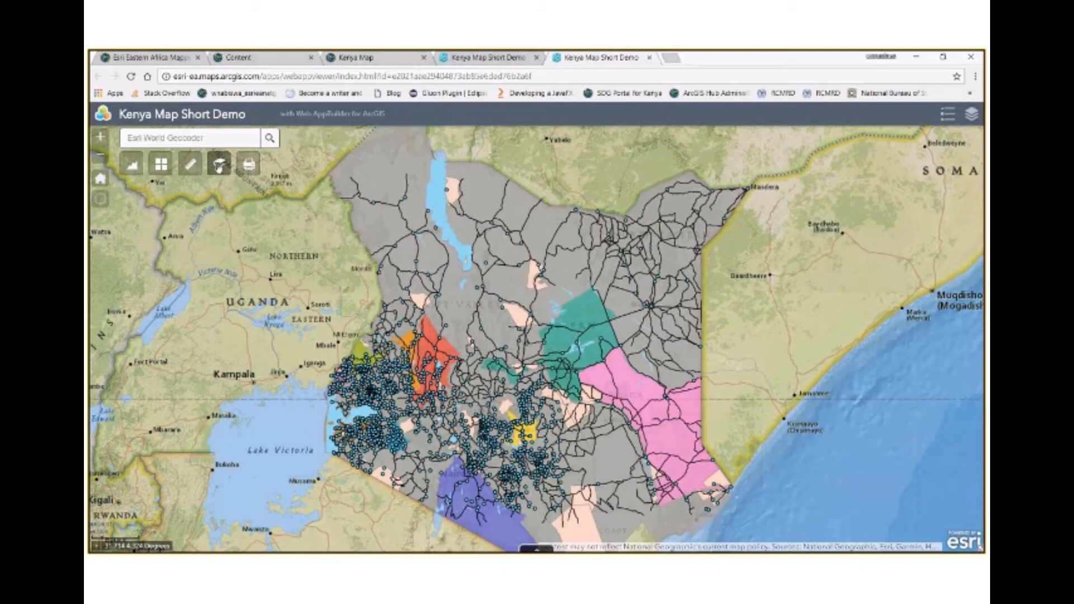
left_click(213, 138)
type("Esri Eas")
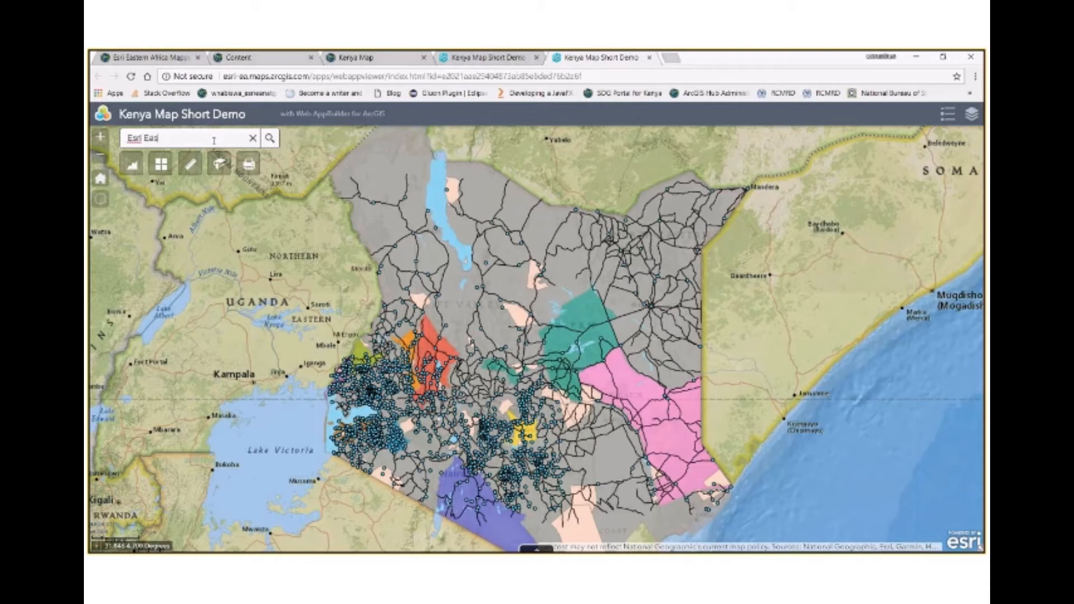
type("tern")
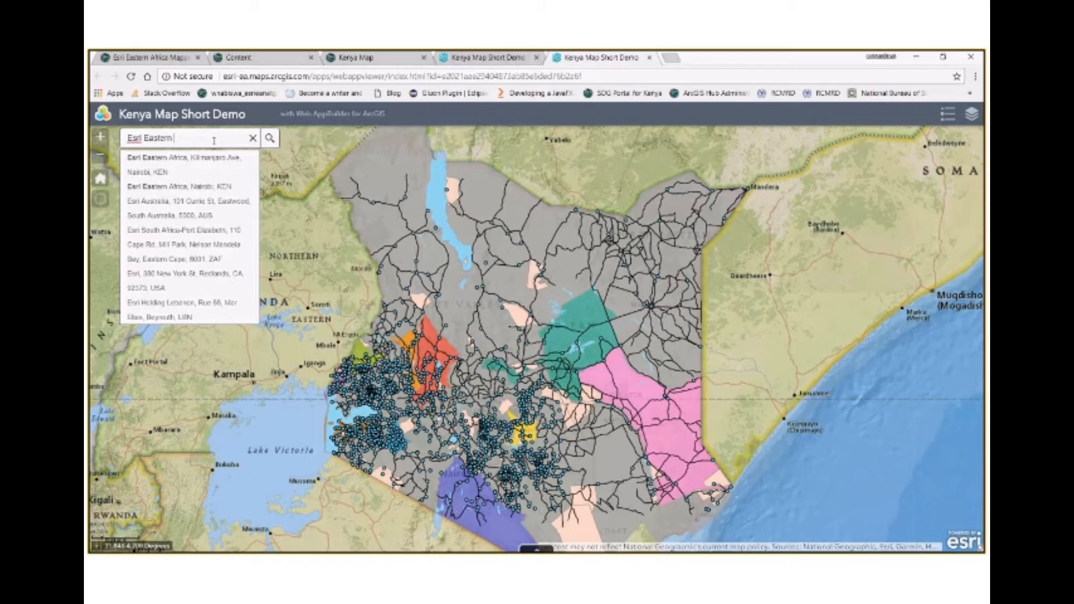
left_click(205, 159)
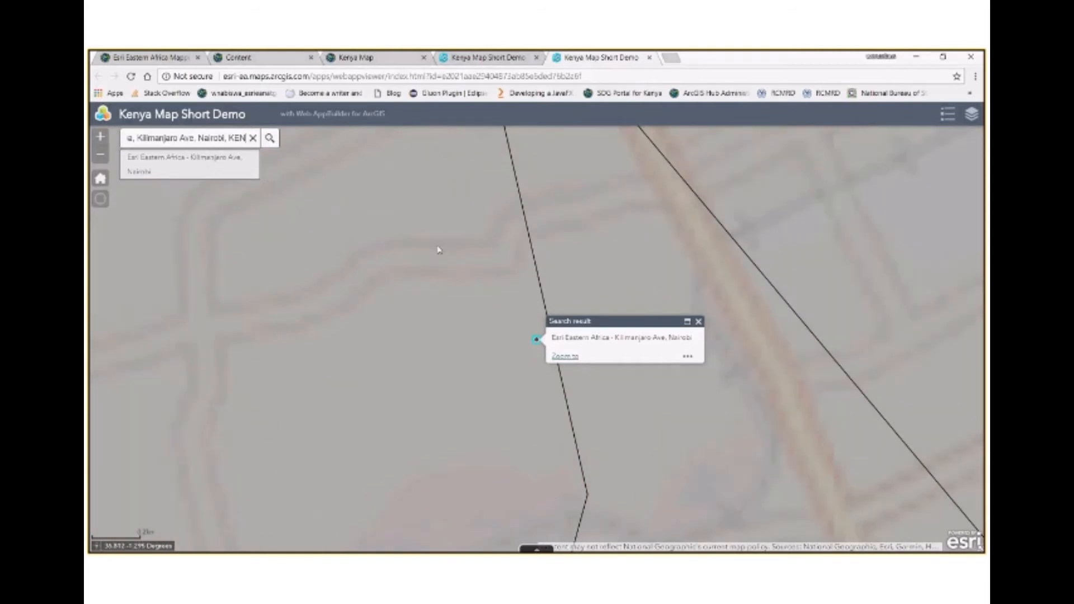
scroll(439, 250, "down", 1)
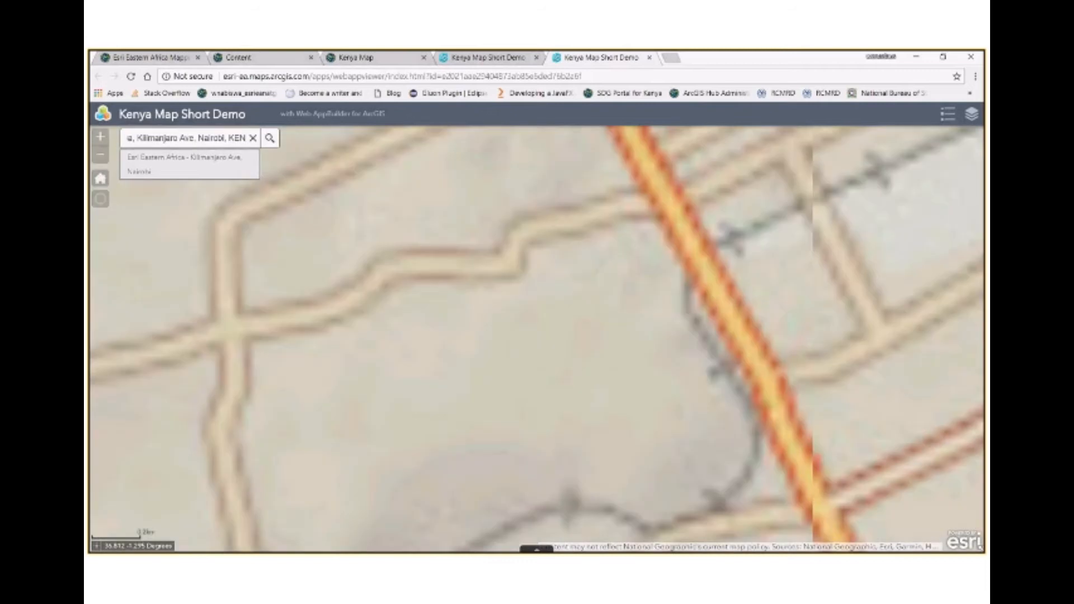
scroll(561, 346, "down", 1)
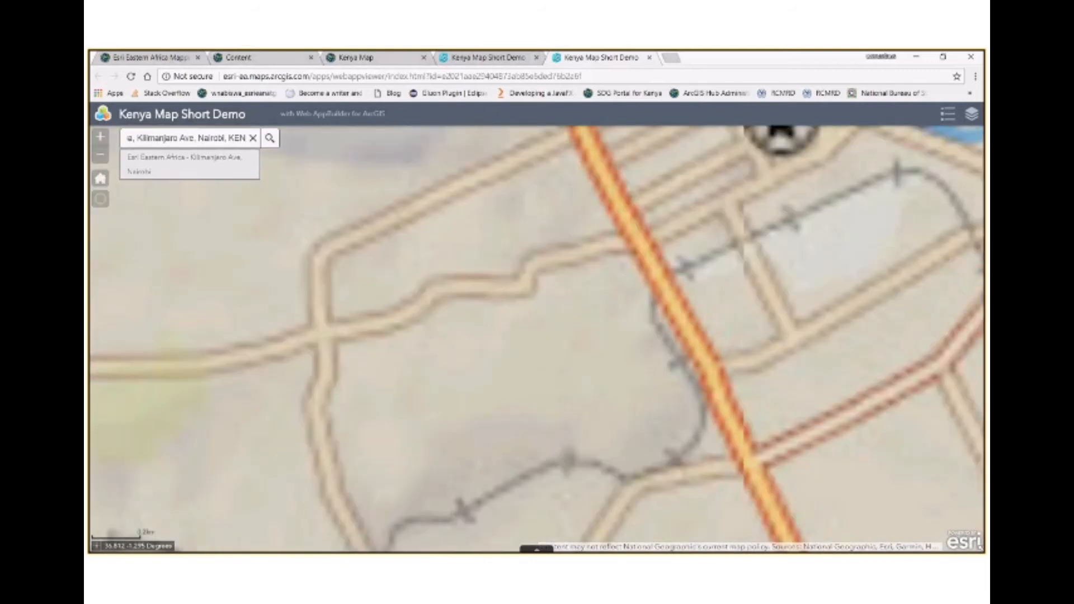
scroll(562, 313, "down", 1)
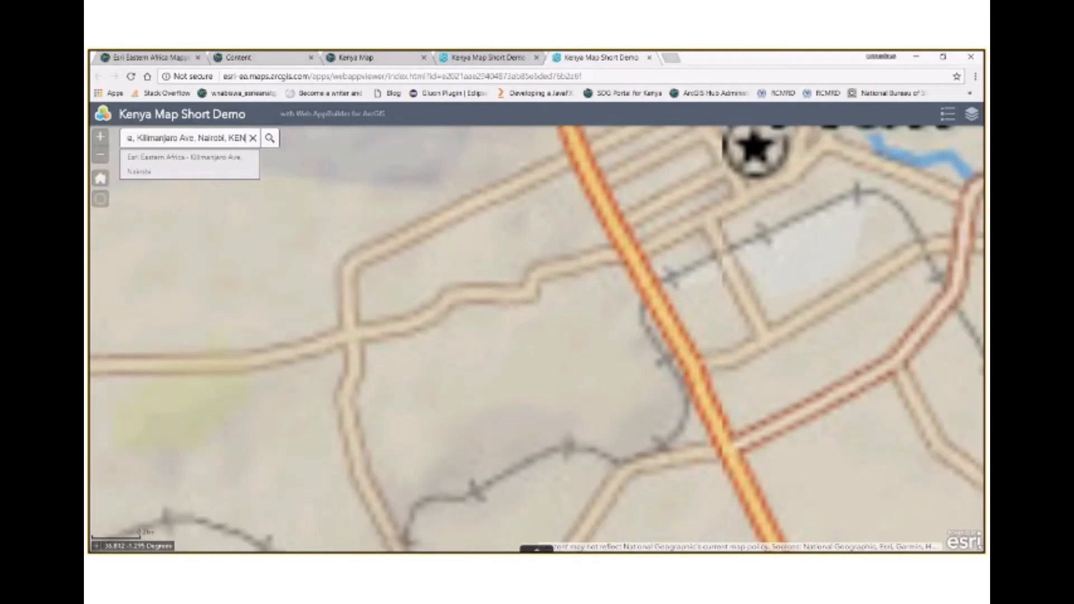
scroll(561, 339, "down", 1)
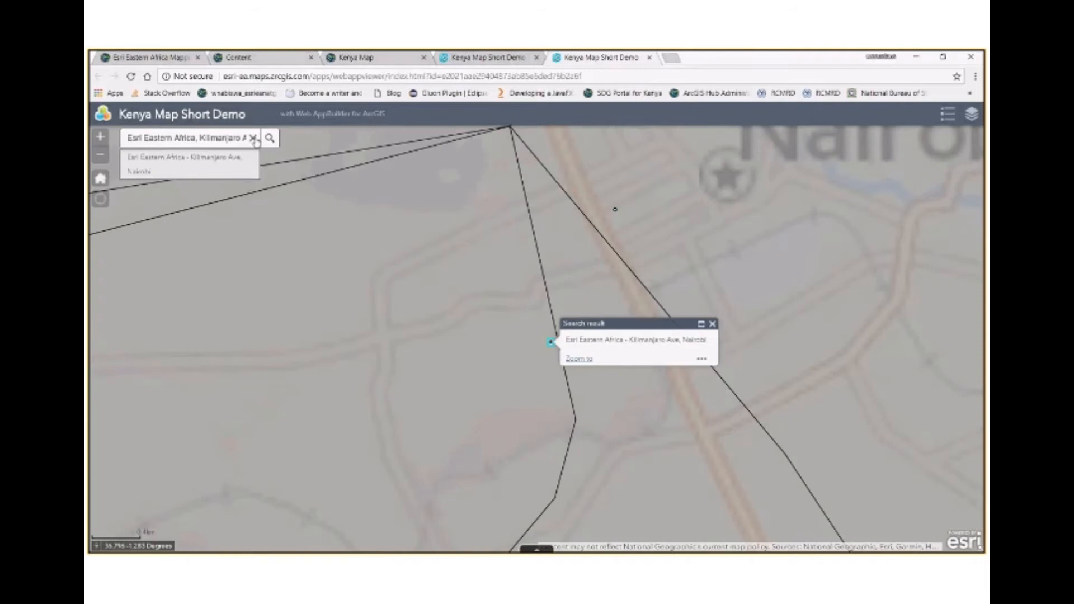
left_click(254, 139)
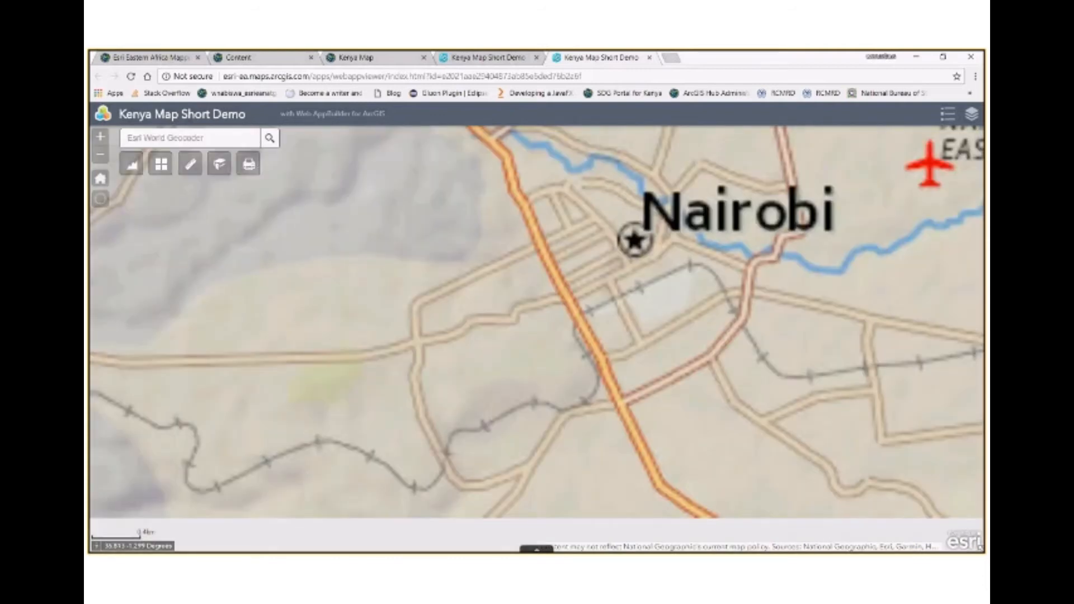
- Search for Somalia and save its map extent as a bookmark named Somalia
scroll(537, 322, "down", 3)
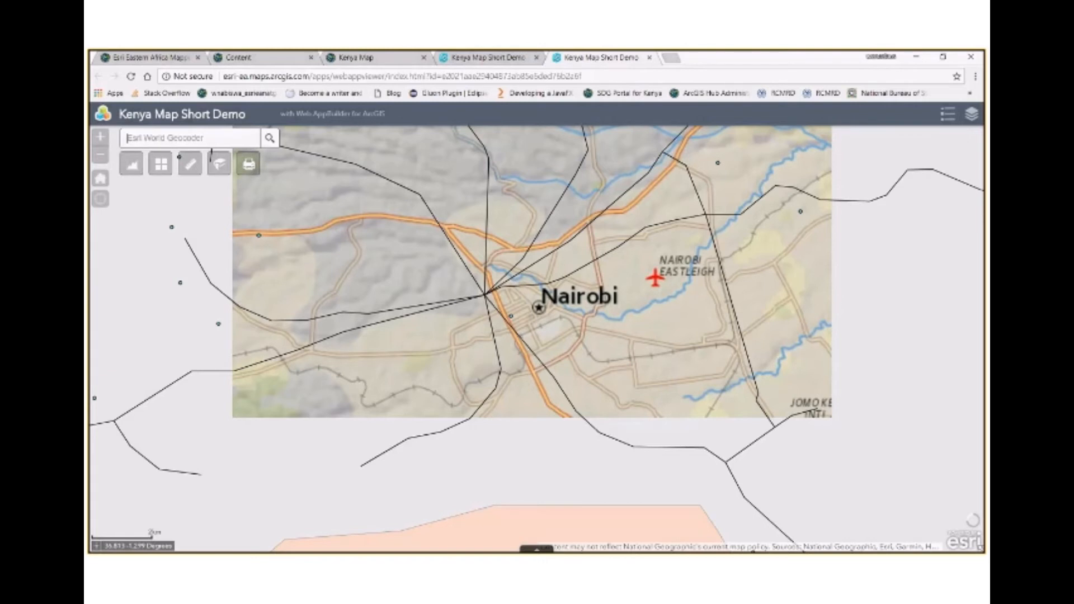
scroll(493, 326, "up", 1)
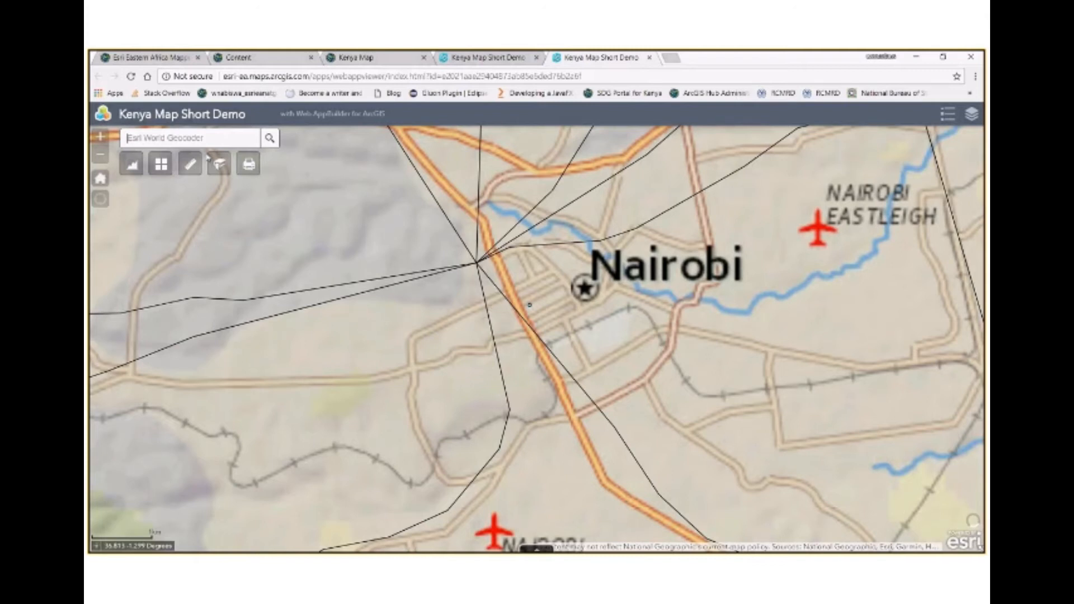
left_click(212, 162)
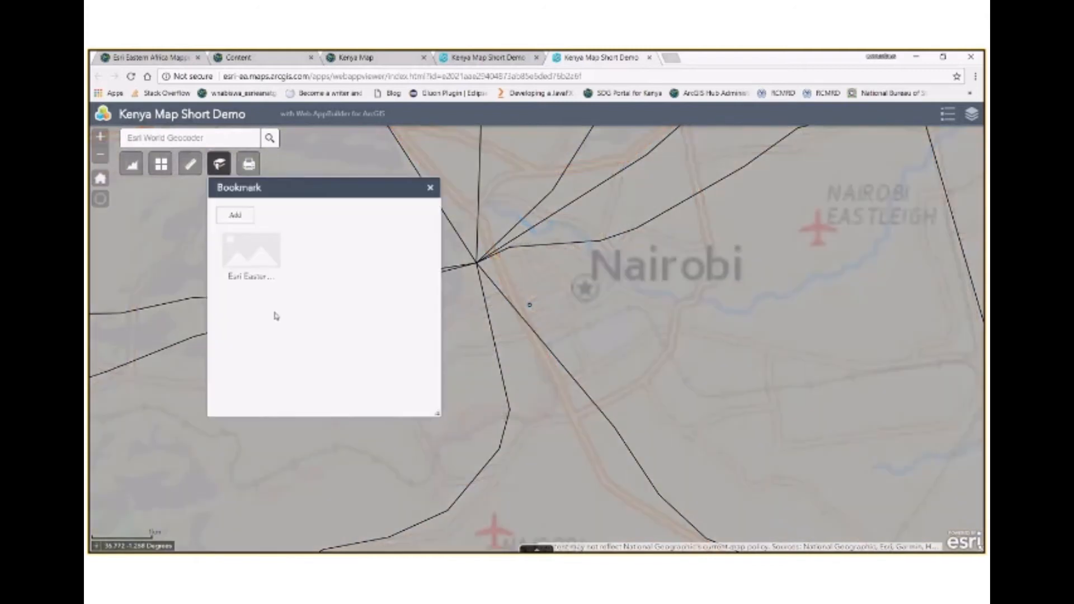
left_click(235, 215)
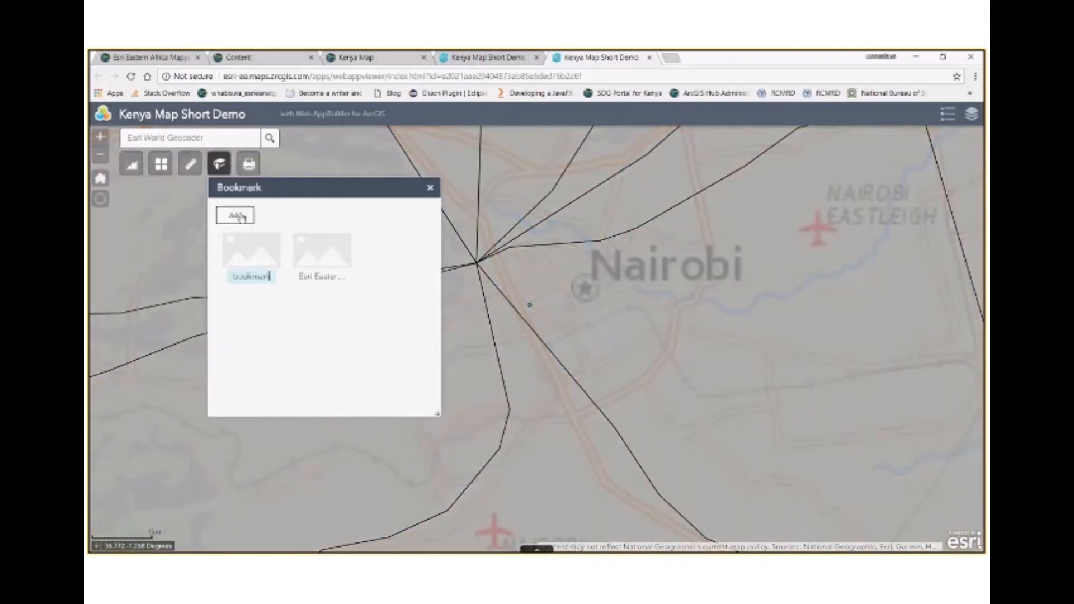
left_click(206, 138)
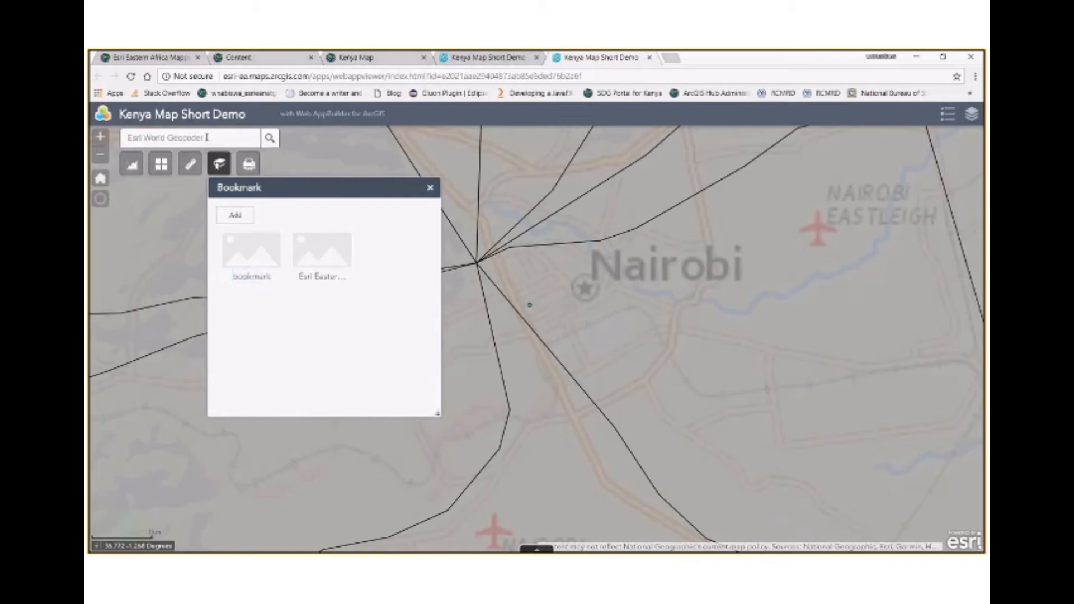
type("Somalia")
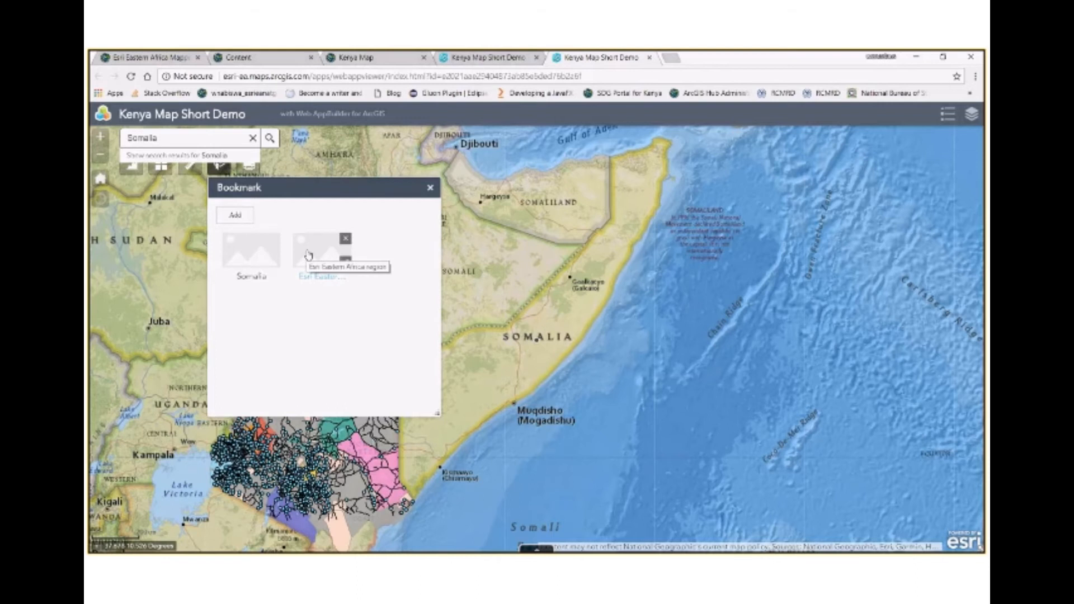
- Go to the Esri Eastern Africa region bookmark and open a MAP_ONLY PDF print of the map
left_click(308, 255)
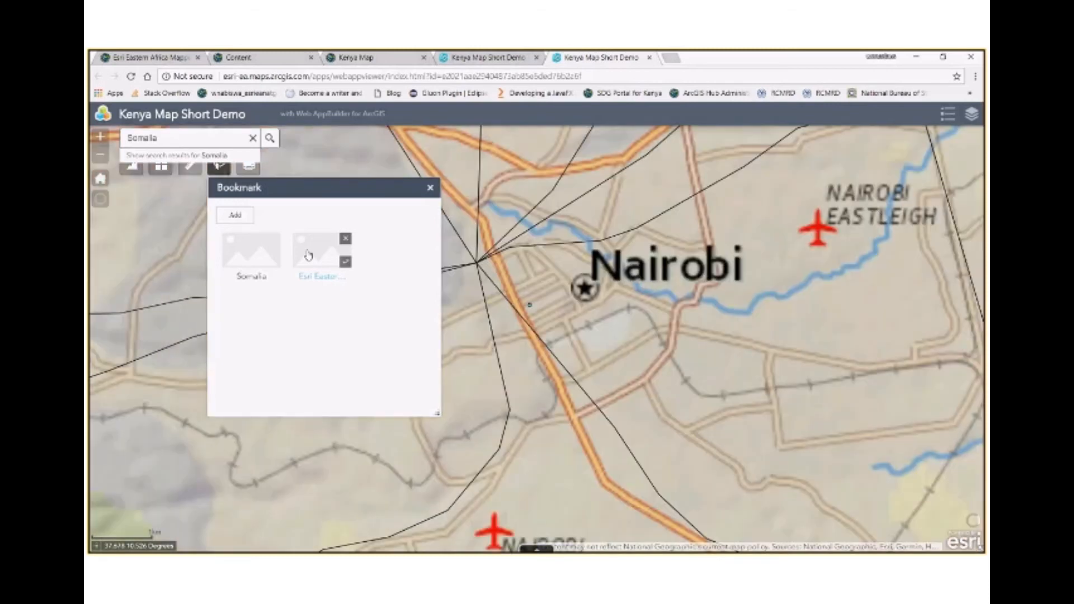
left_click(101, 179)
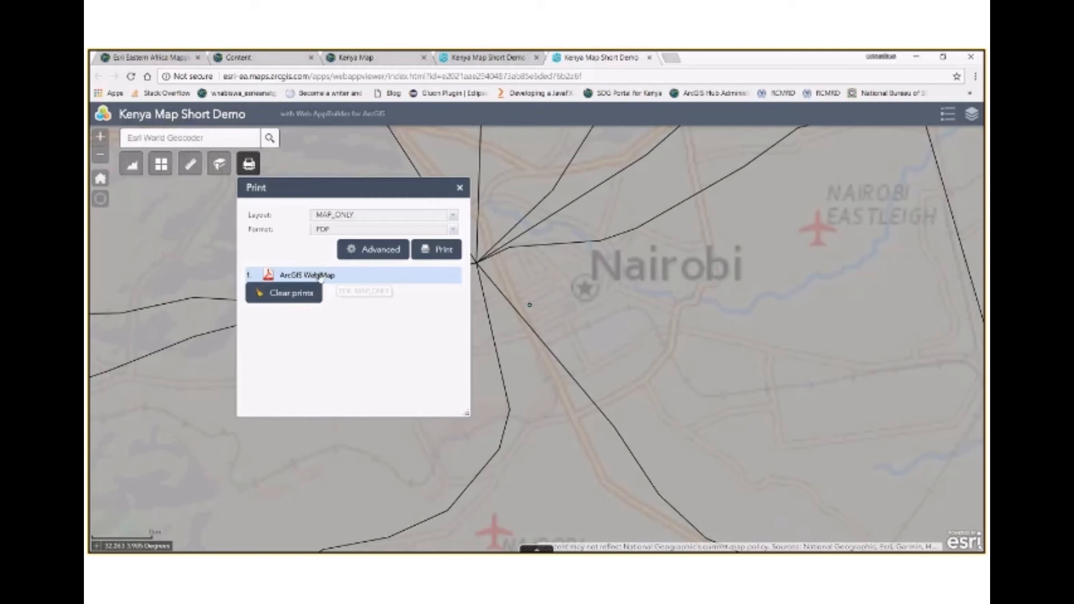
left_click(320, 276)
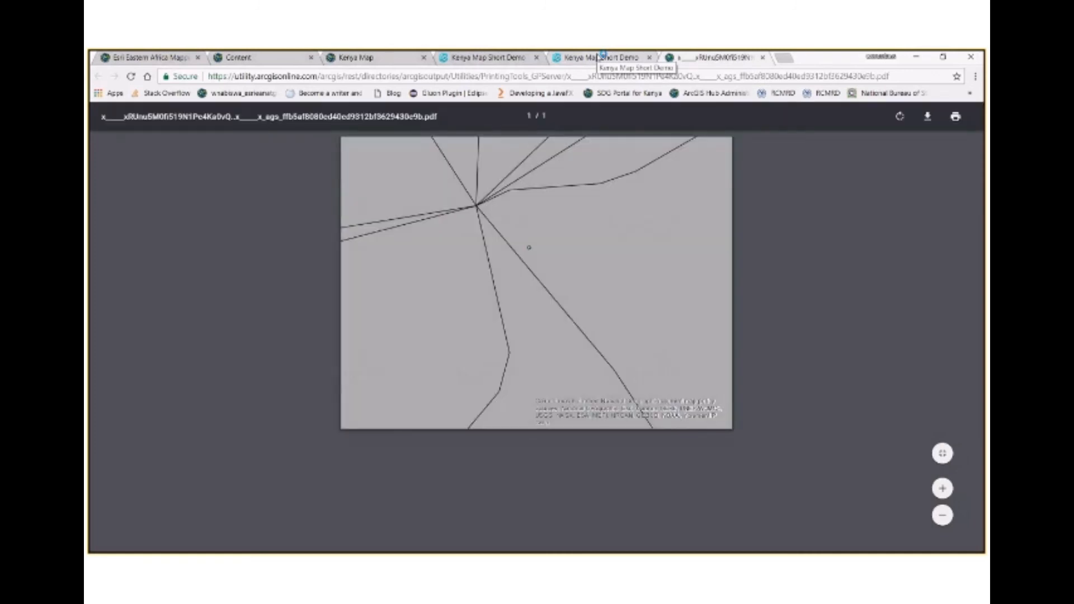
- Return to the Kenya Map Short Demo app and reopen its Chart and Print widgets
left_click(602, 57)
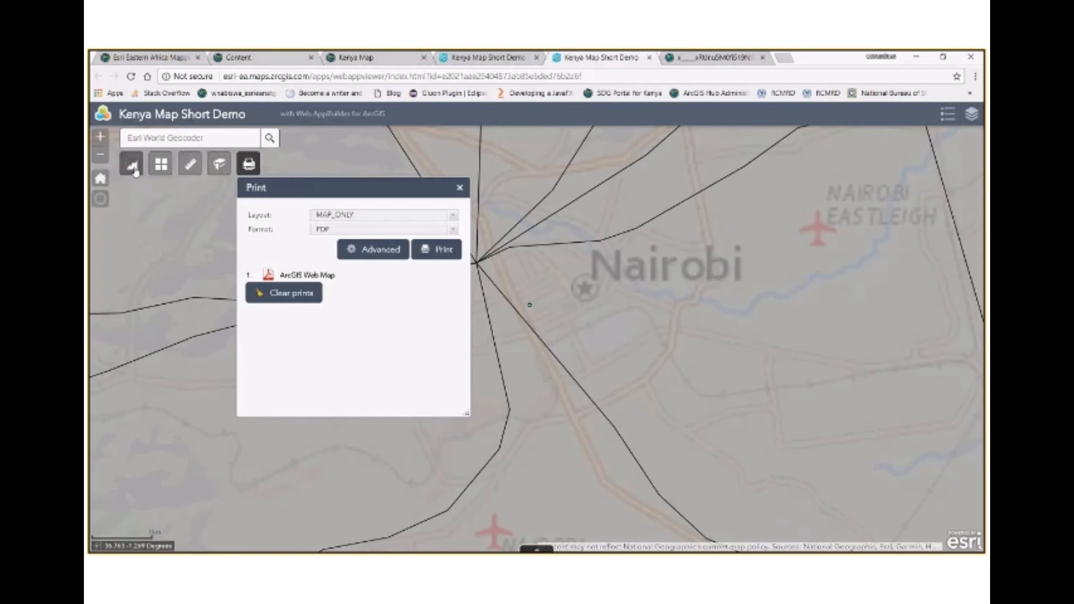
left_click(133, 166)
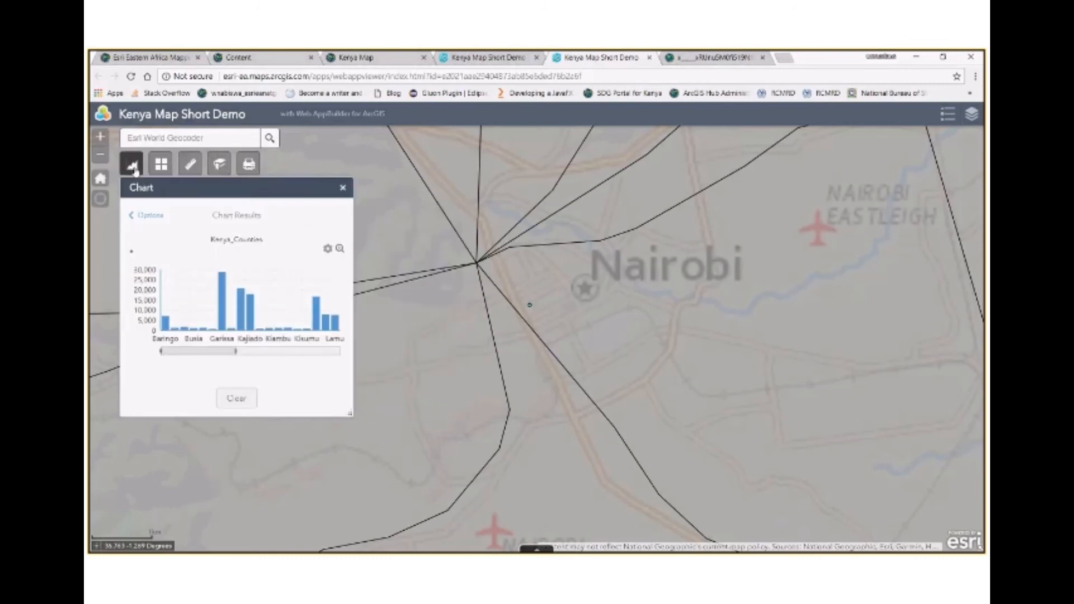
left_click(249, 164)
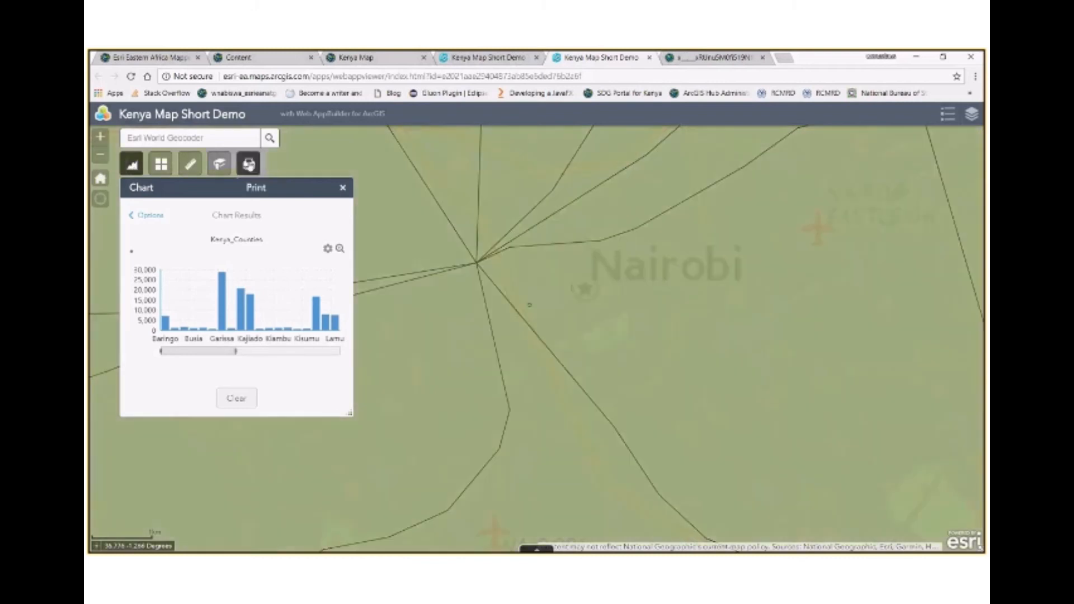